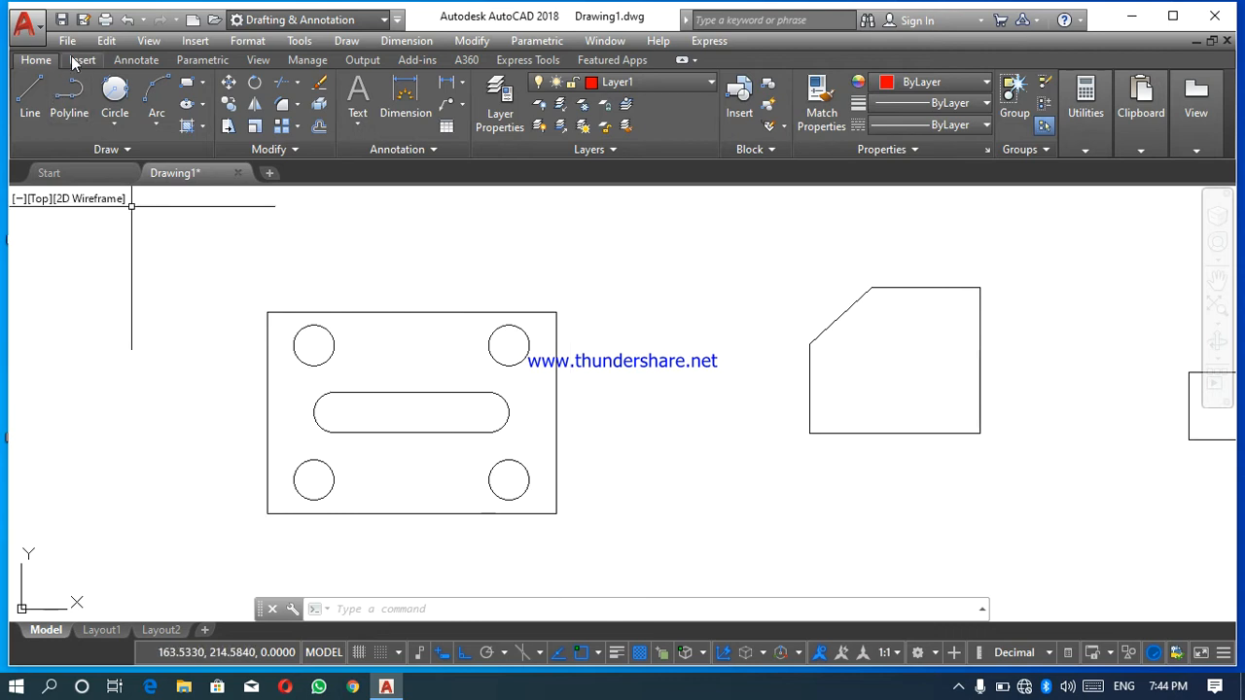
pyautogui.click(408, 44)
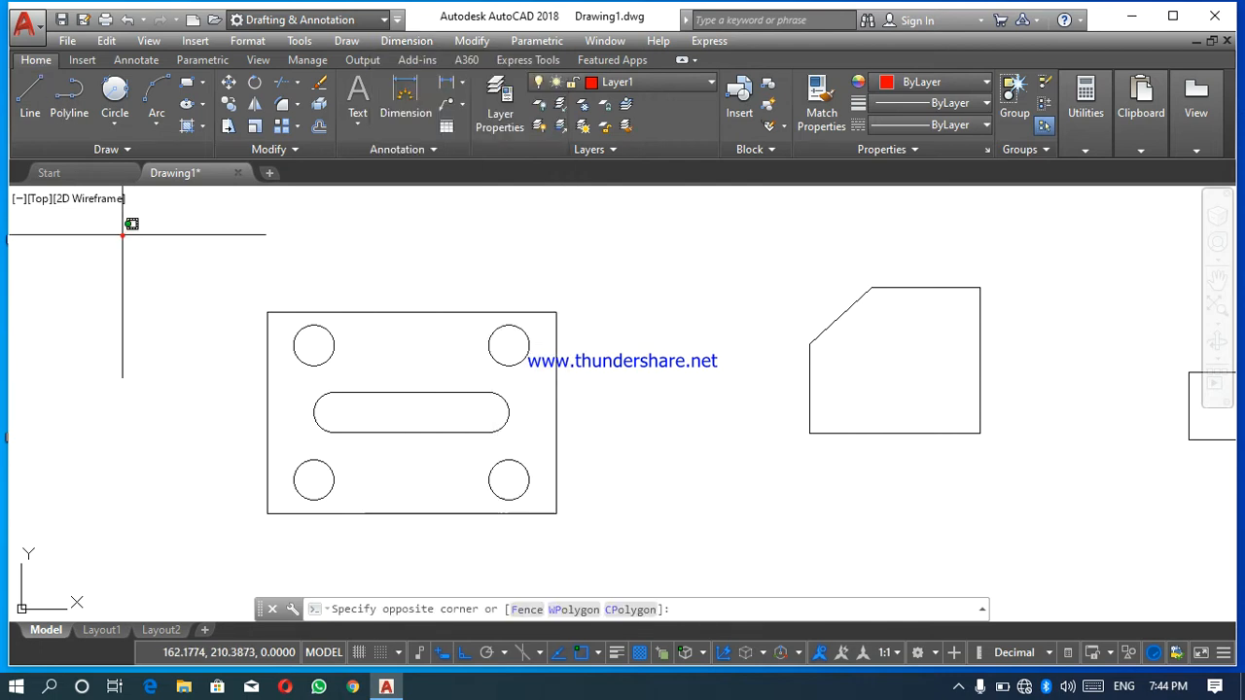
pyautogui.click(122, 234)
pyautogui.press('Escape')
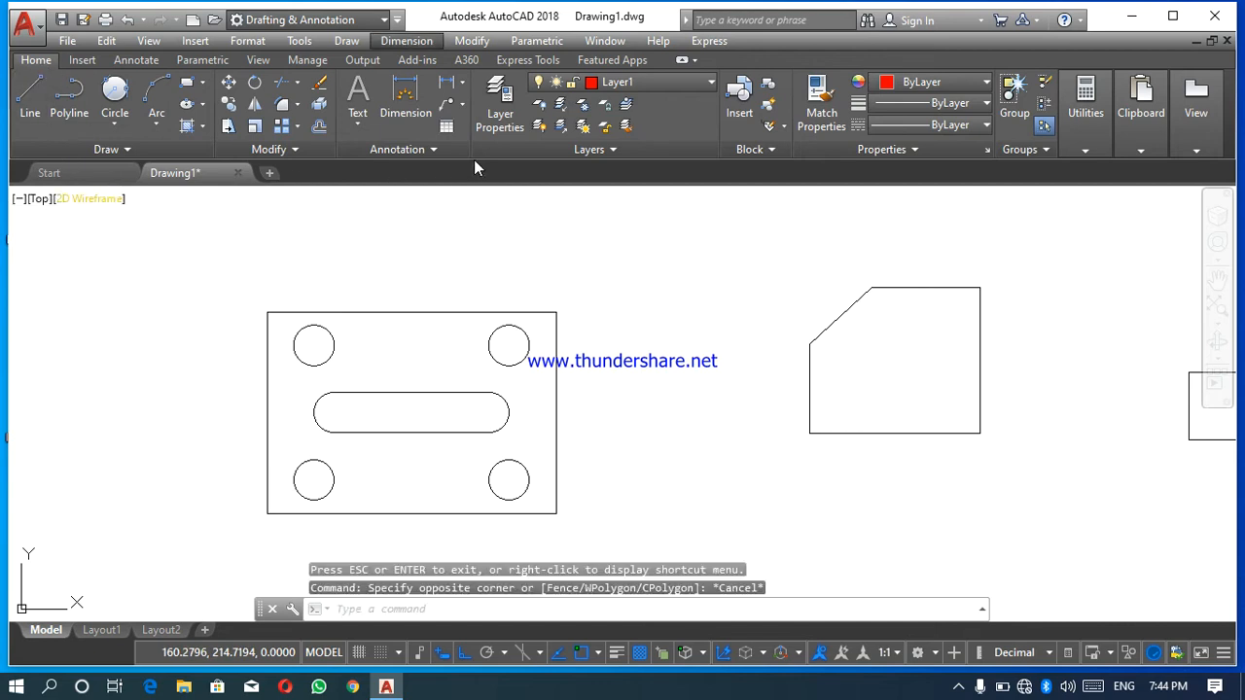
pyautogui.click(462, 85)
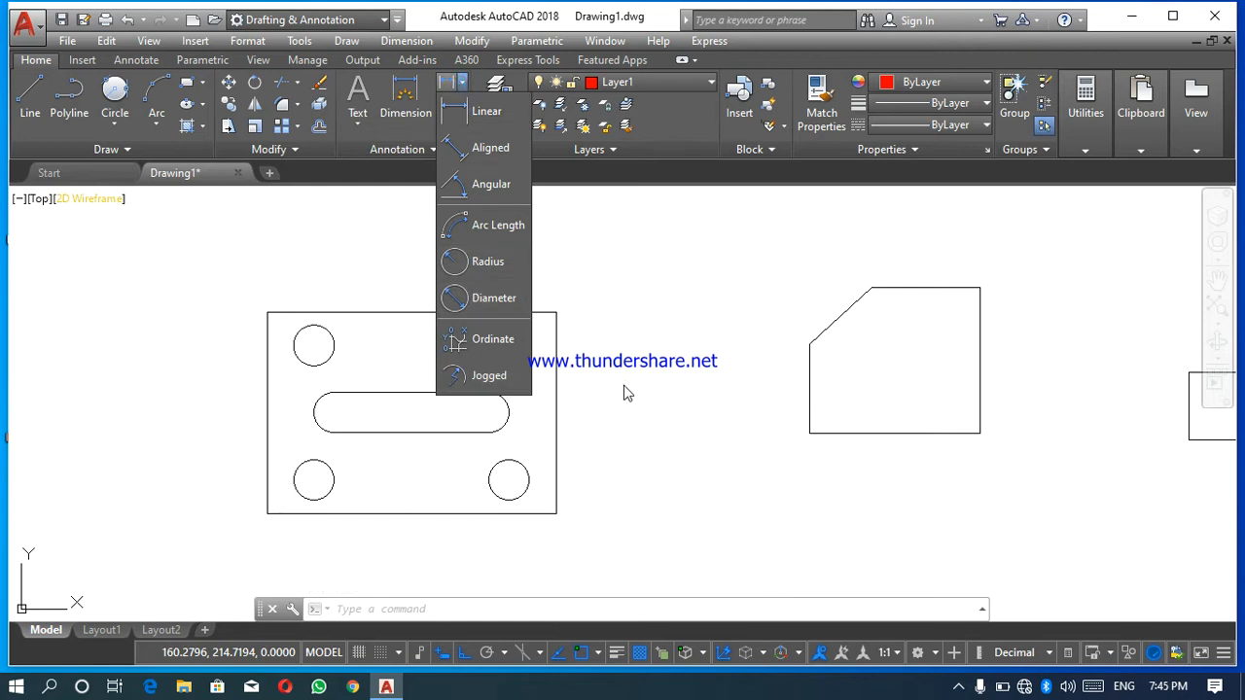
pyautogui.click(522, 610)
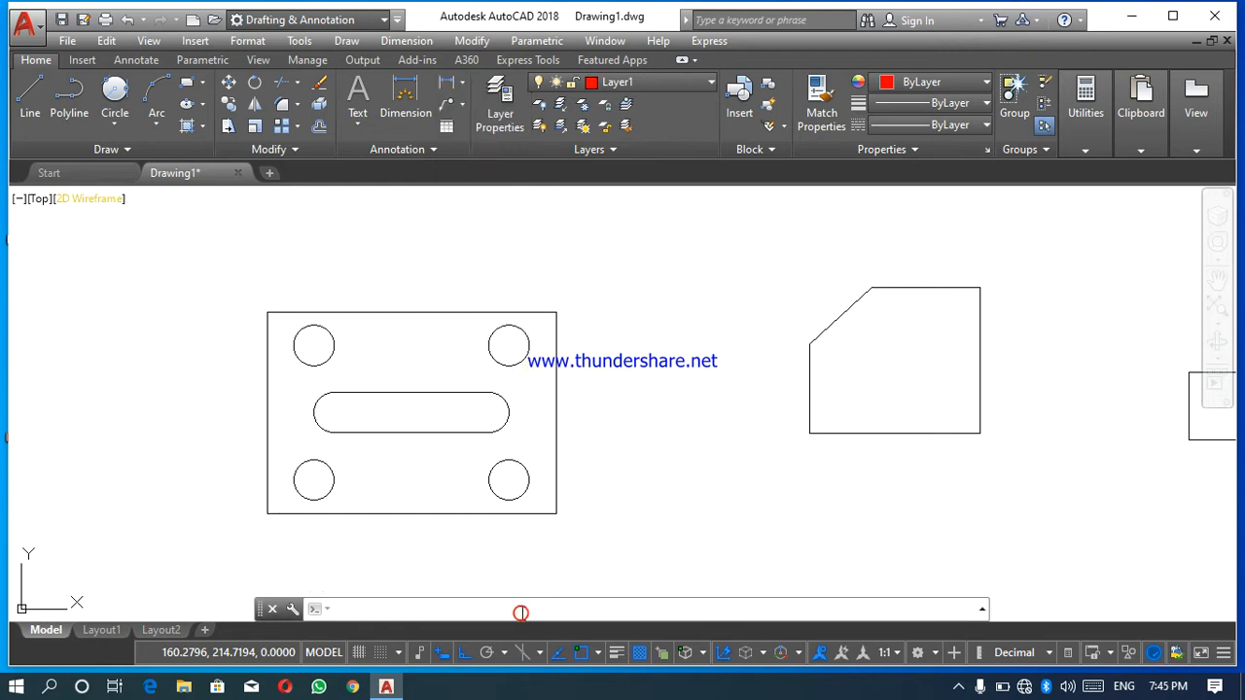
pyautogui.write('dim')
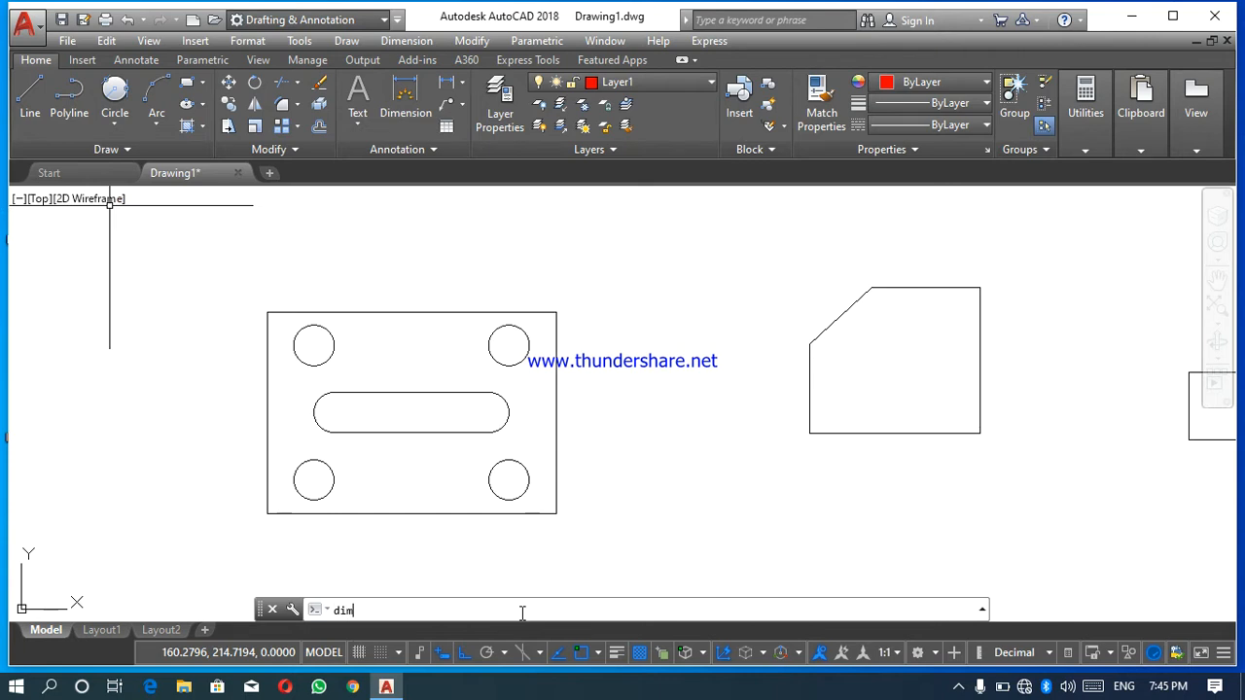
pyautogui.press('Return')
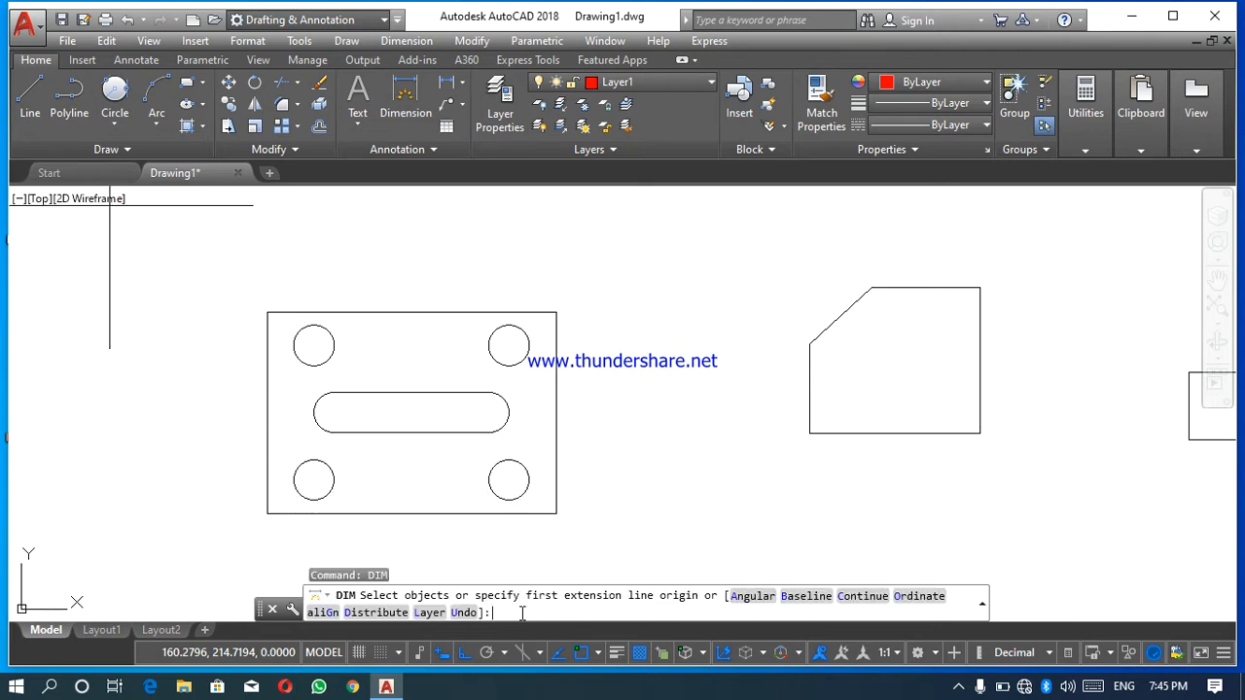
pyautogui.press('Escape')
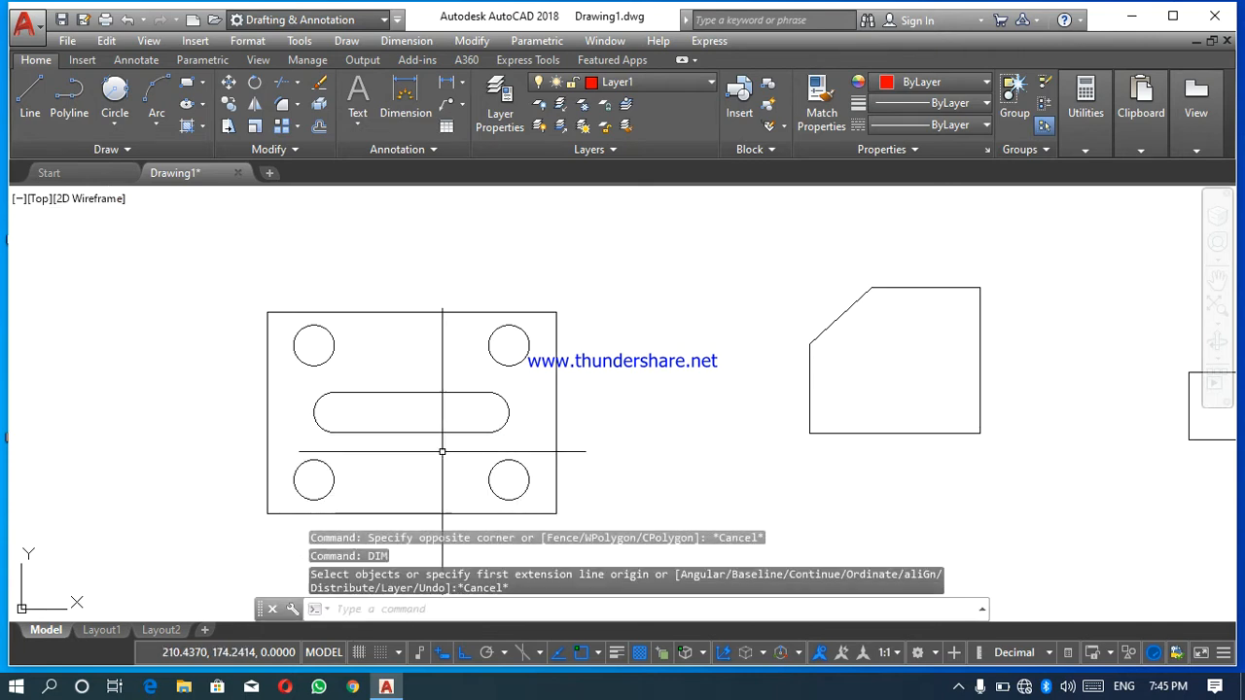
# Display the AutoCAD Dimension toolbar in the workspace
pyautogui.click(304, 41)
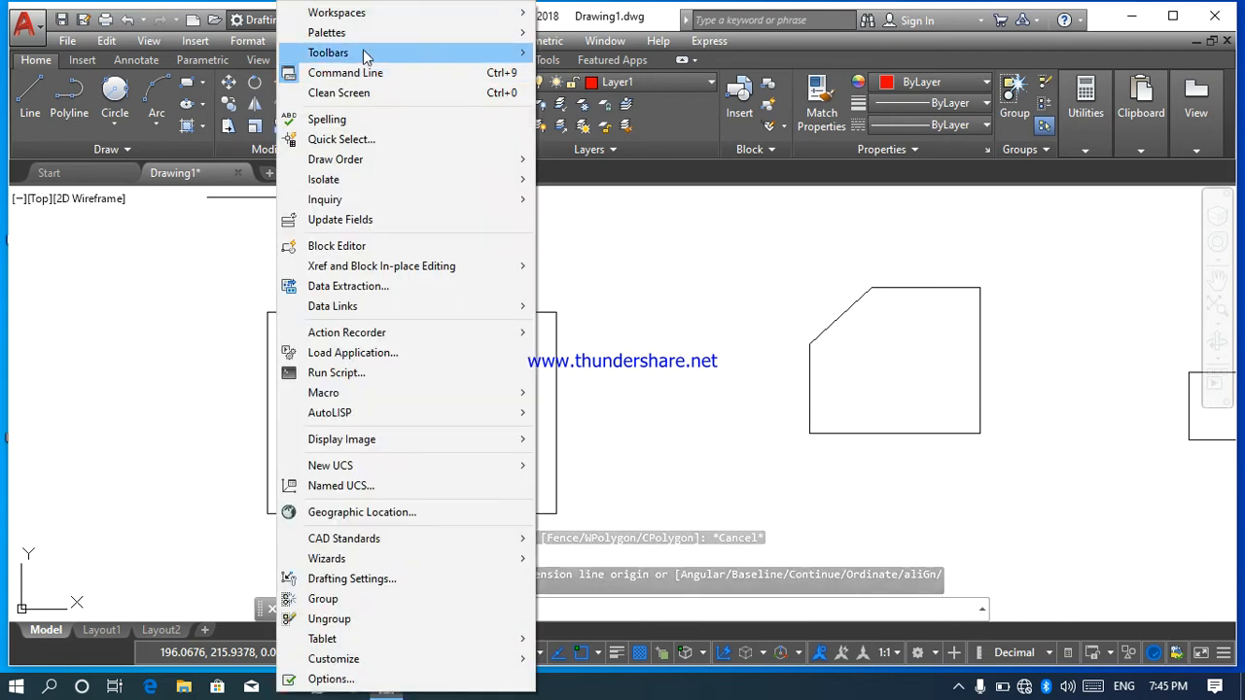
pyautogui.moveTo(370, 53)
pyautogui.moveTo(617, 52)
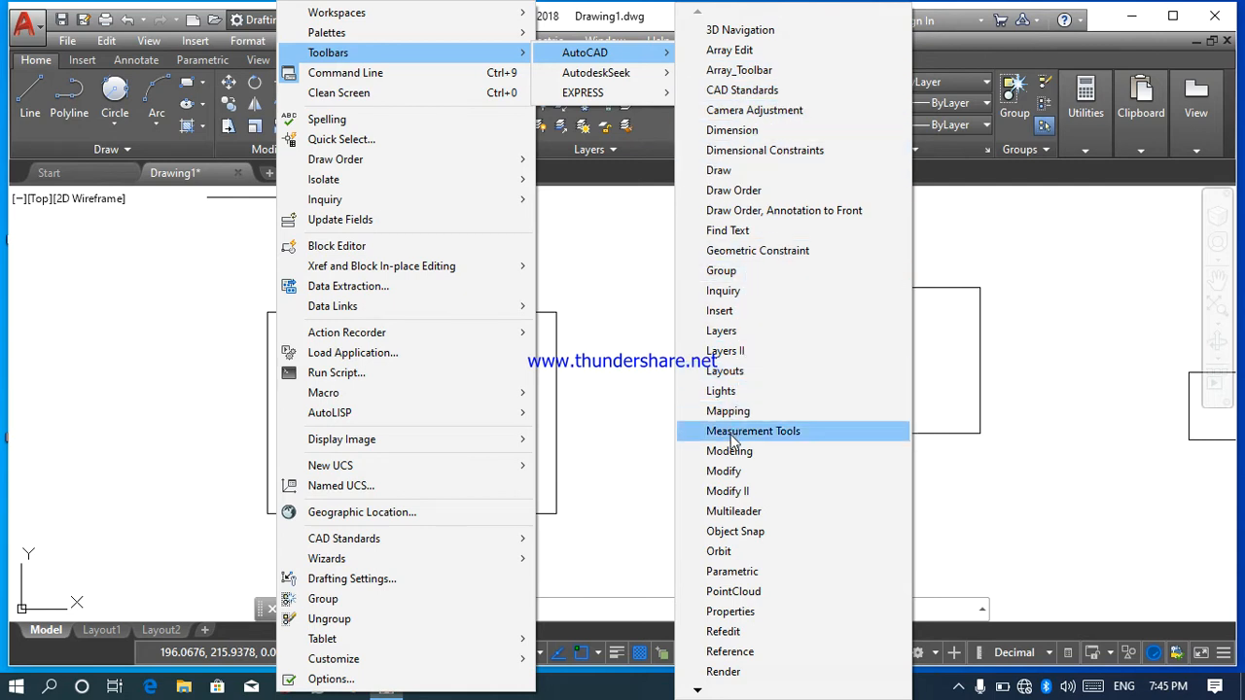
pyautogui.click(769, 130)
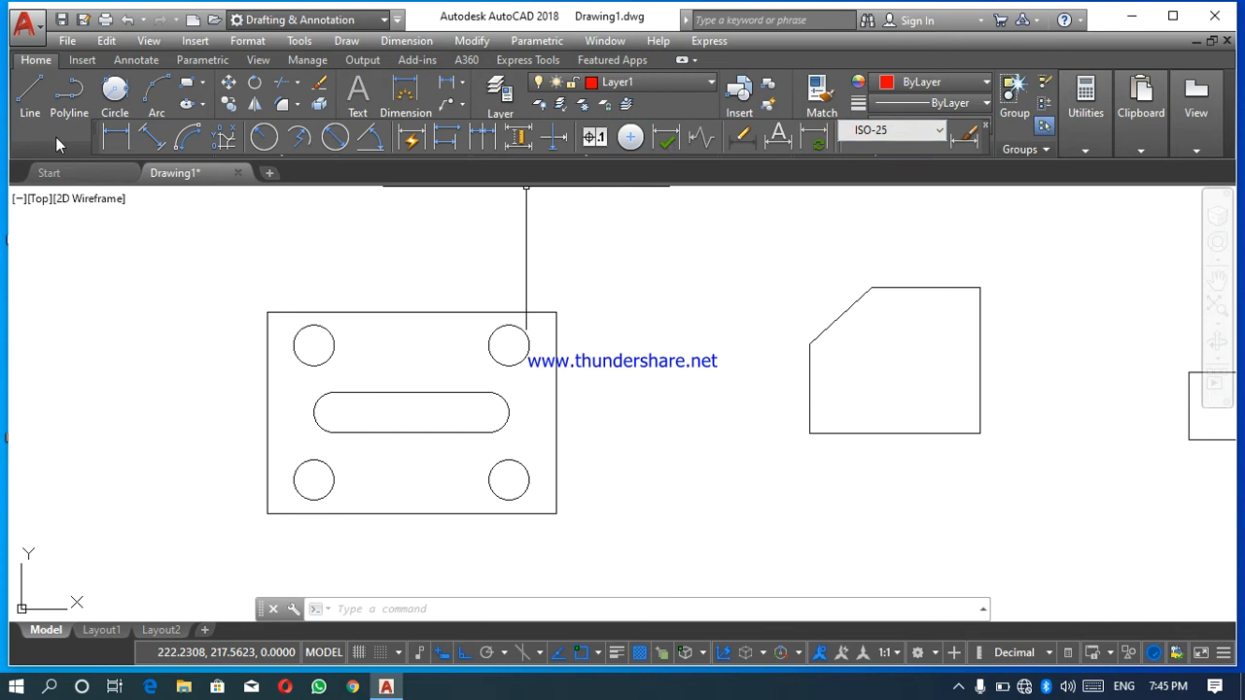
pyautogui.moveTo(56, 136)
pyautogui.mouseDown()
pyautogui.moveTo(85, 256)
pyautogui.moveTo(39, 102)
pyautogui.moveTo(35, 137)
pyautogui.mouseUp()
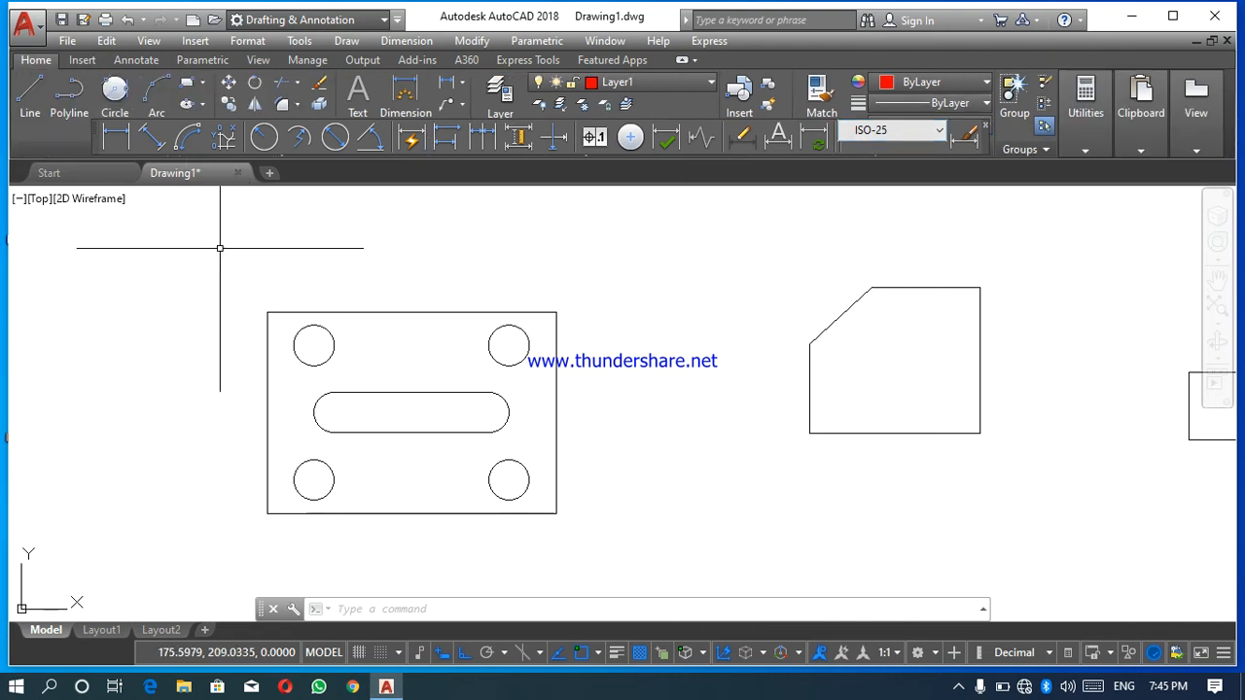
# Add a vertical linear dimension to the right edge of the plate with four holes, placed outside the plate
pyautogui.click(463, 84)
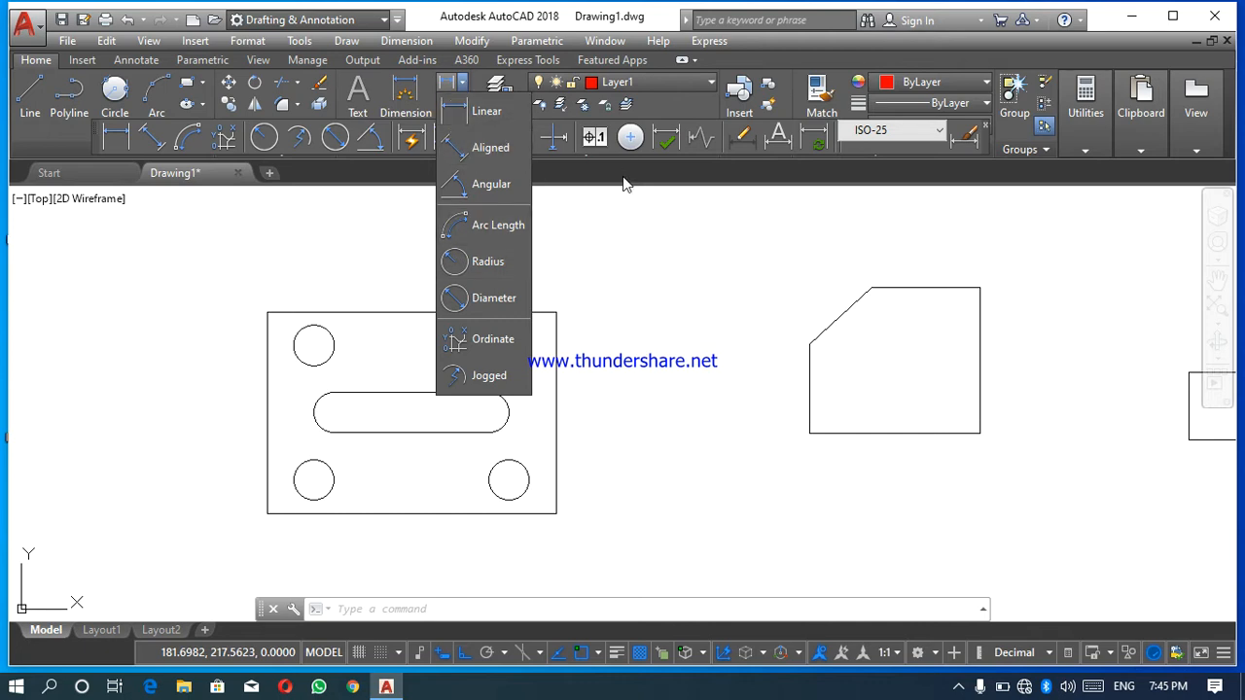
pyautogui.click(602, 313)
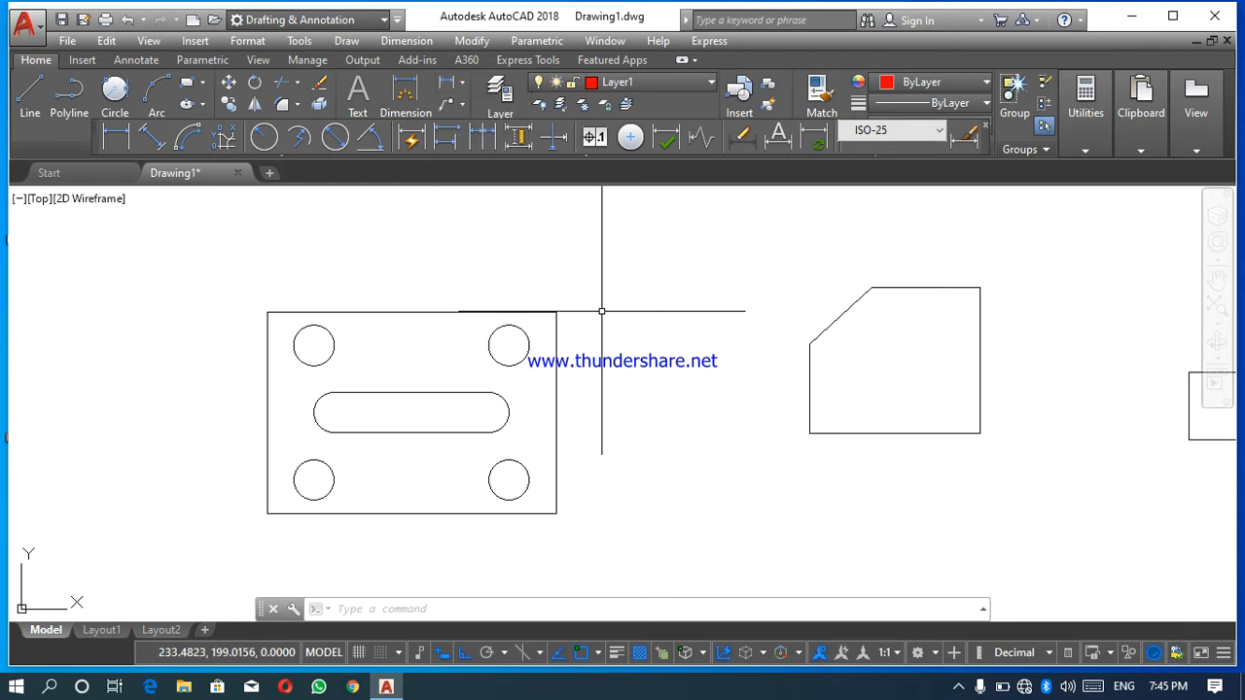
pyautogui.write('dli')
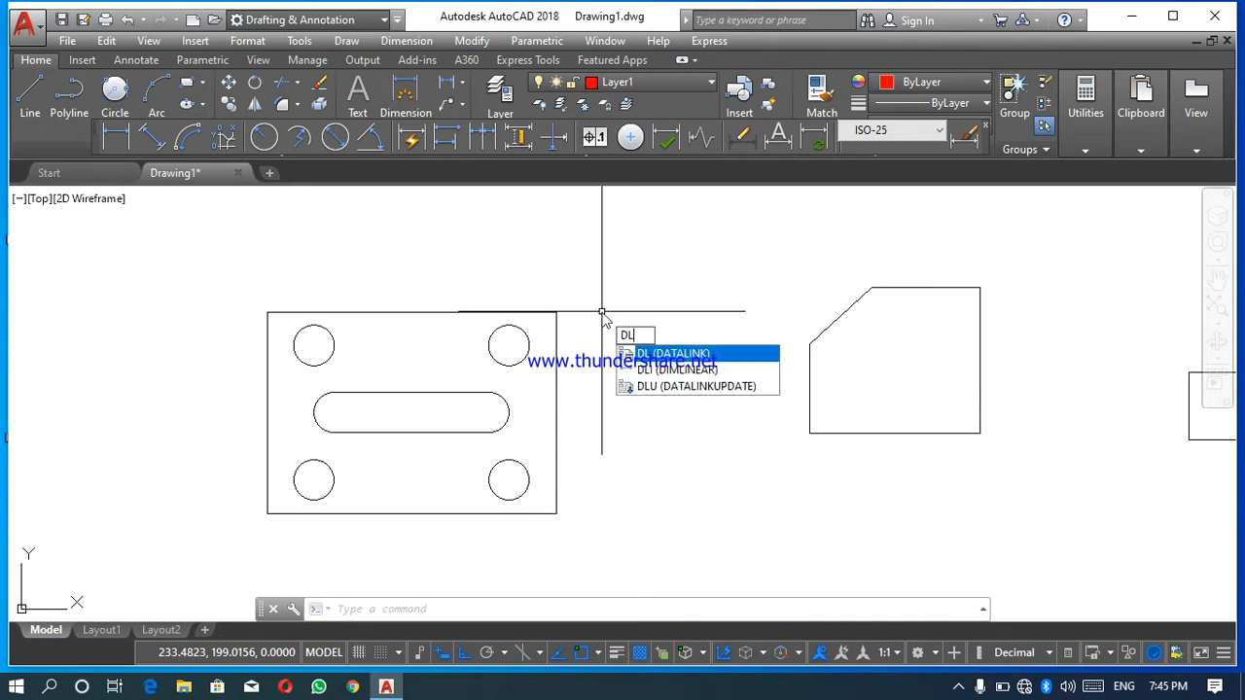
pyautogui.press('Return')
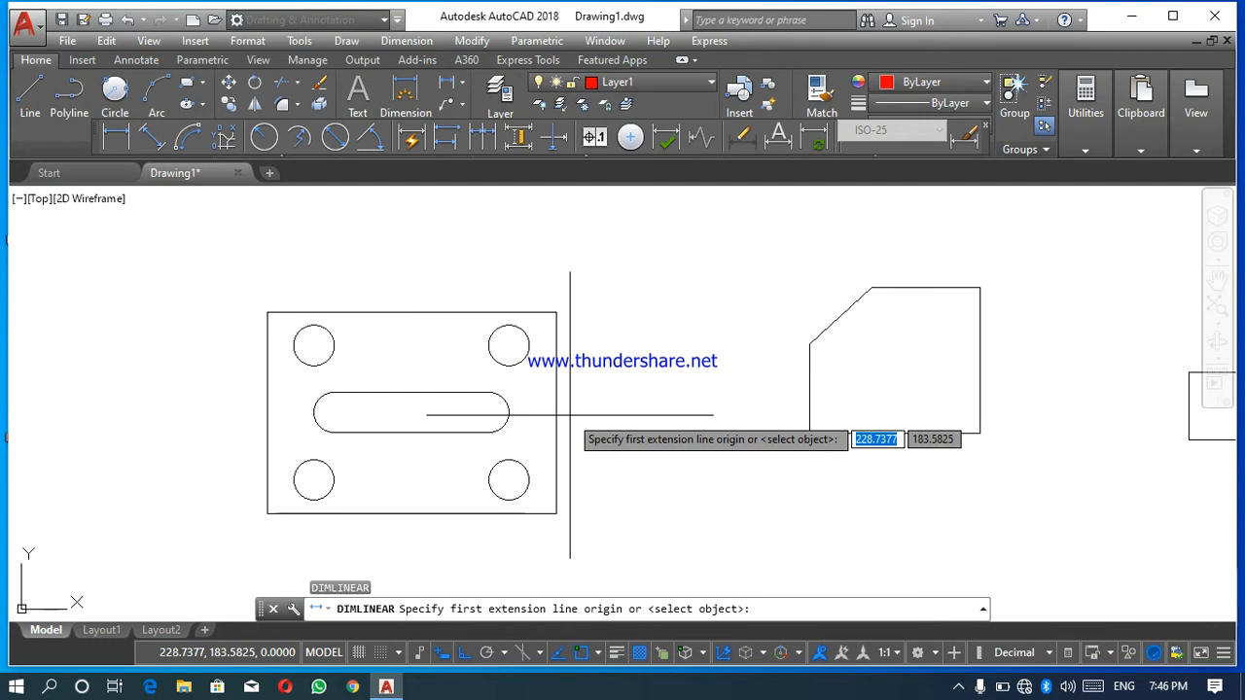
pyautogui.click(557, 513)
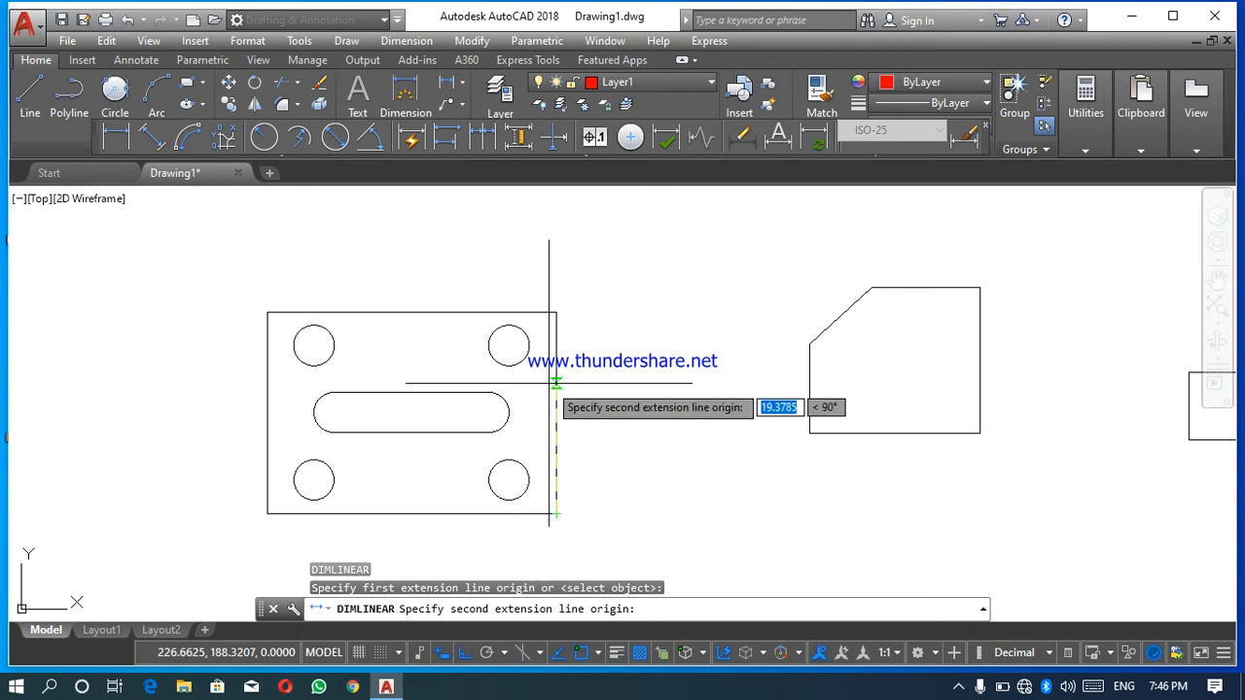
pyautogui.click(556, 312)
pyautogui.click(635, 323)
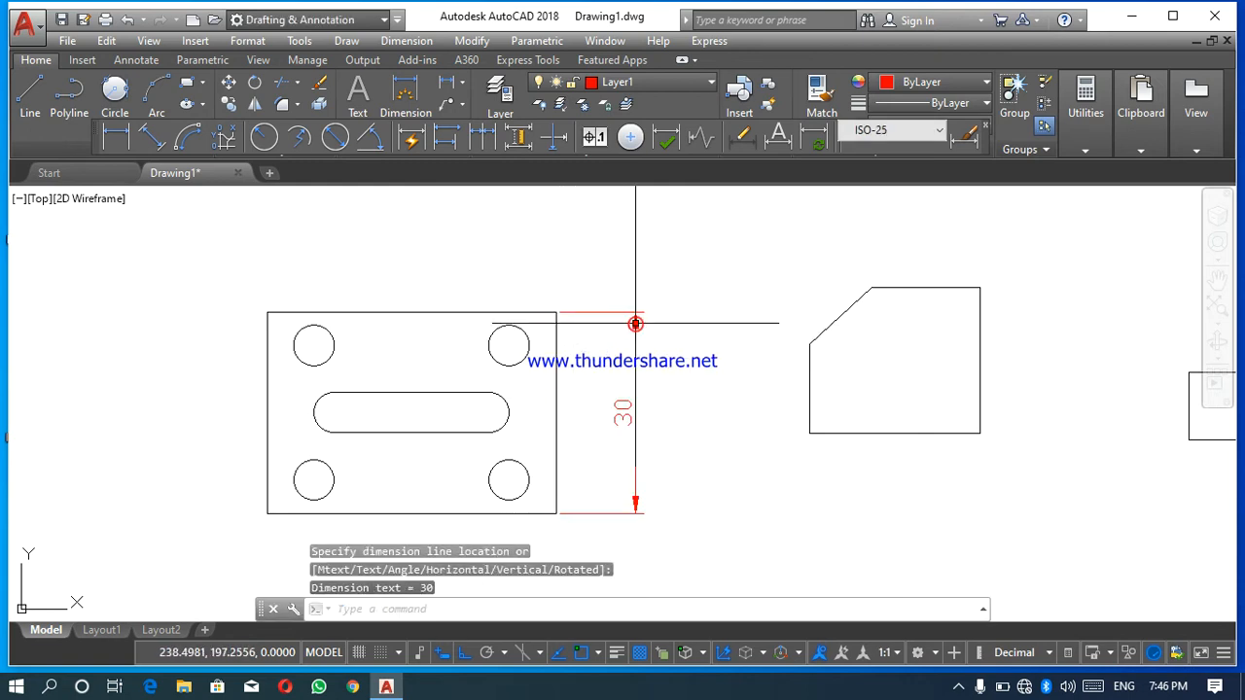
# Add a horizontal linear dimension to the plate's top edge, placed just above the plate
pyautogui.click(446, 85)
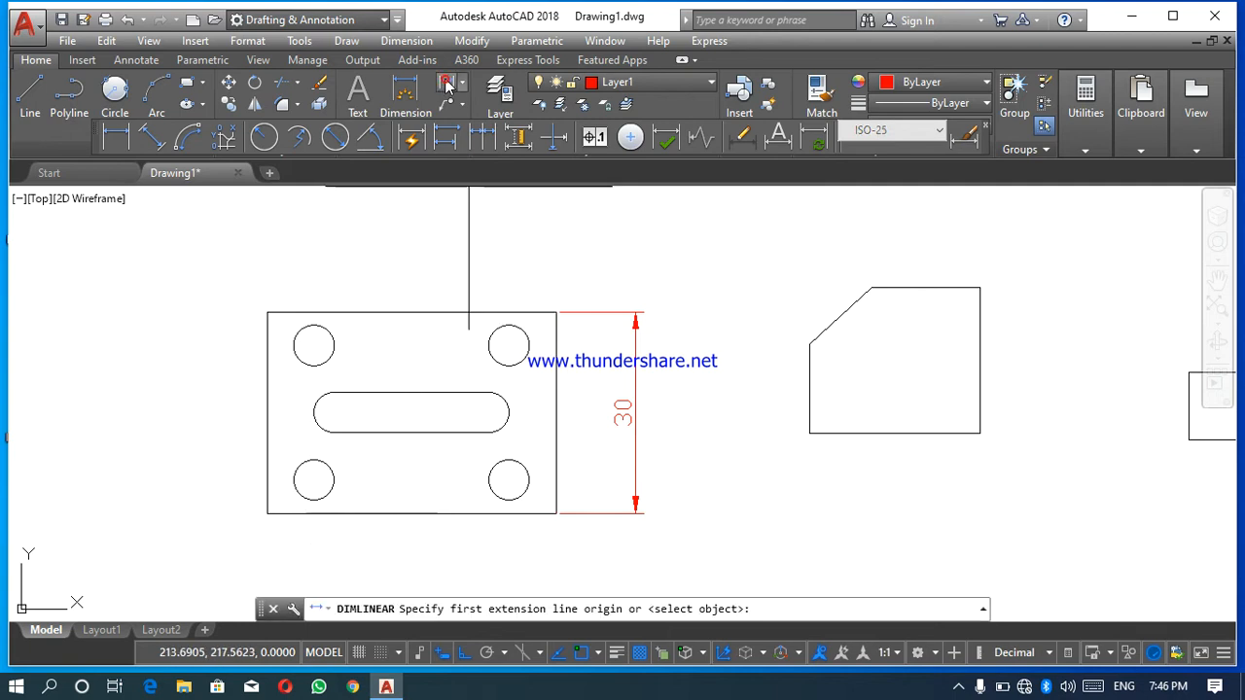
pyautogui.click(267, 312)
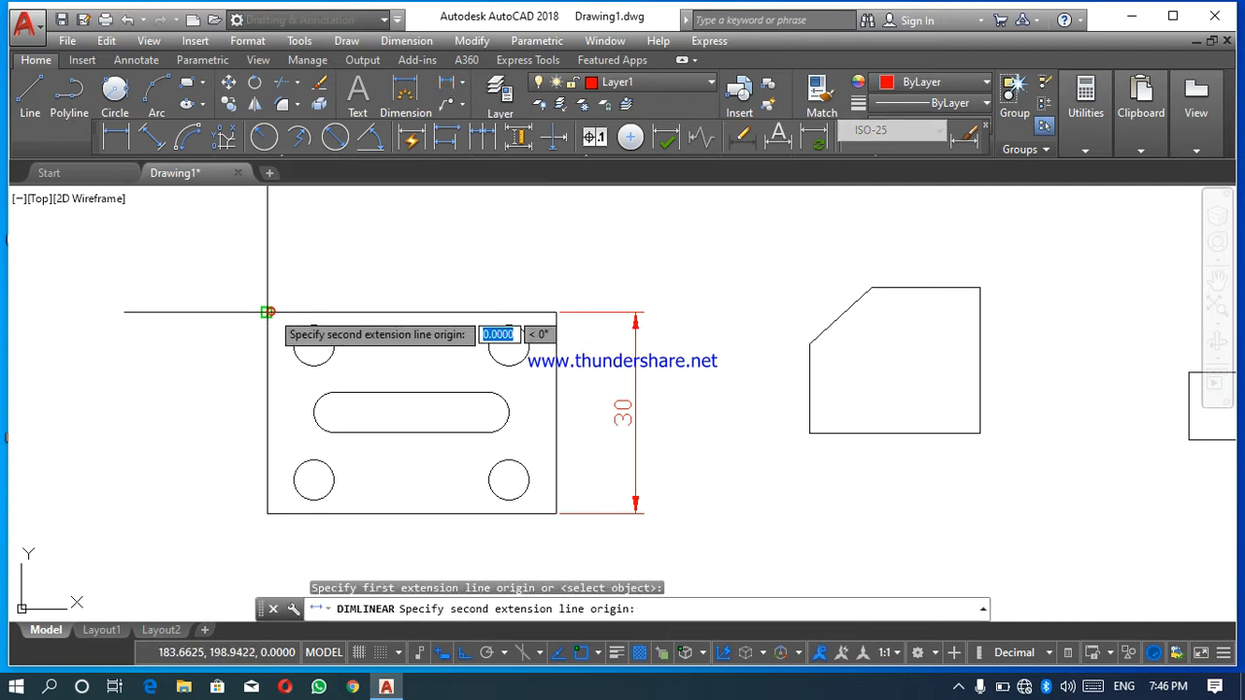
pyautogui.click(554, 312)
pyautogui.click(555, 286)
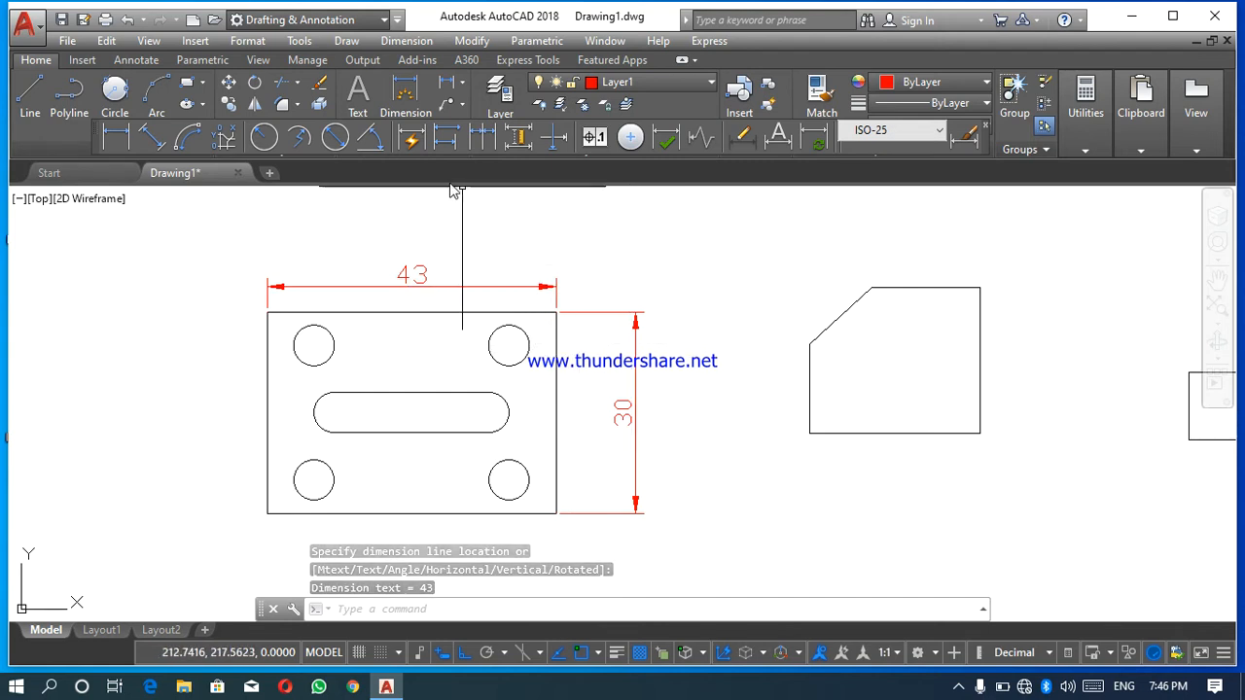
# Add an aligned dimension to the slanted corner edge of the chamfered shape, placed parallel outside the edge
pyautogui.click(464, 86)
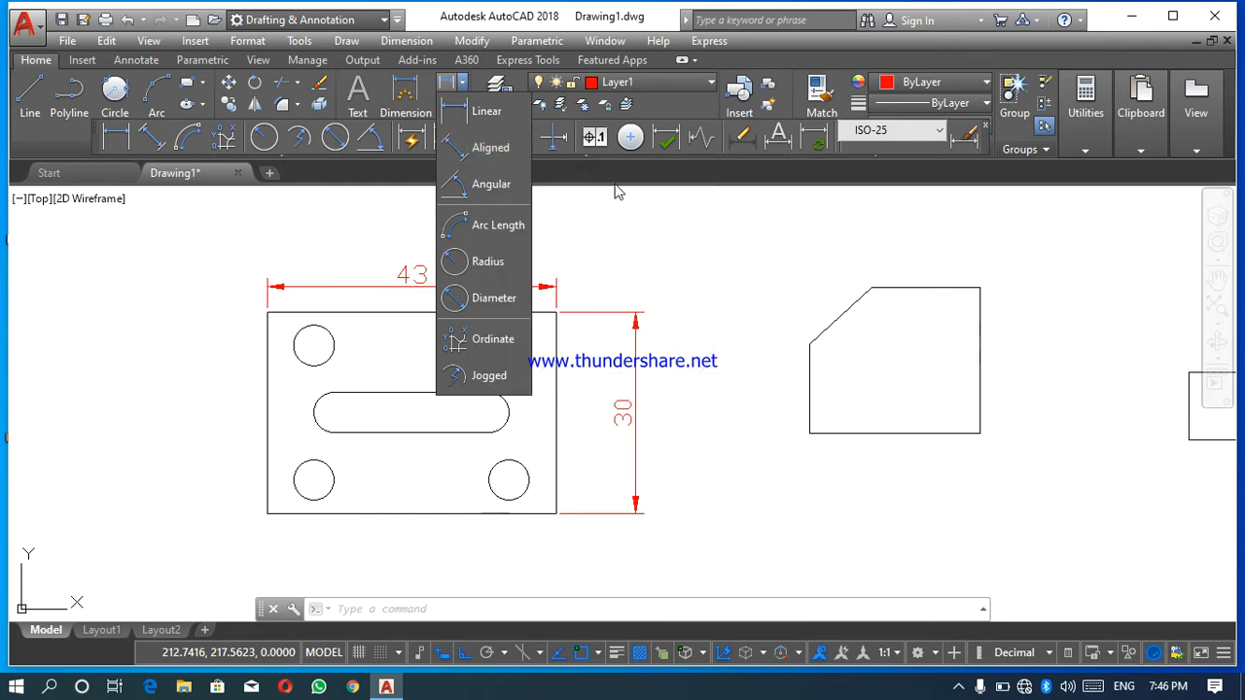
pyautogui.click(778, 317)
pyautogui.write('DA')
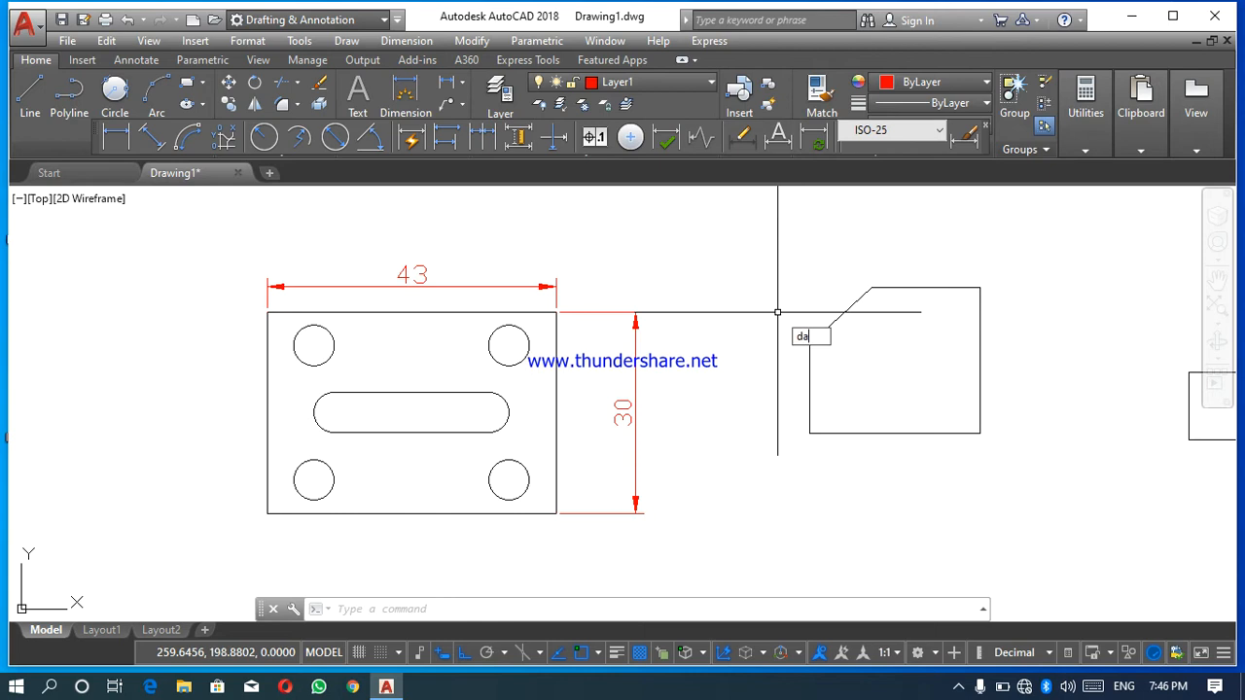
pyautogui.write('L')
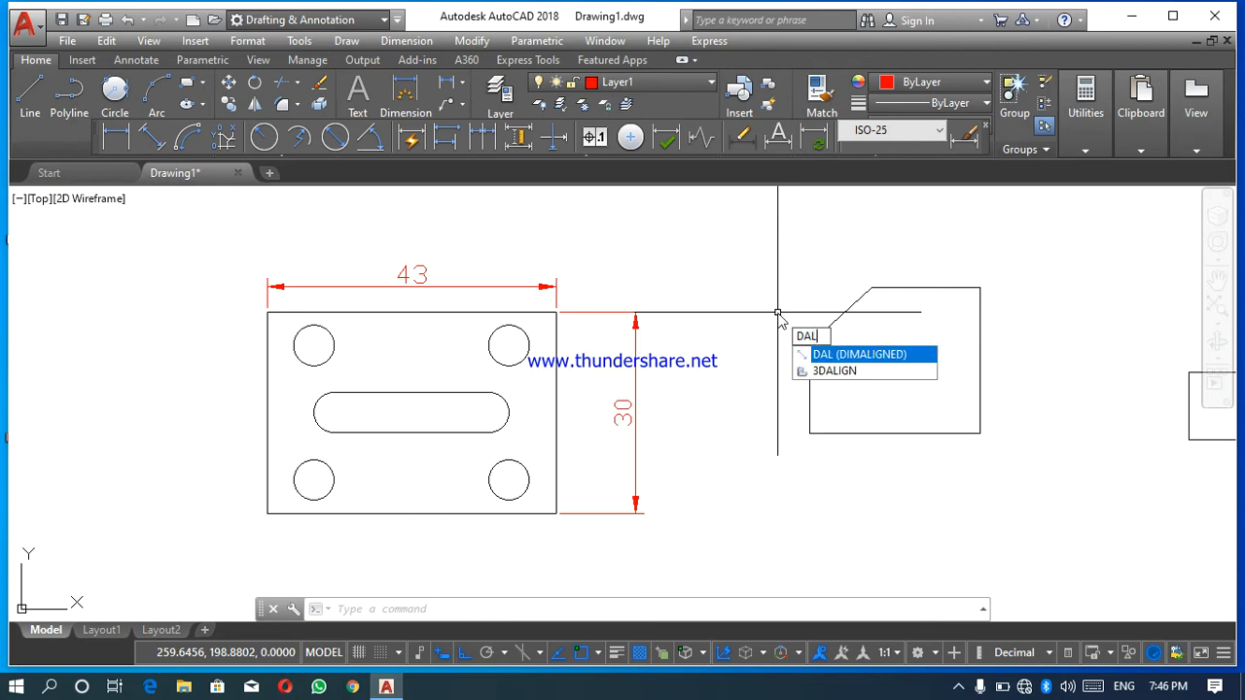
pyautogui.press('Return')
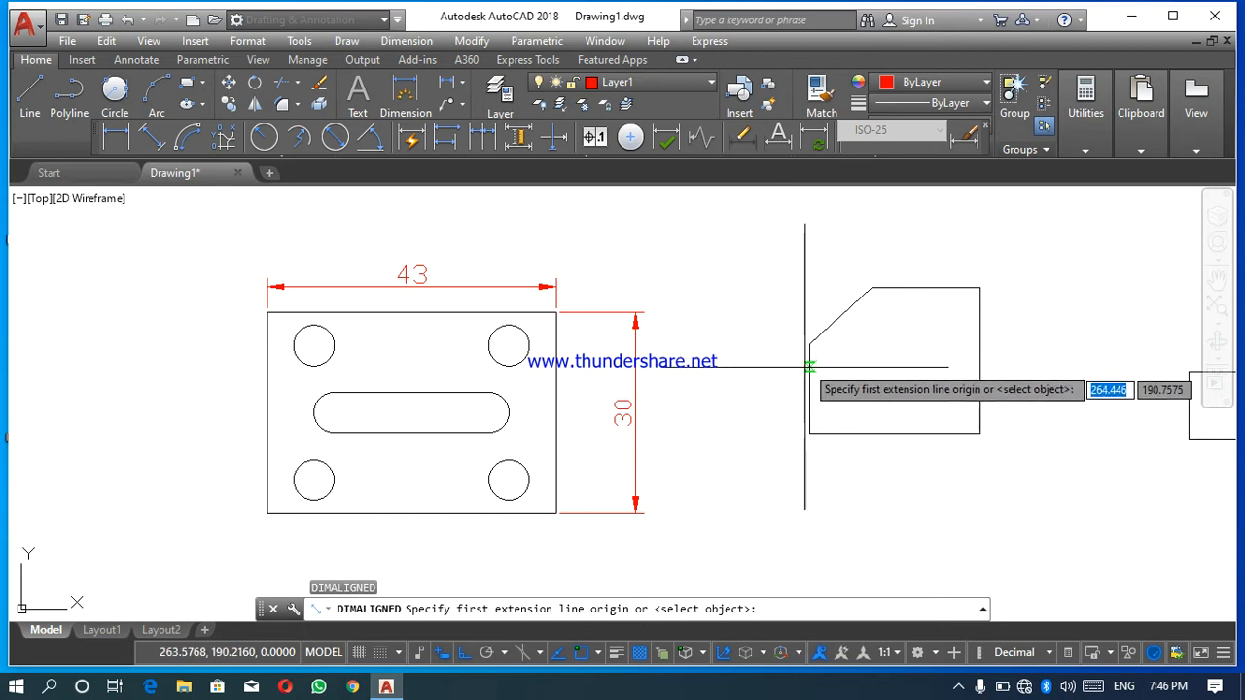
pyautogui.click(809, 343)
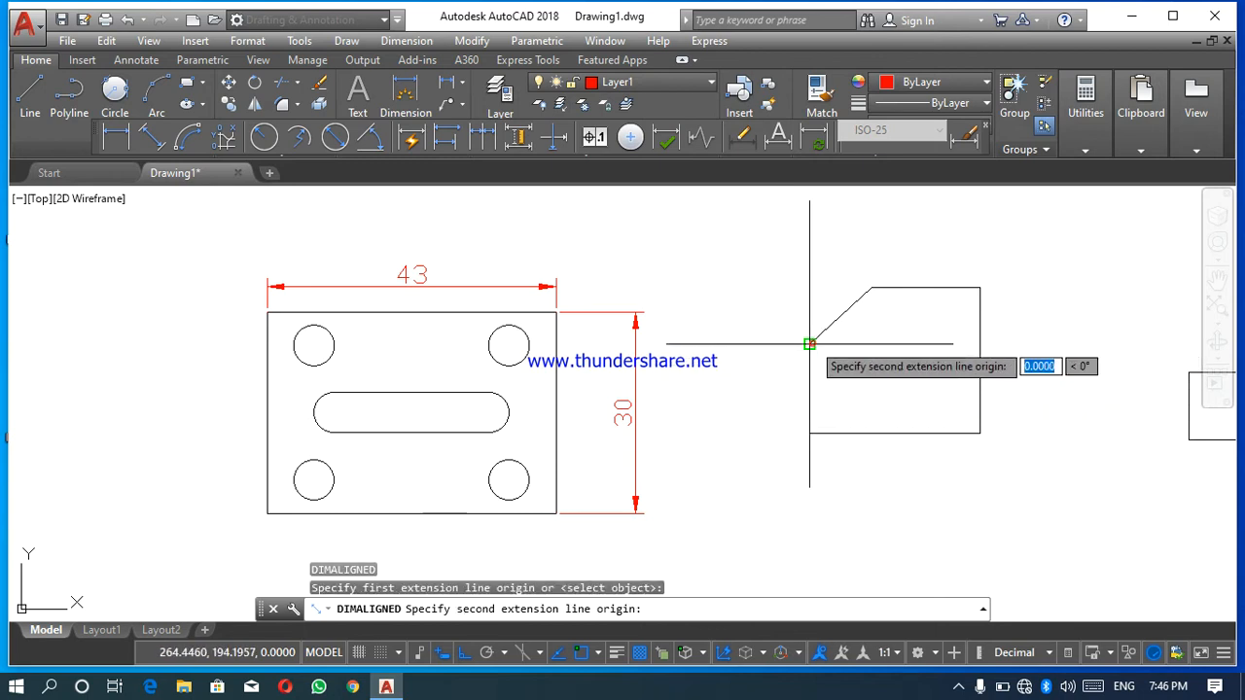
pyautogui.click(871, 288)
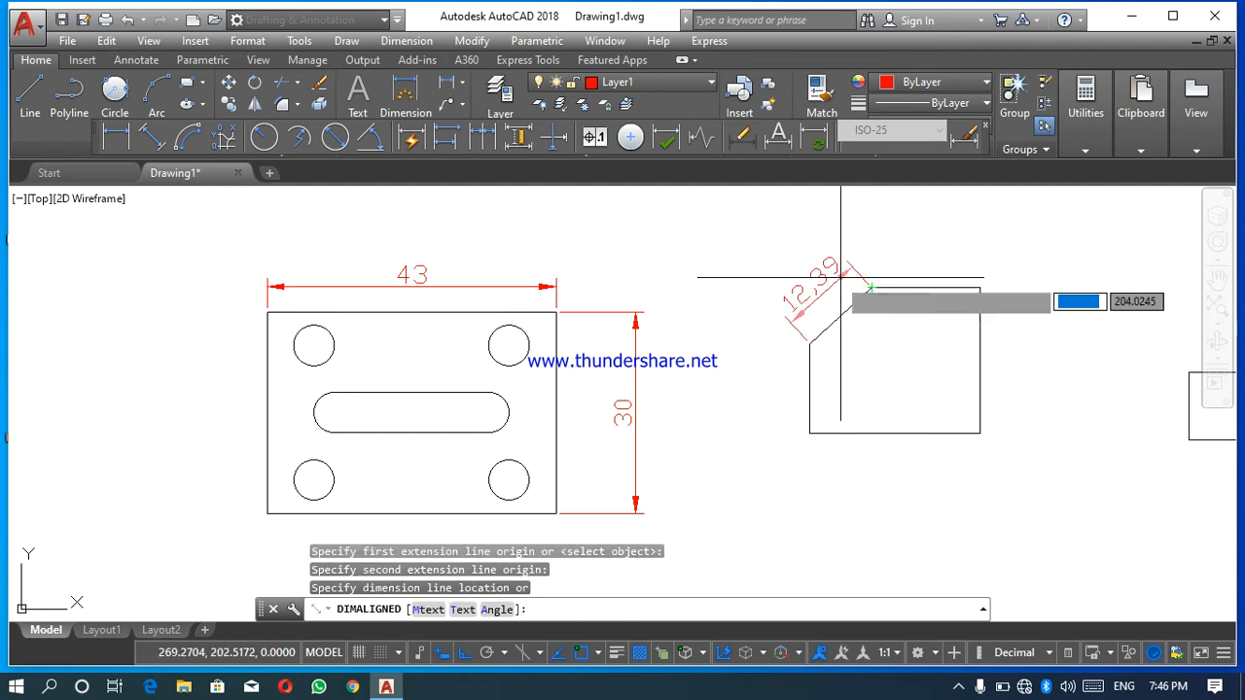
pyautogui.click(832, 274)
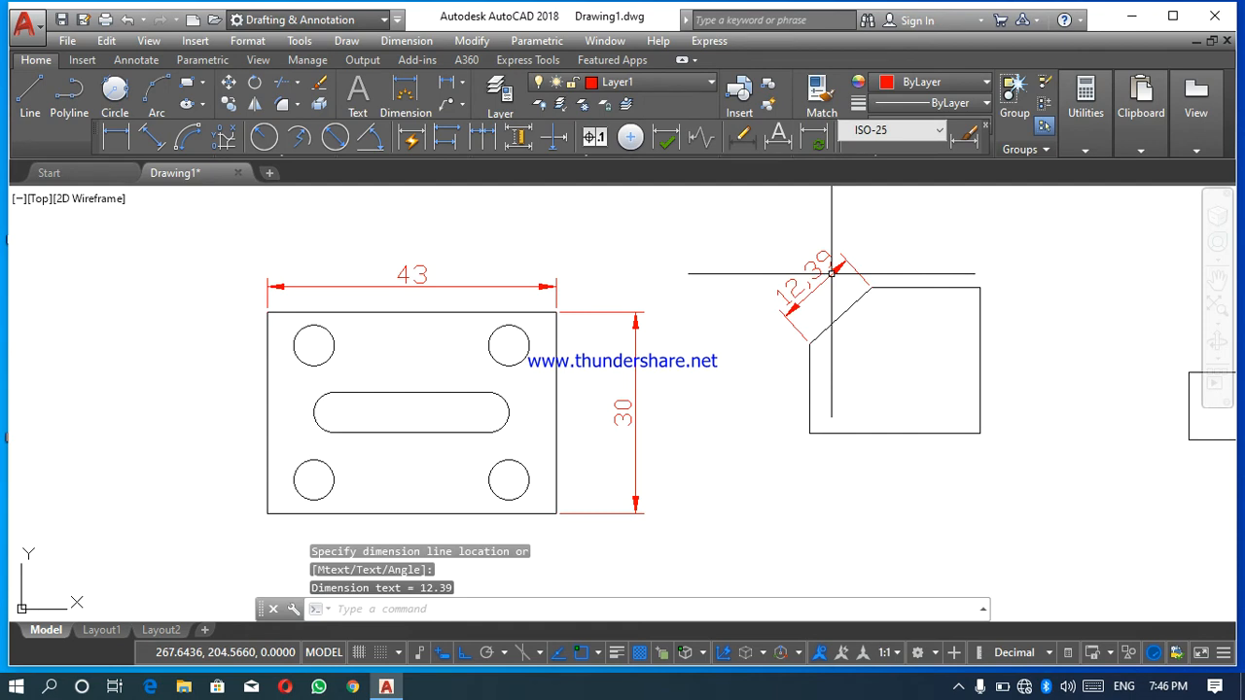
# Try a linear dimension between the two endpoints of the chamfered shape's slanted edge
pyautogui.click(453, 85)
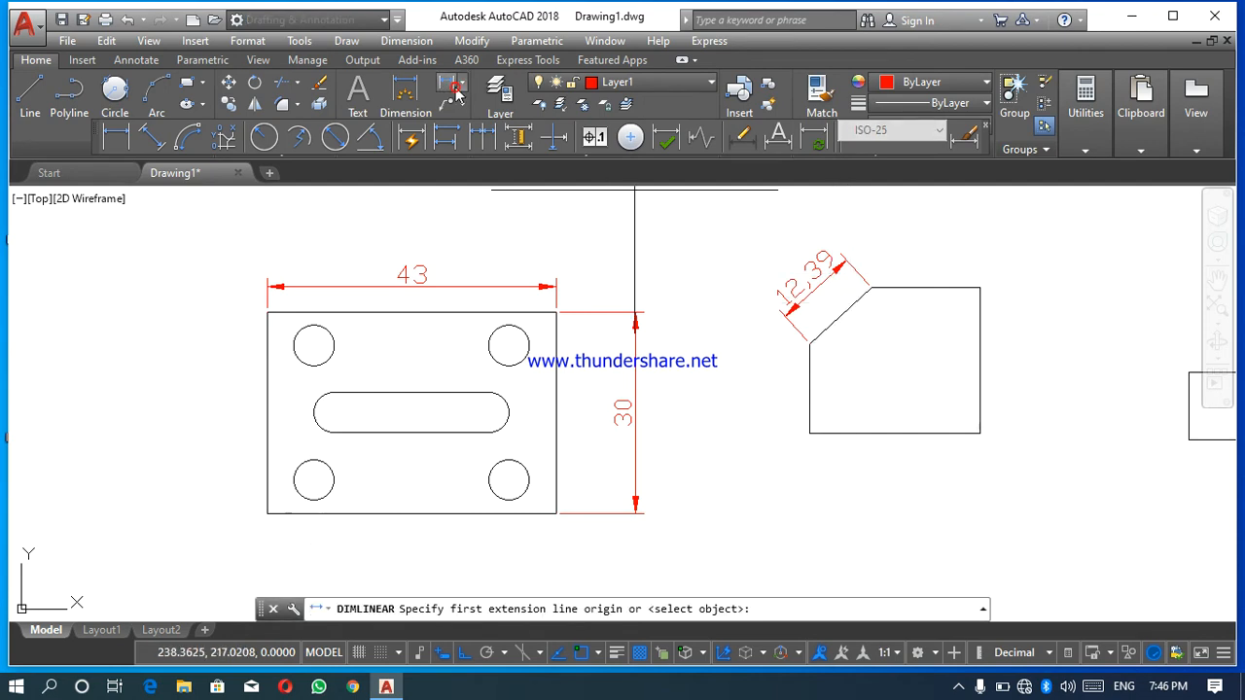
pyautogui.click(809, 343)
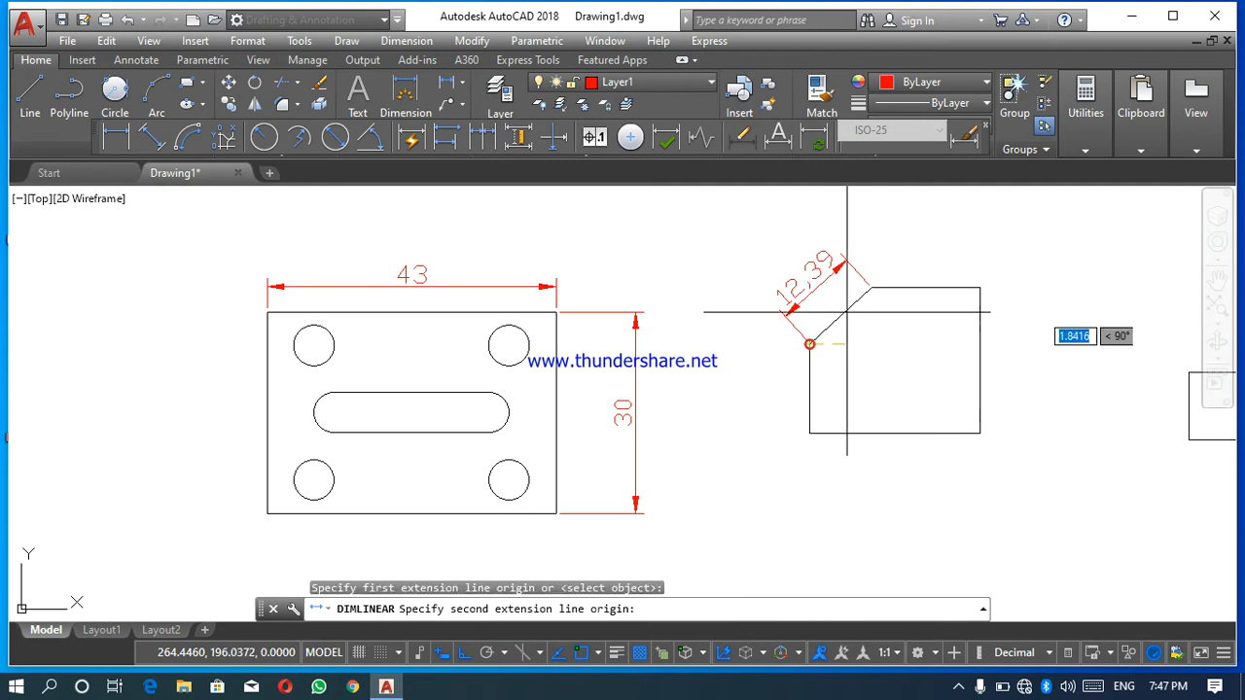
pyautogui.click(872, 288)
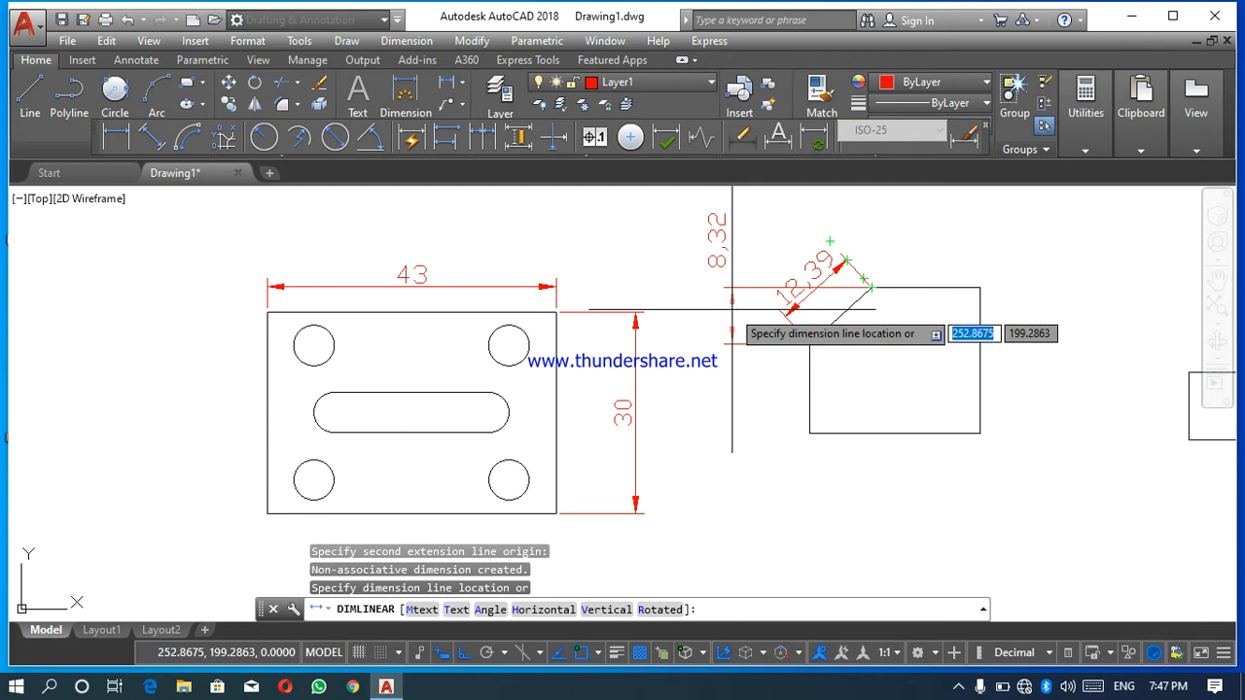
pyautogui.press('Escape')
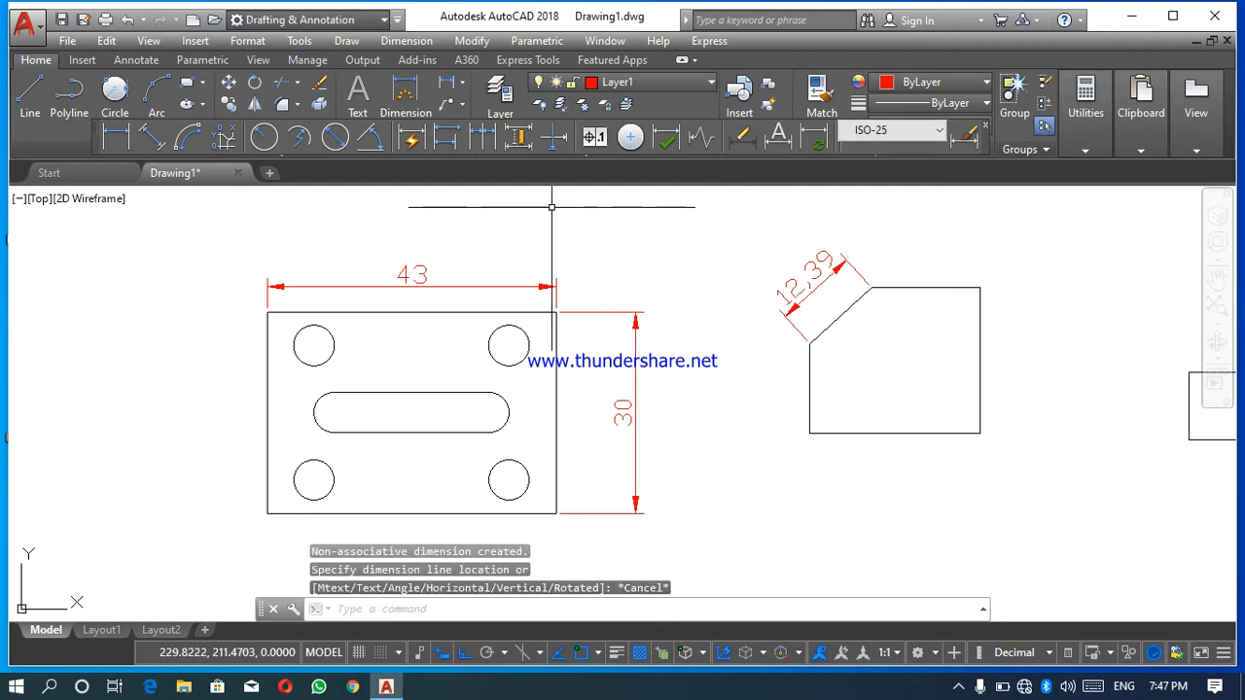
# Add an angular dimension between the two lines meeting at a sharp corner, with its arc placed inside the opening
pyautogui.click(463, 86)
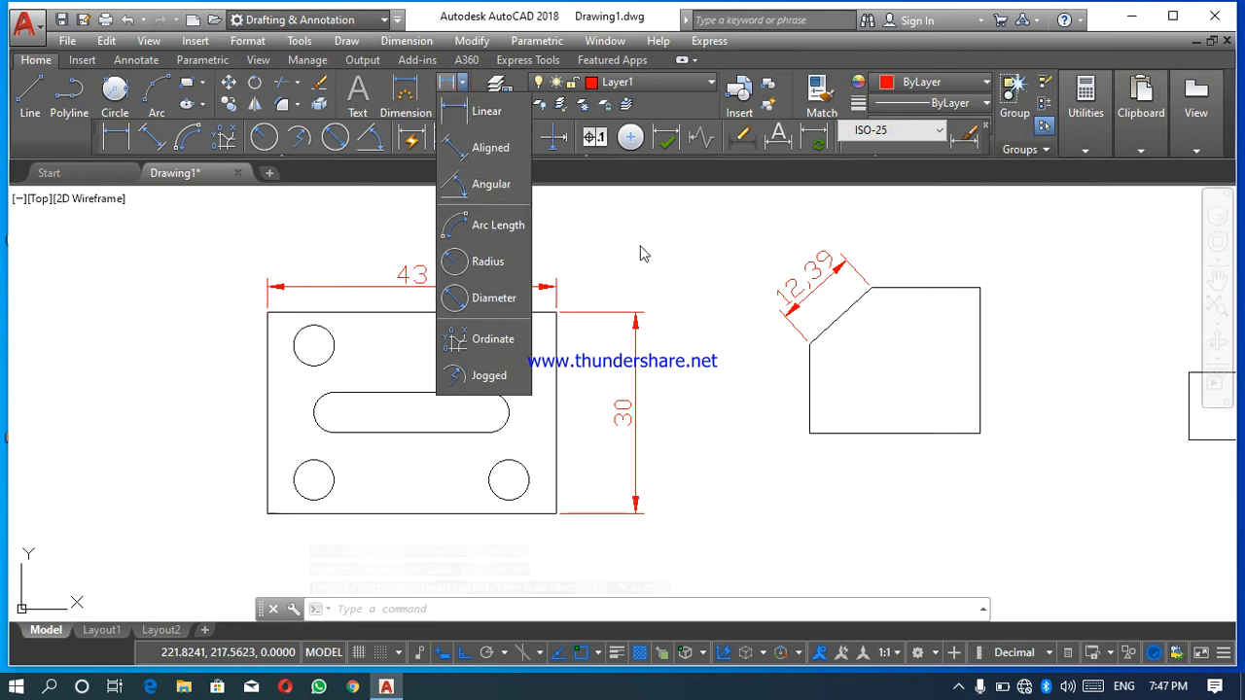
pyautogui.click(492, 200)
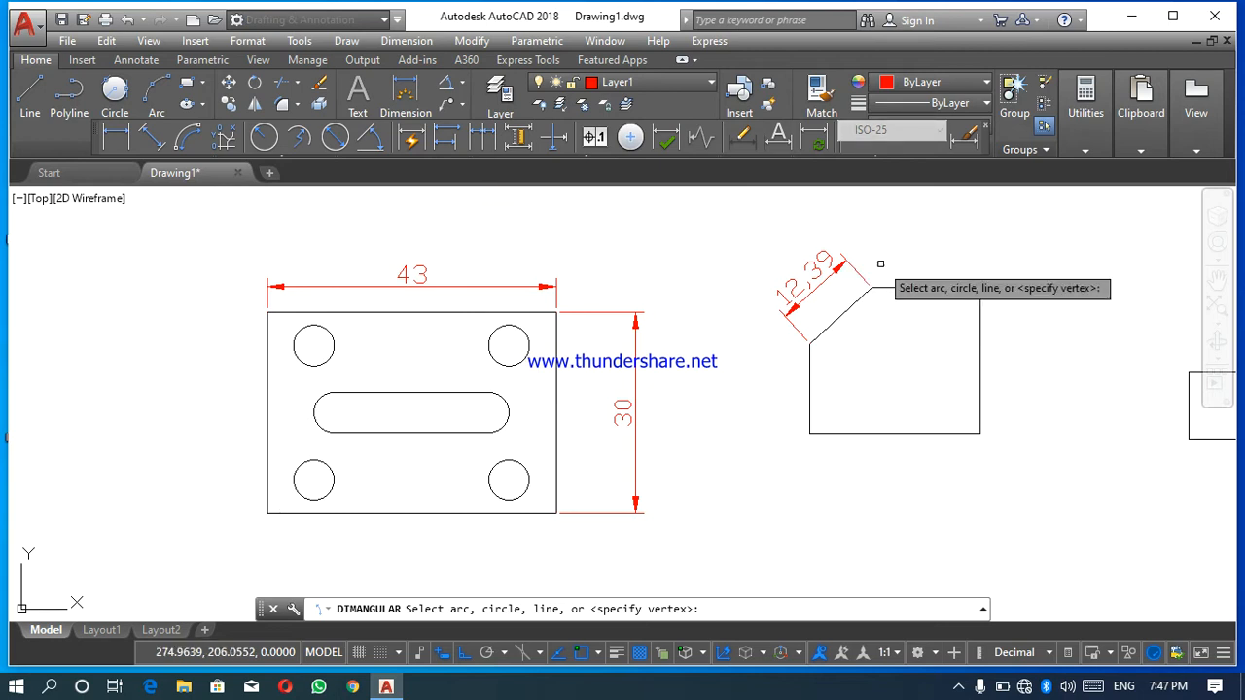
pyautogui.click(1218, 280)
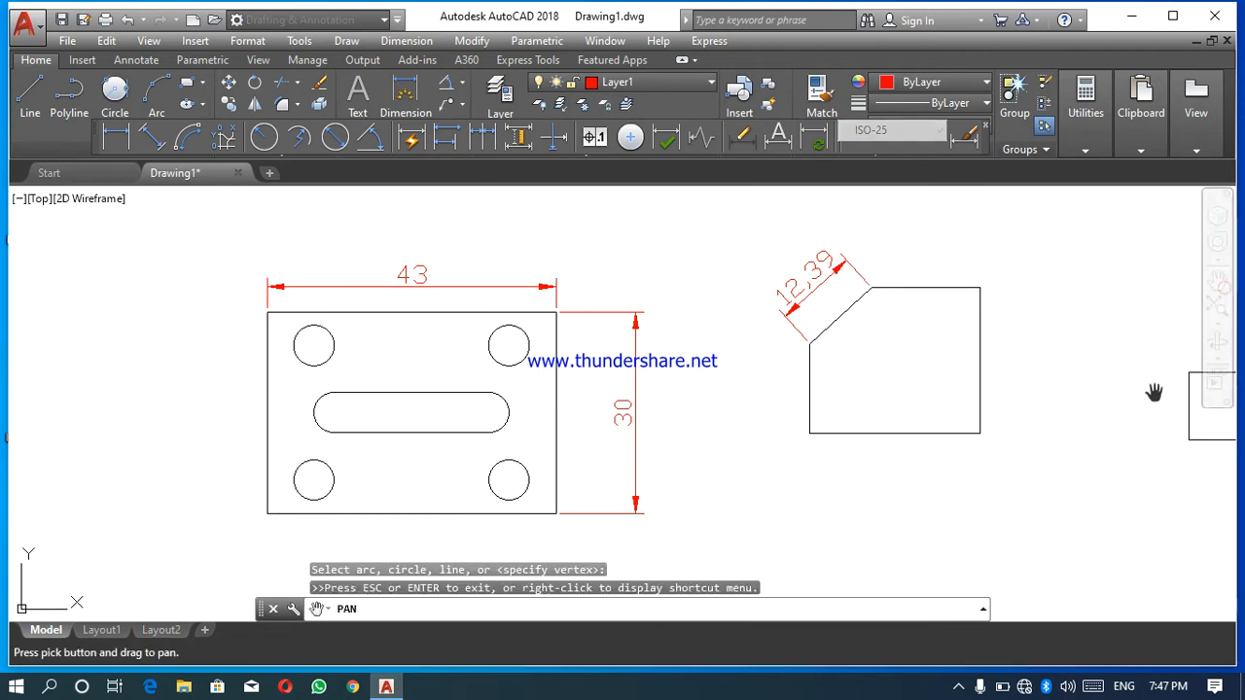
pyautogui.moveTo(1173, 413); pyautogui.dragTo(884, 422)
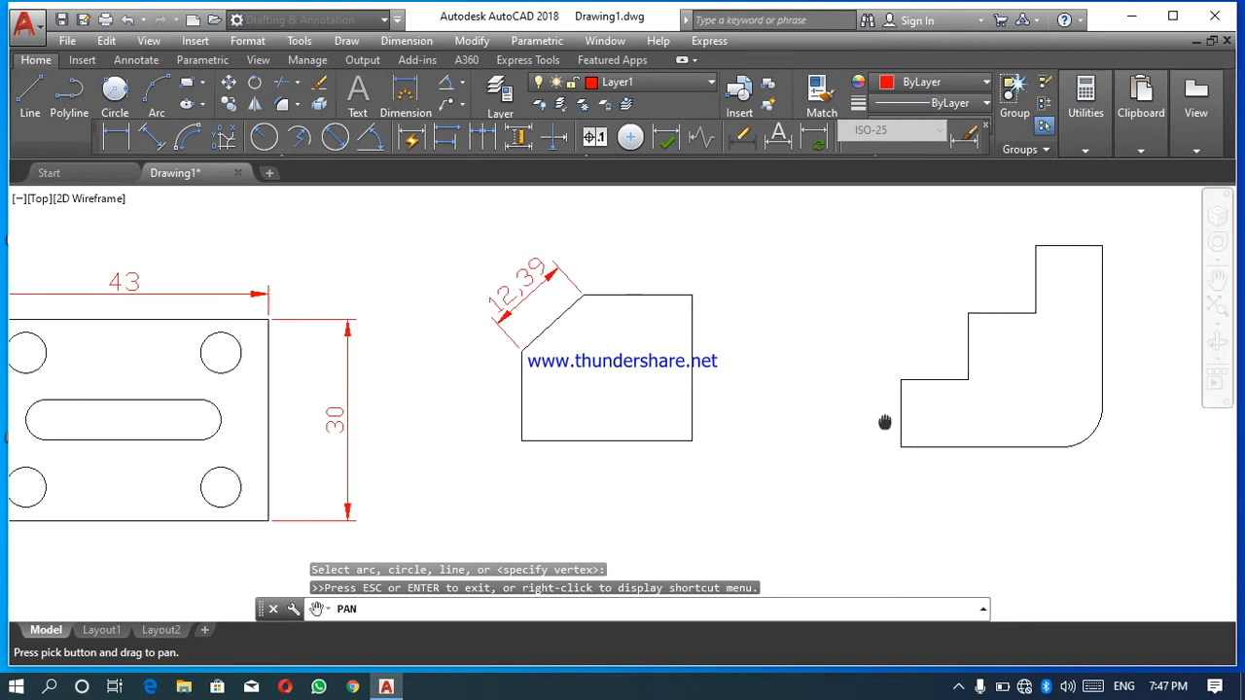
pyautogui.moveTo(1022, 409); pyautogui.dragTo(740, 444)
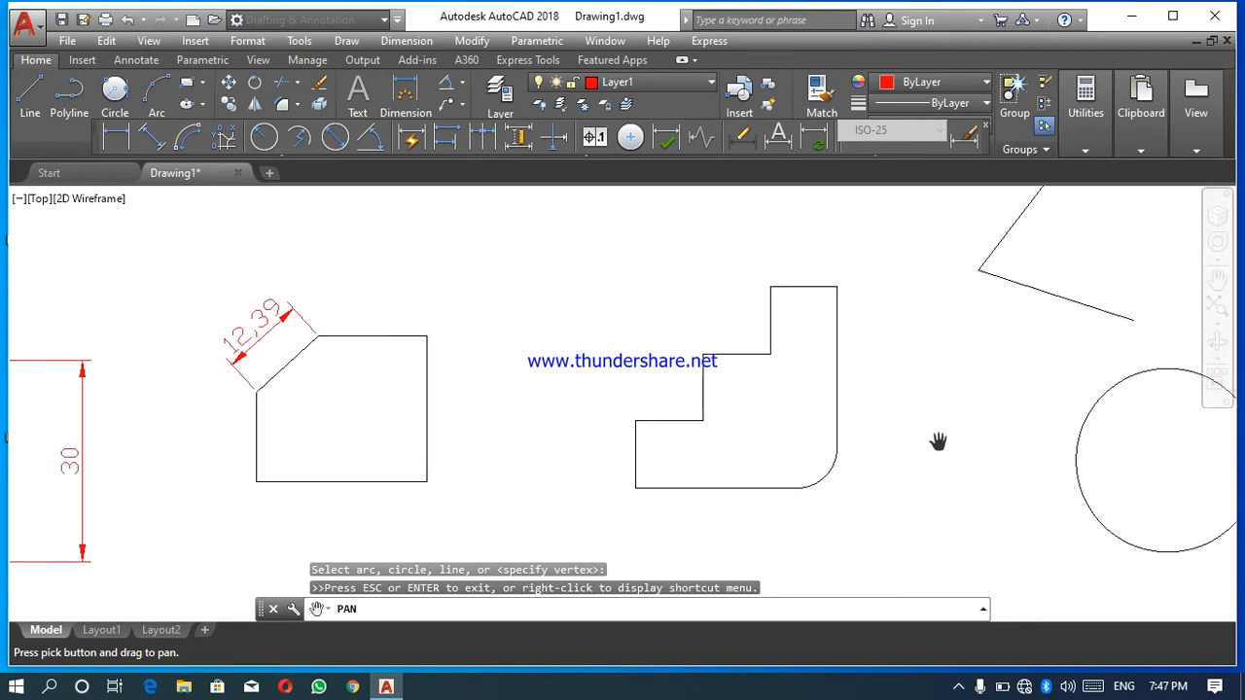
pyautogui.moveTo(937, 438)
pyautogui.mouseDown()
pyautogui.moveTo(797, 439)
pyautogui.moveTo(700, 465)
pyautogui.moveTo(698, 478)
pyautogui.mouseUp()
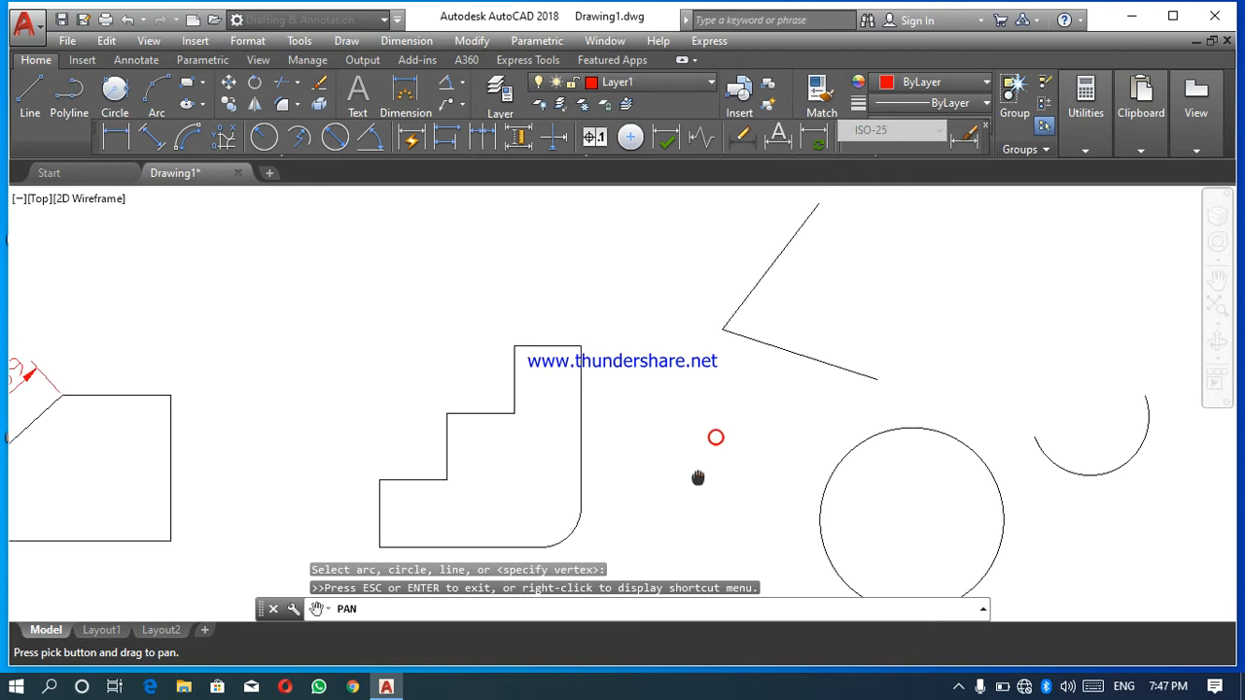
pyautogui.press('Escape')
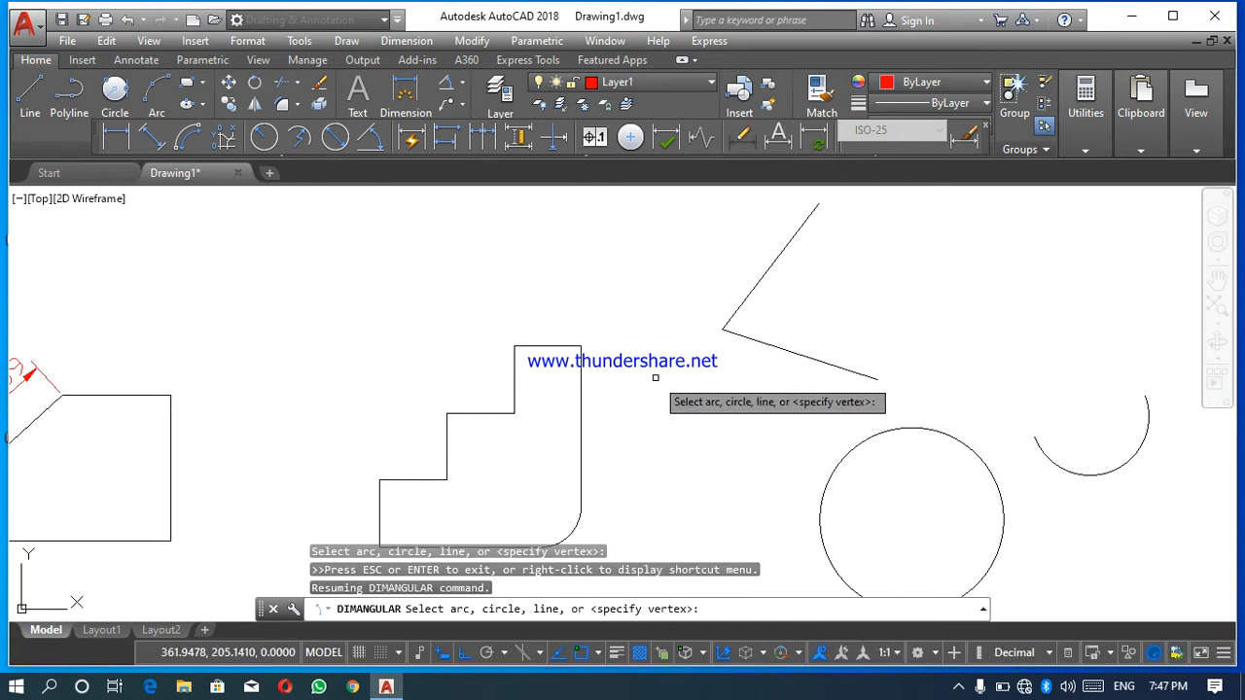
pyautogui.click(768, 342)
pyautogui.click(746, 293)
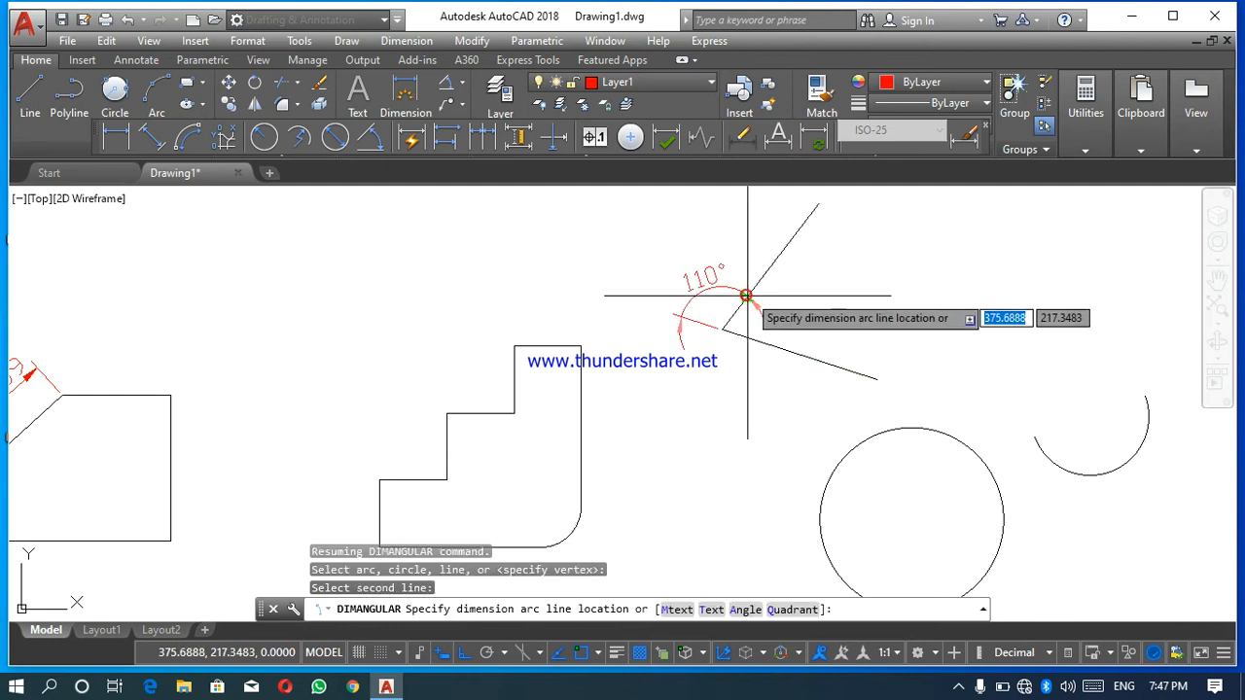
pyautogui.click(821, 315)
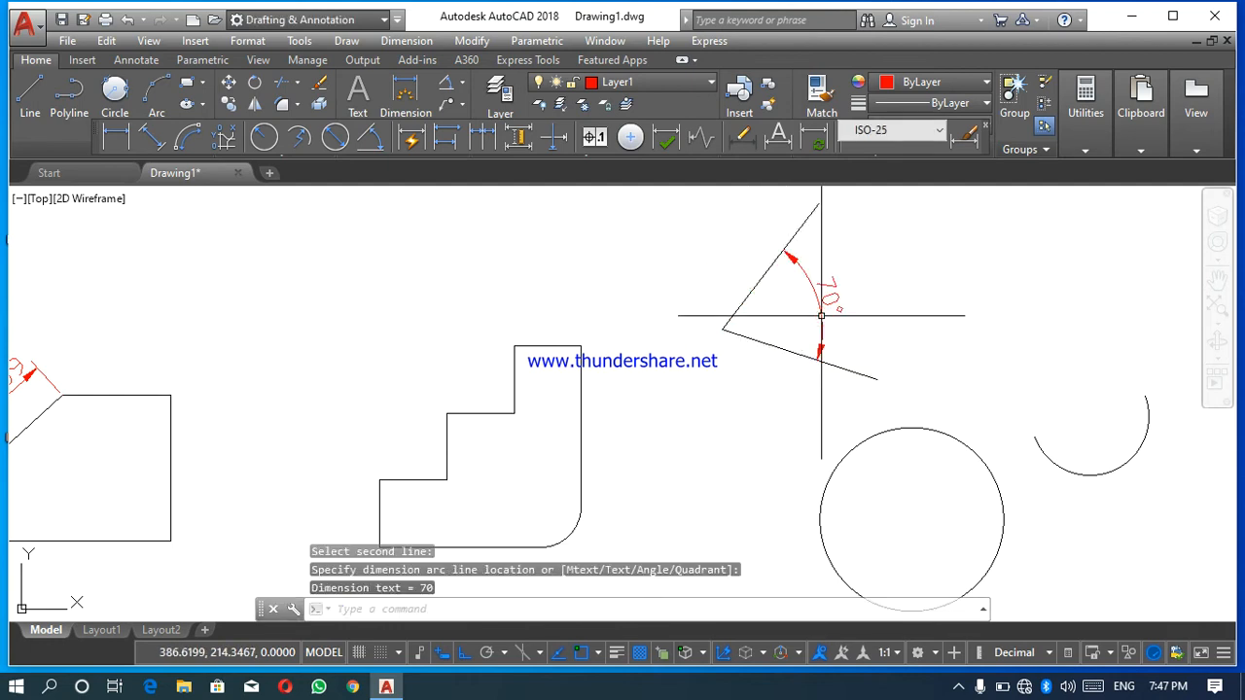
# Add an angular dimension to the small open arc beside the circle, placed just outside below the arc
pyautogui.click(453, 88)
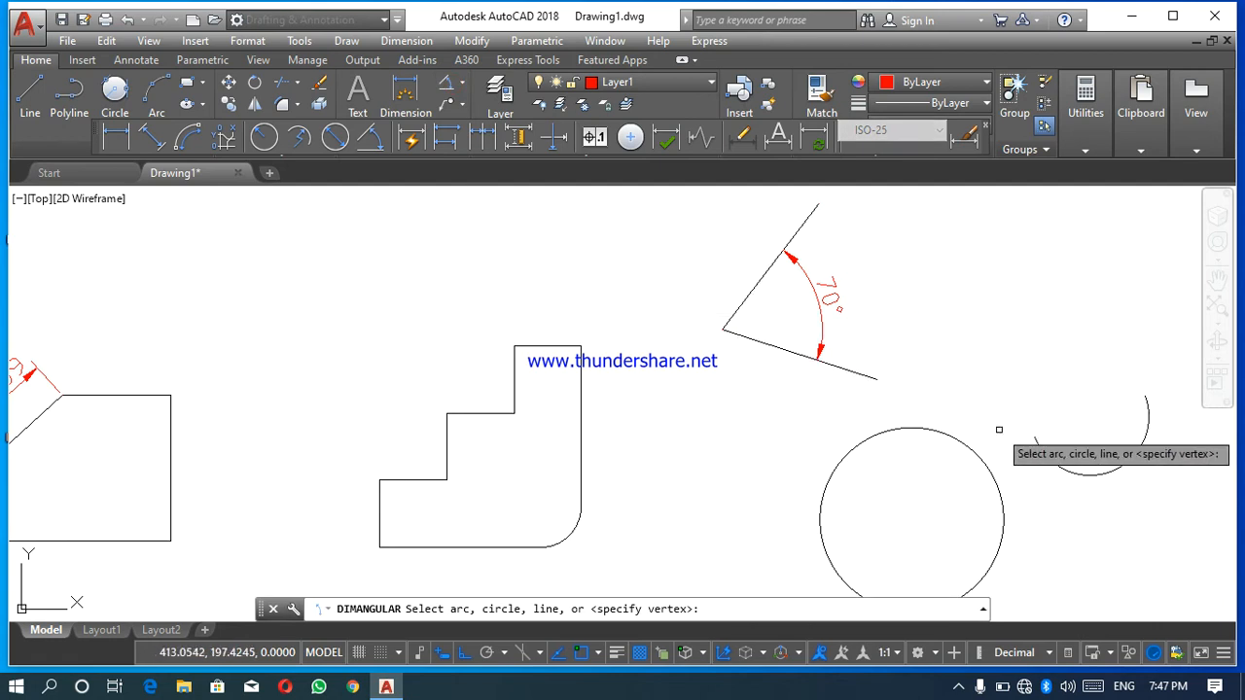
pyautogui.click(1068, 476)
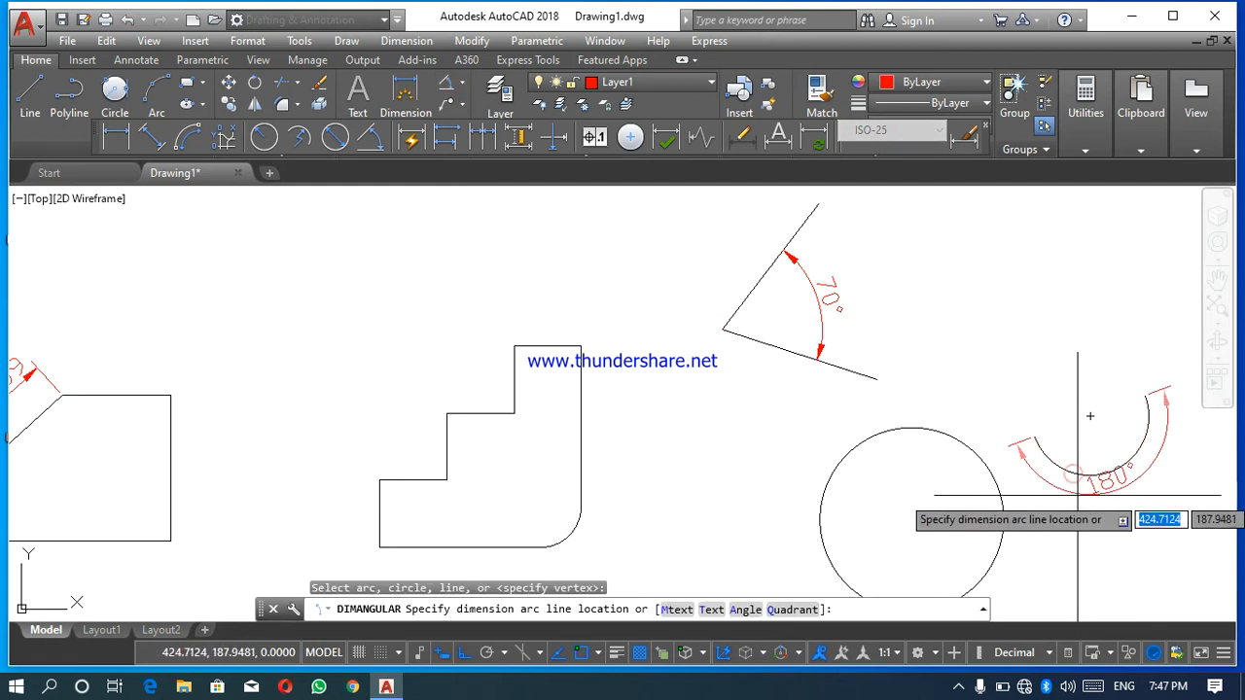
pyautogui.click(1079, 502)
pyautogui.click(1075, 501)
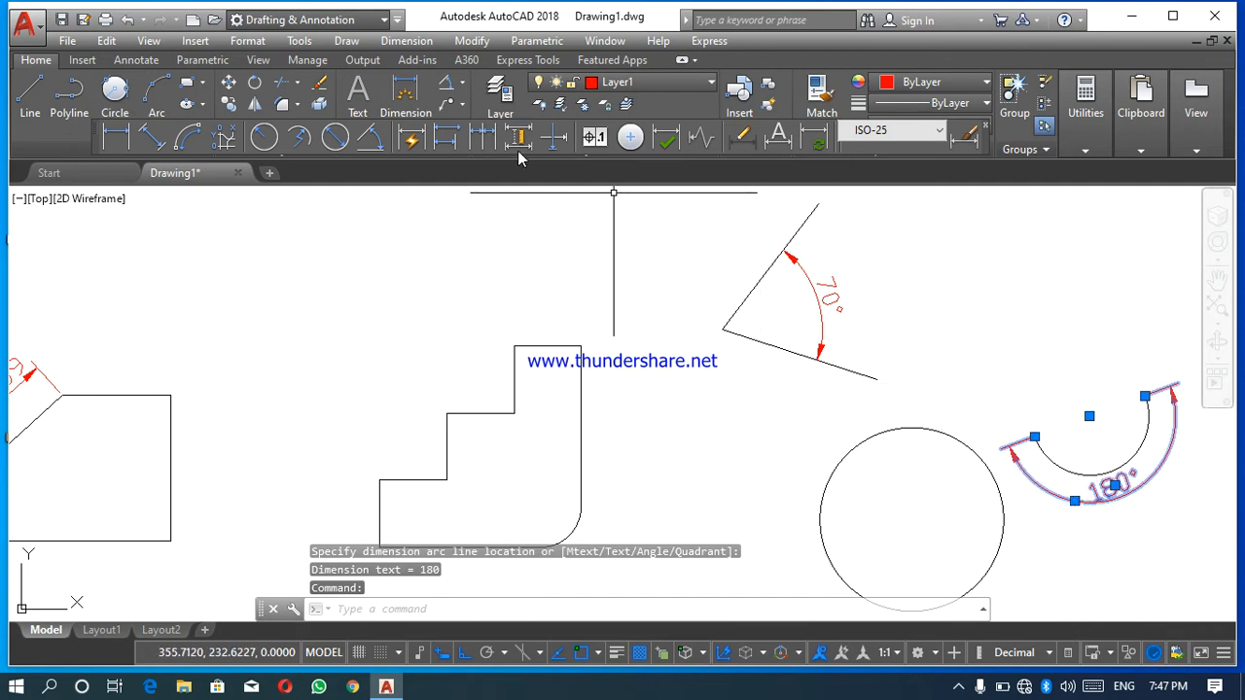
# Add an angular dimension between two points on the circle's upper left and upper right, placed outside above it
pyautogui.click(448, 90)
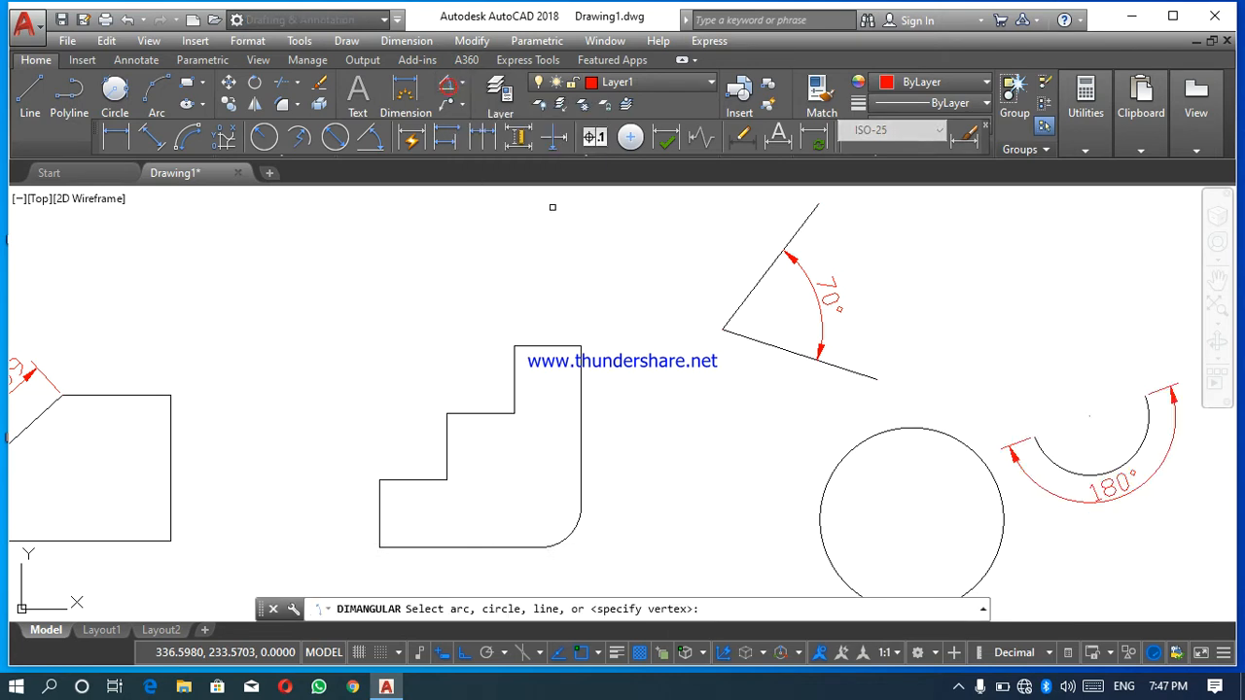
pyautogui.click(823, 486)
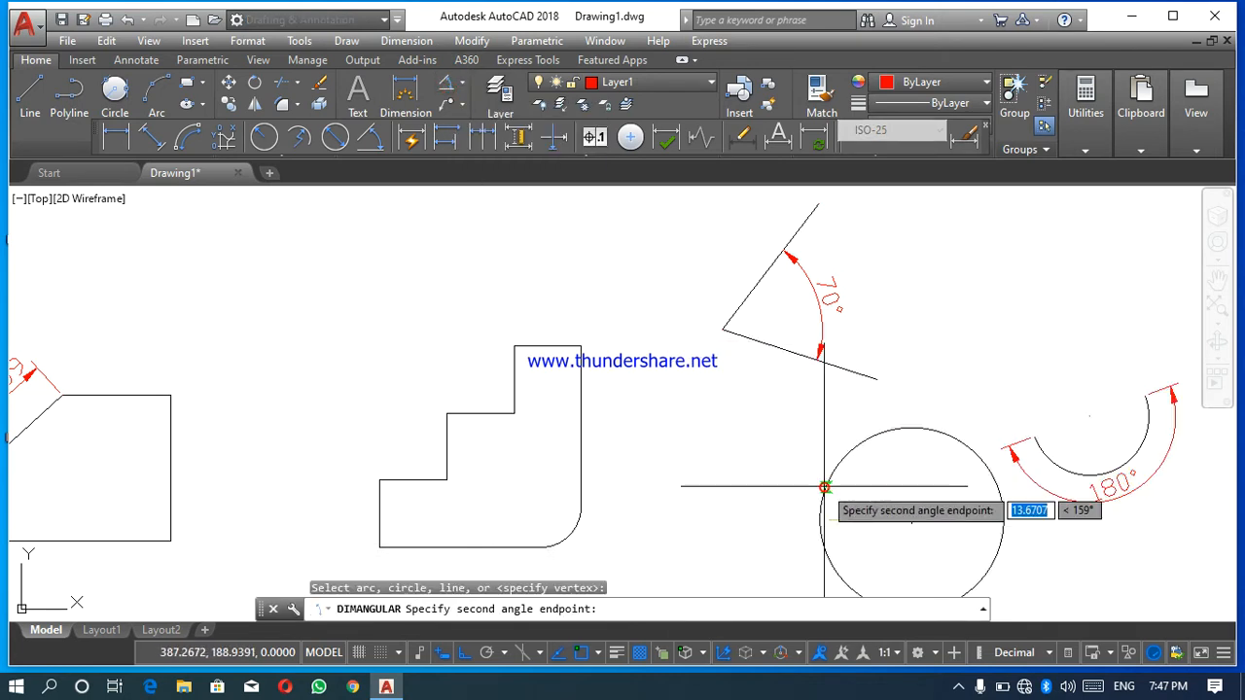
pyautogui.click(957, 436)
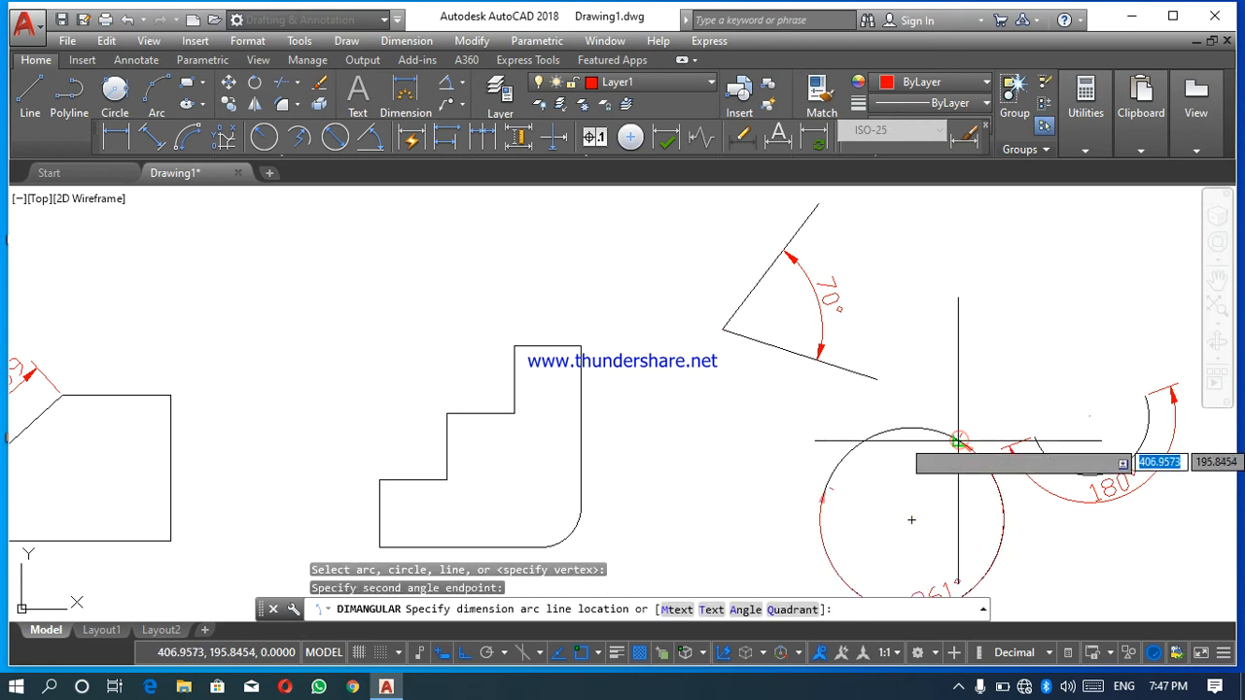
pyautogui.click(936, 385)
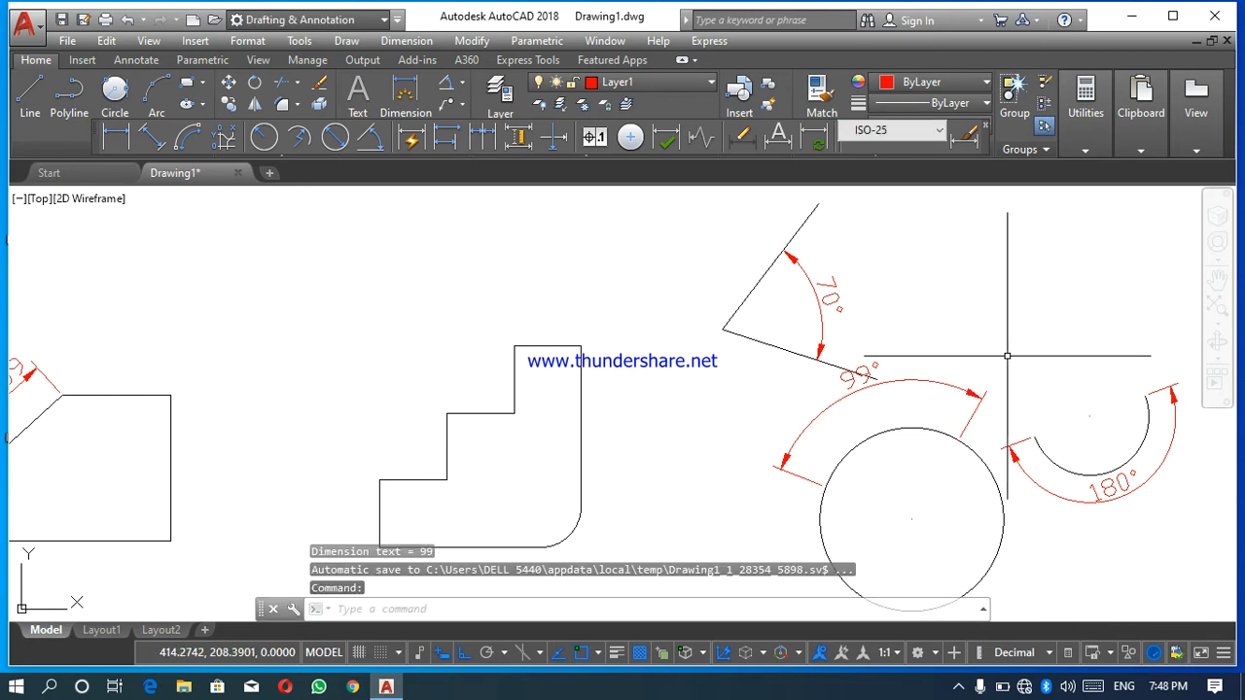
# Add an arc length dimension (DAR) to the large open arc, placed parallel outside the arc
pyautogui.click(463, 86)
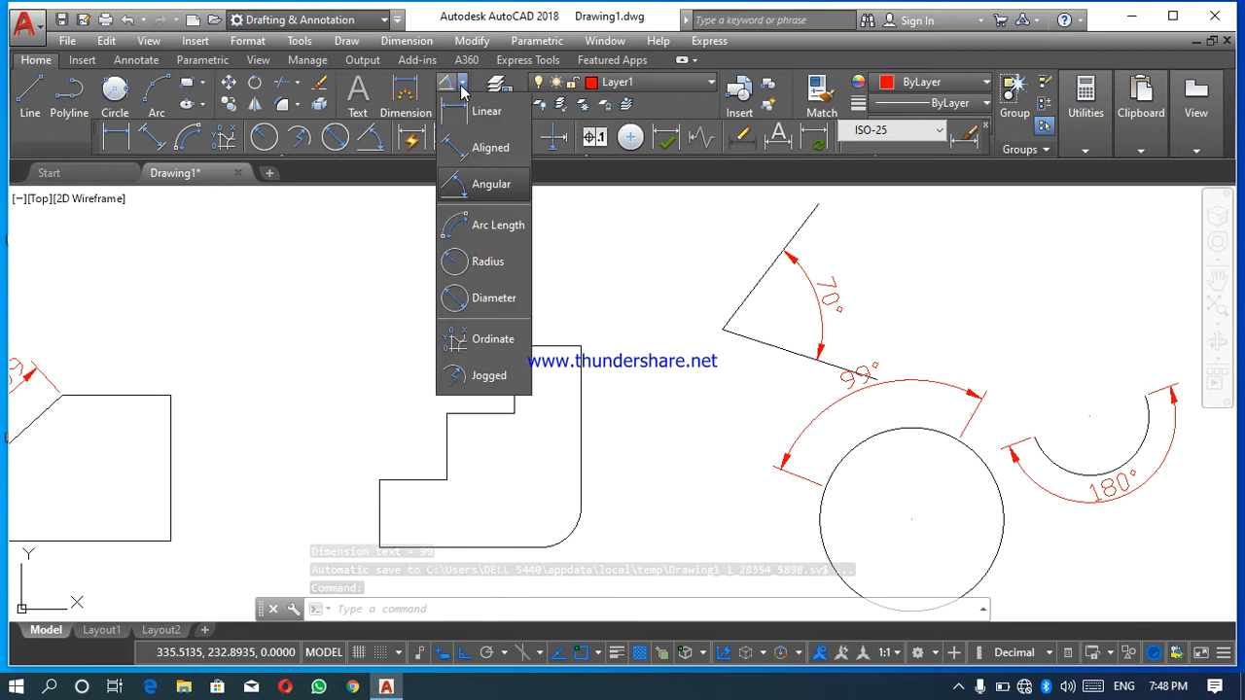
pyautogui.click(493, 226)
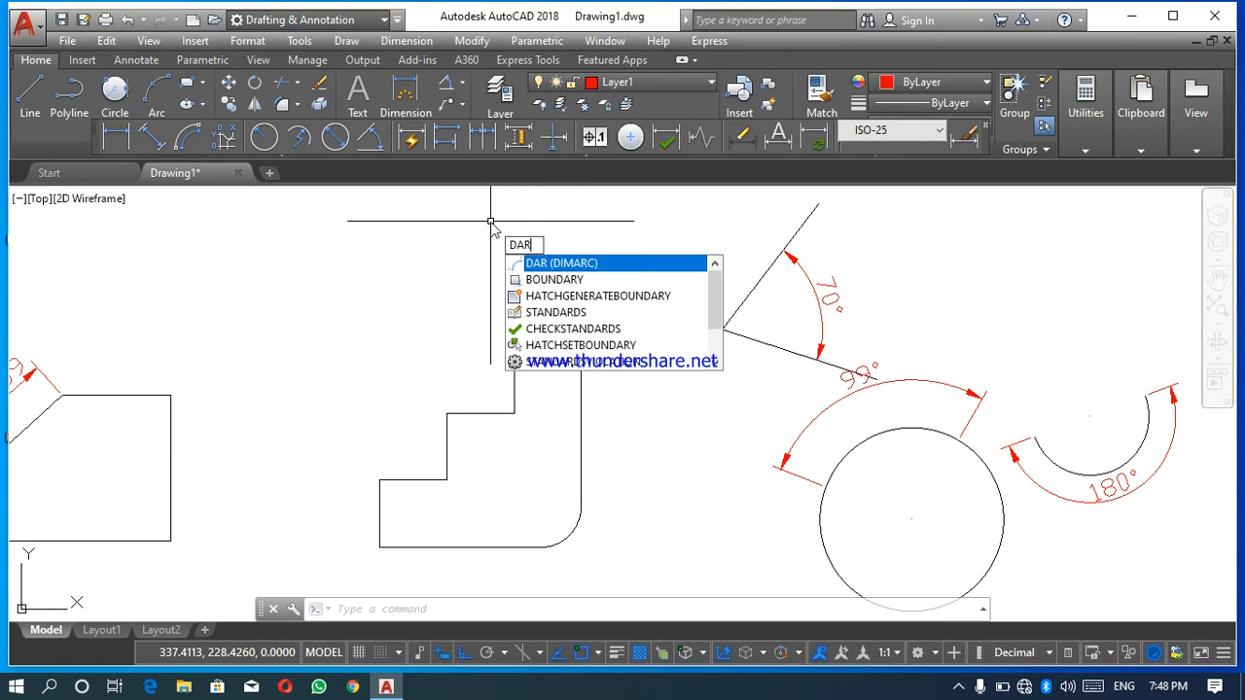
pyautogui.press('Return')
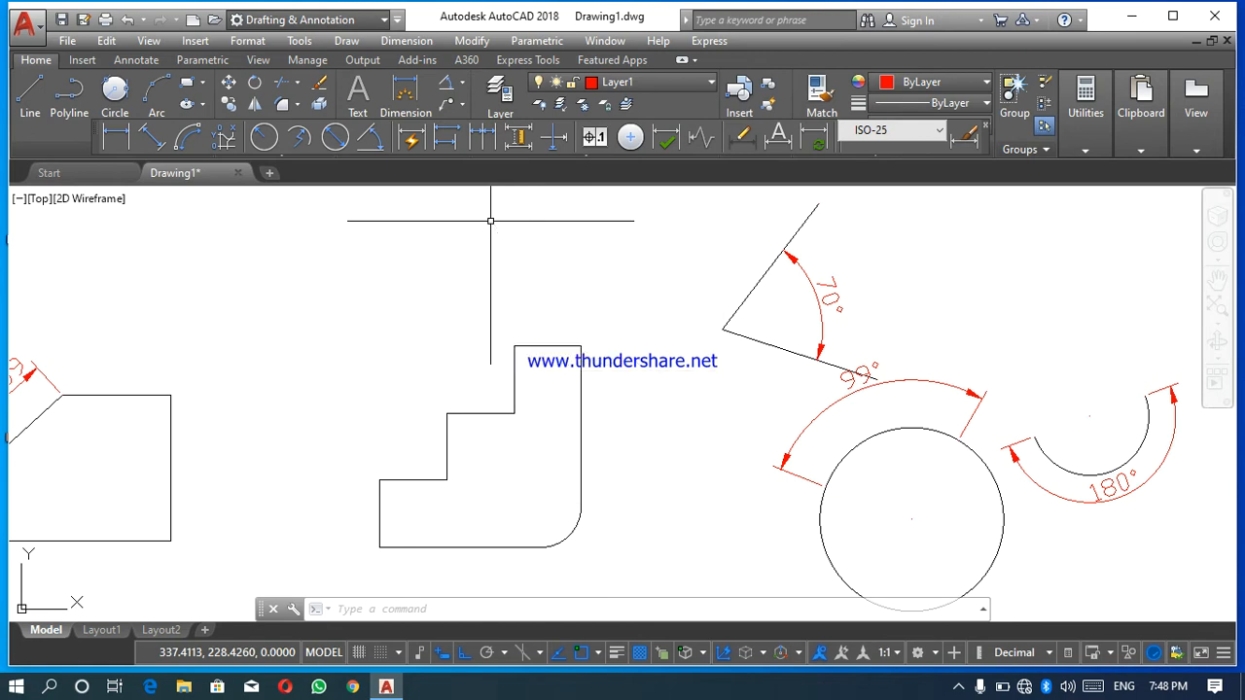
pyautogui.click(1218, 280)
pyautogui.moveTo(1078, 386); pyautogui.dragTo(657, 373)
pyautogui.moveTo(938, 430); pyautogui.dragTo(678, 423)
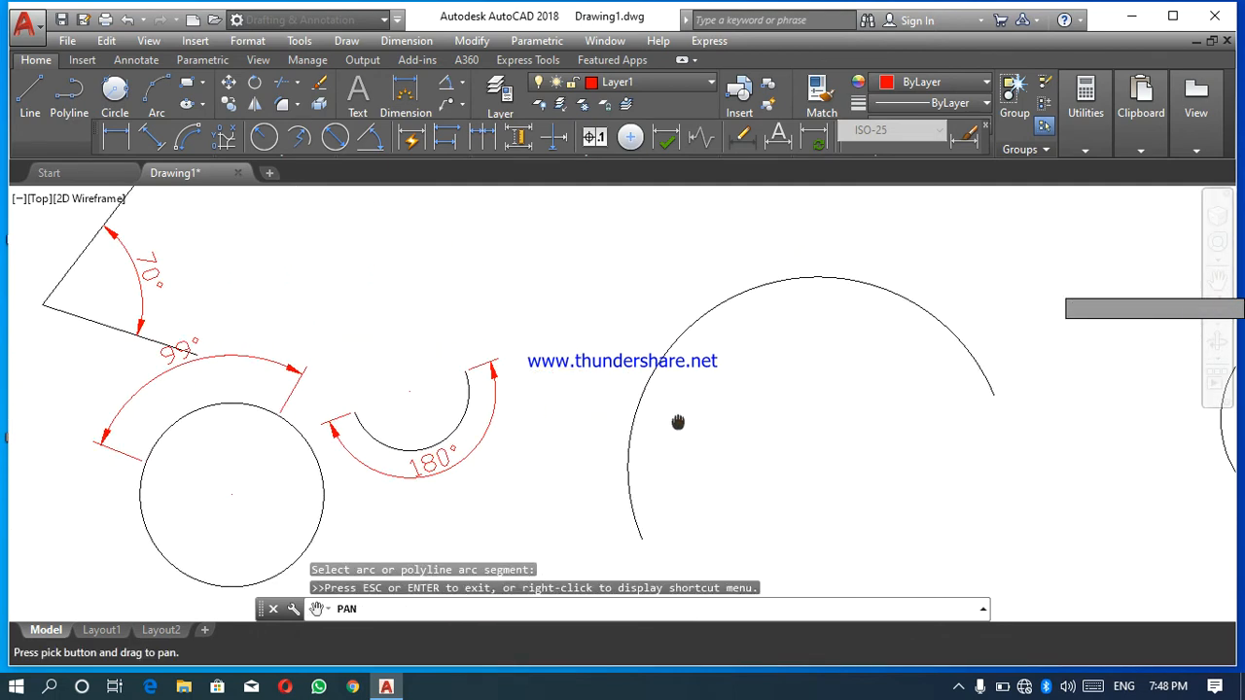
pyautogui.press('Escape')
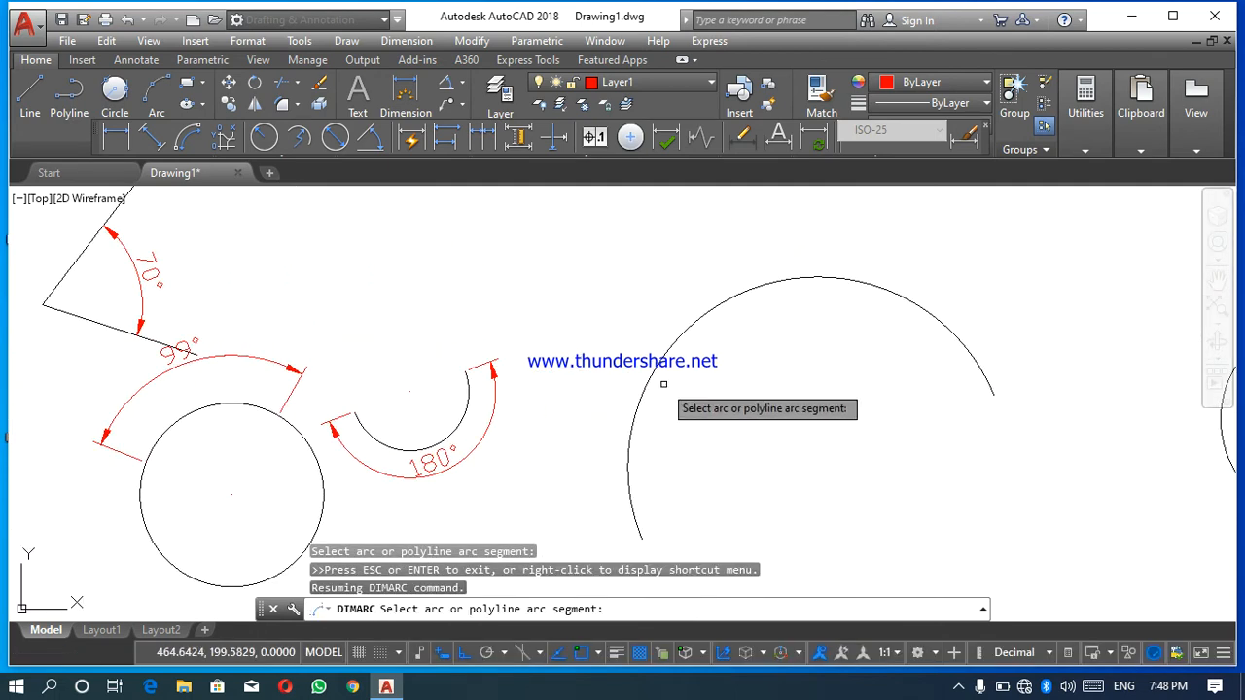
pyautogui.click(649, 375)
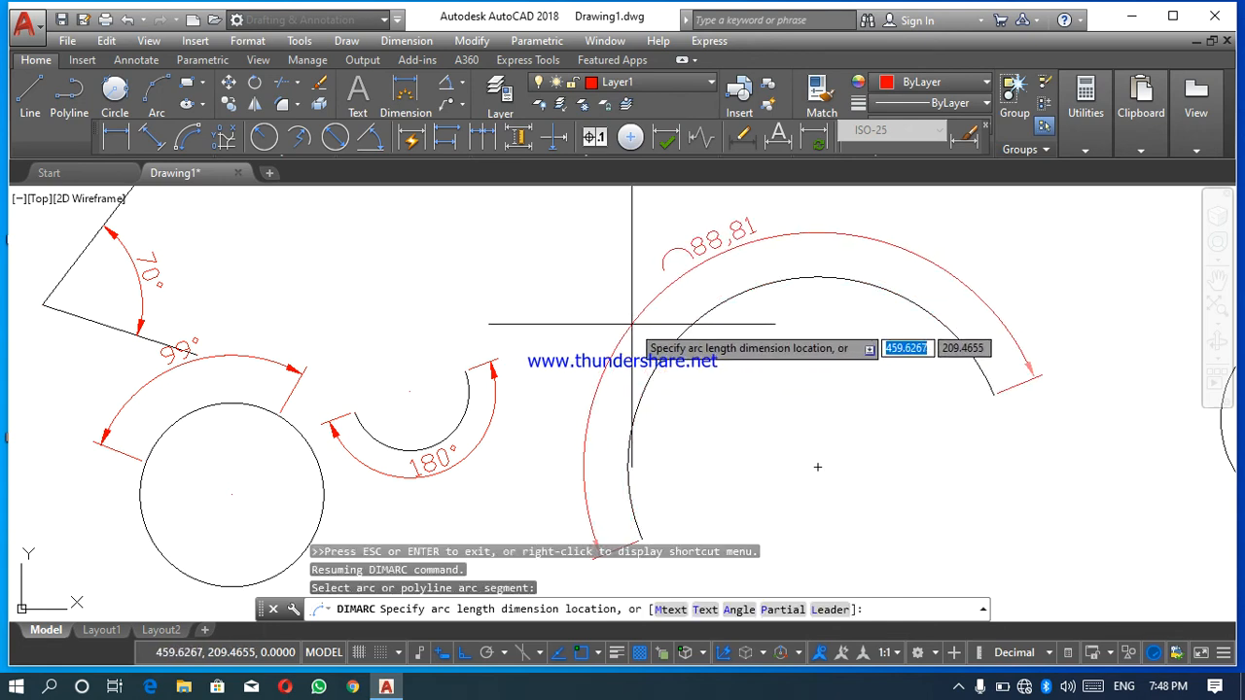
pyautogui.click(632, 325)
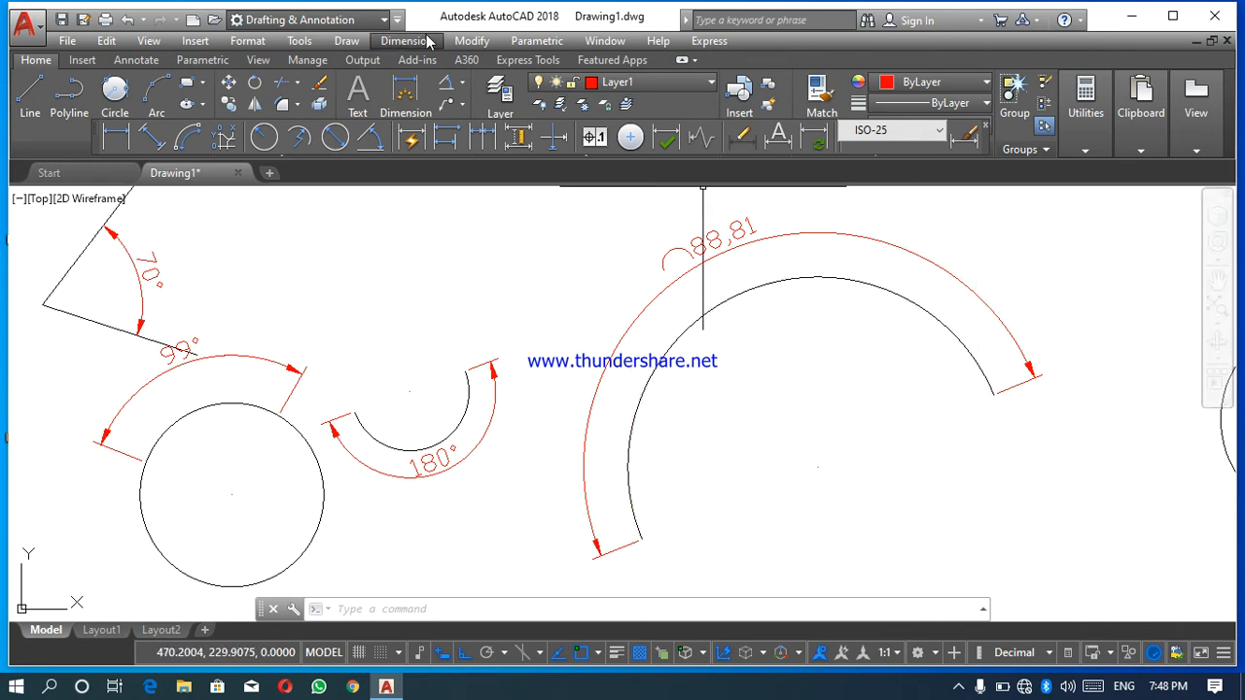
# Add a radius dimension to the large open arc, with its text outside the arc's upper left
pyautogui.click(462, 83)
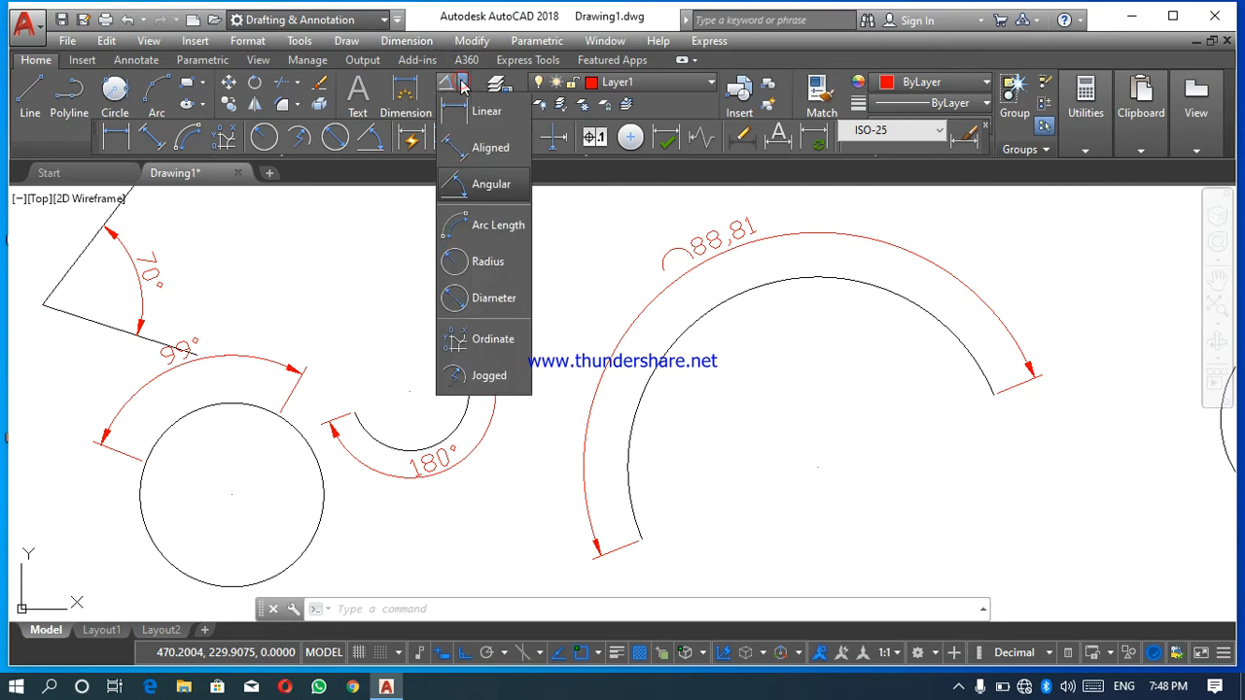
pyautogui.click(506, 277)
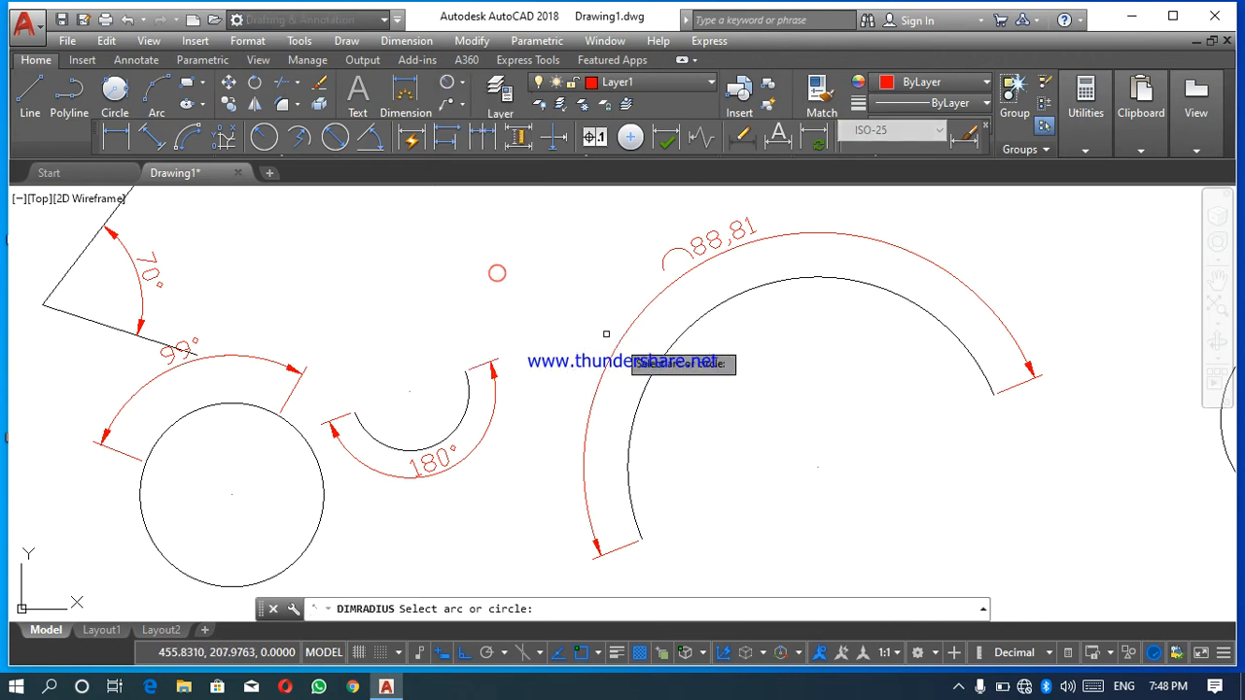
pyautogui.click(664, 357)
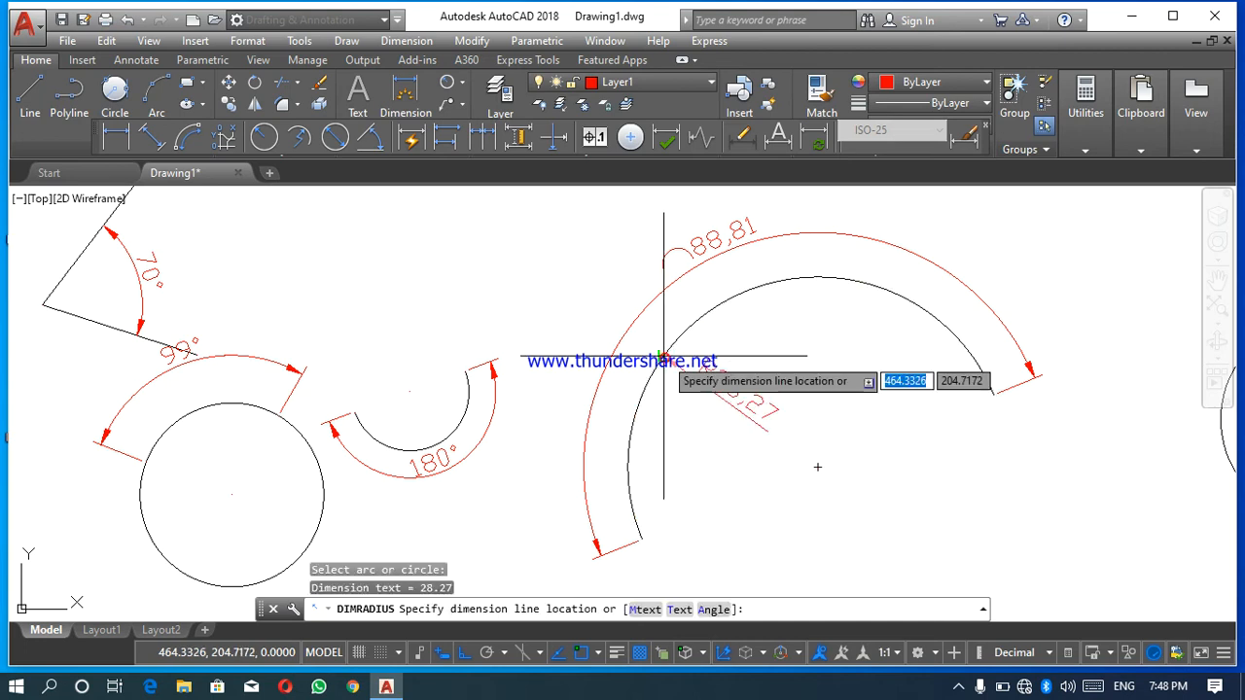
pyautogui.click(574, 283)
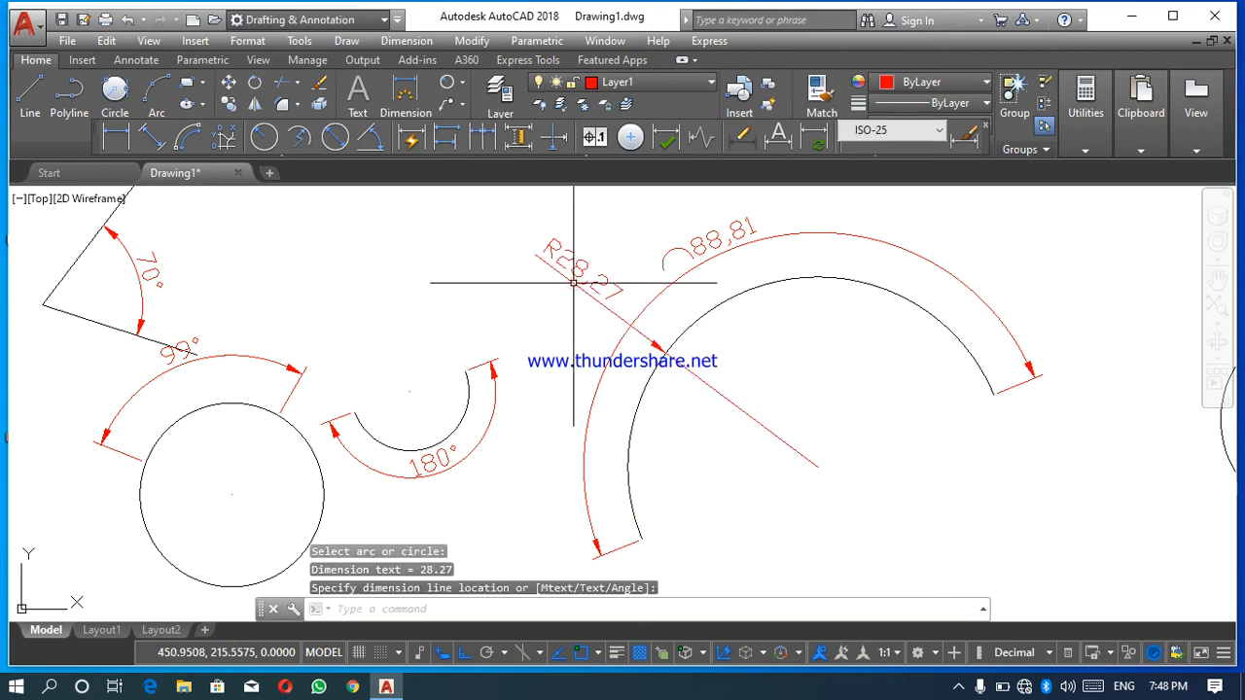
# Add a radius dimension to the circle, with its text outside the circle's upper right
pyautogui.click(460, 85)
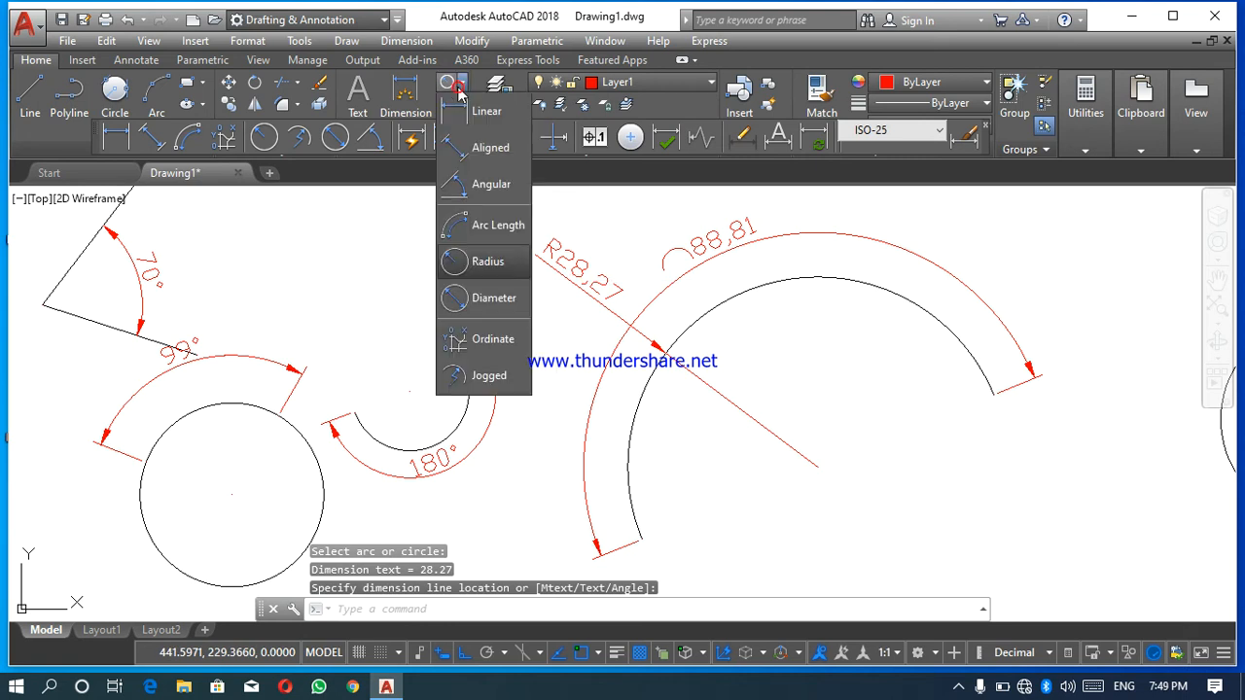
pyautogui.click(482, 256)
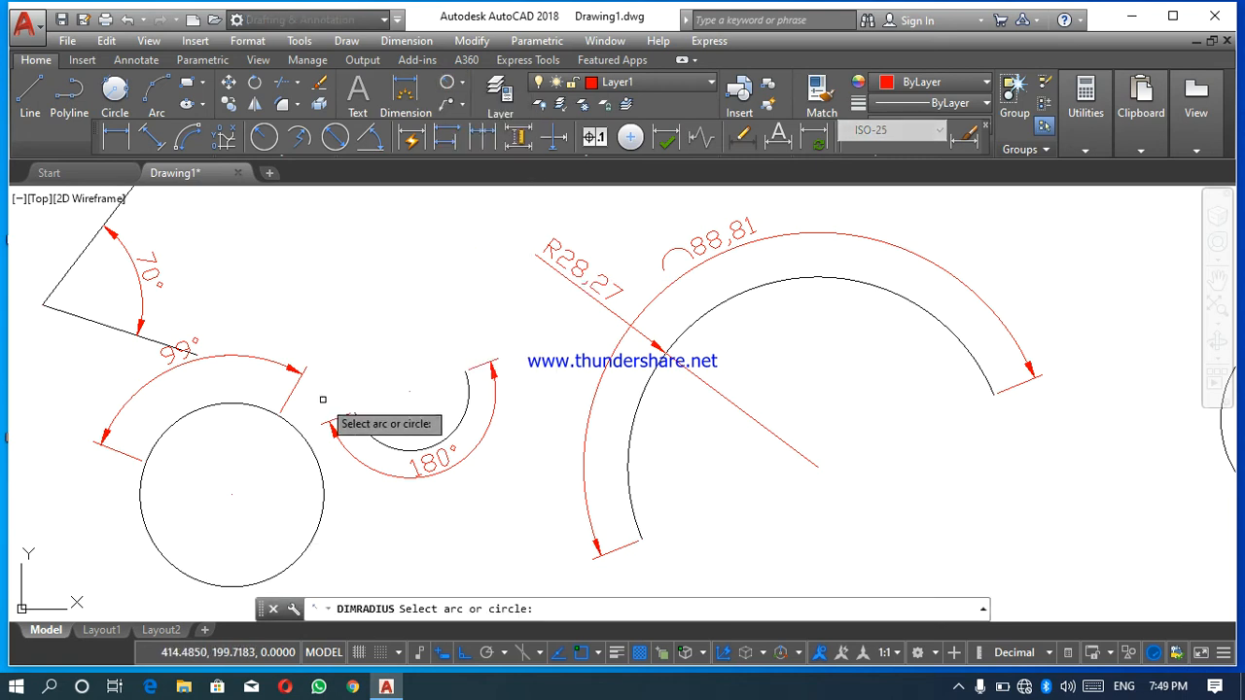
pyautogui.click(298, 429)
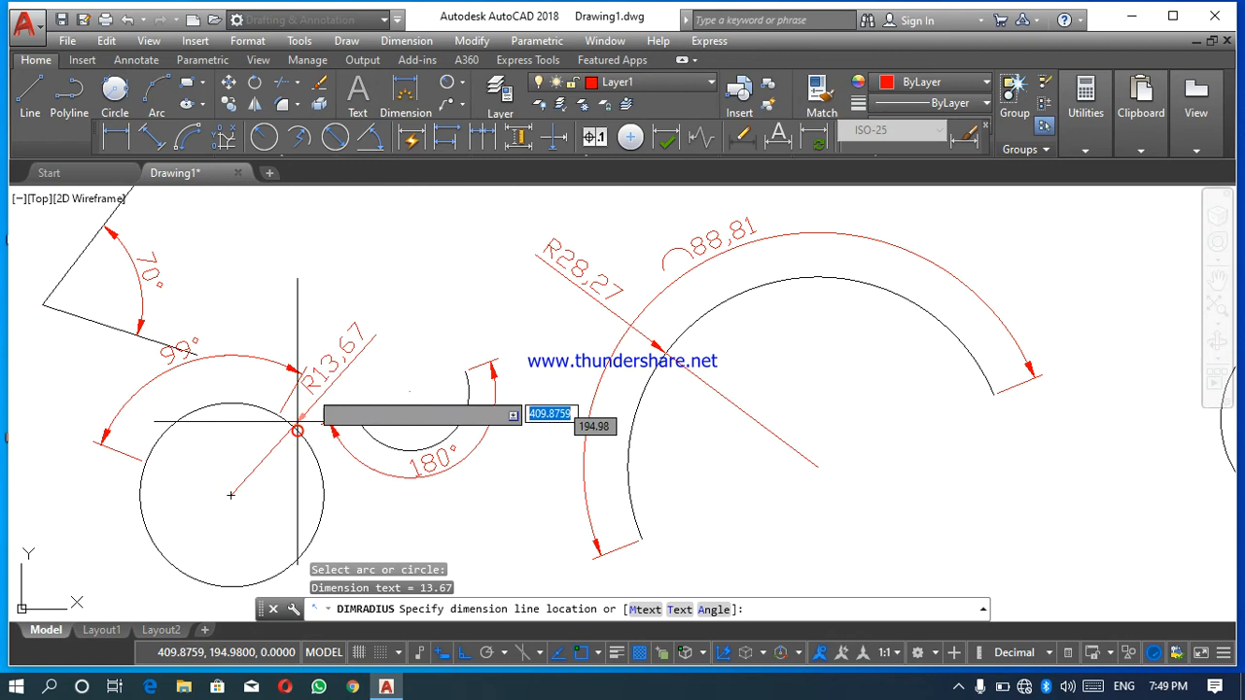
pyautogui.click(342, 350)
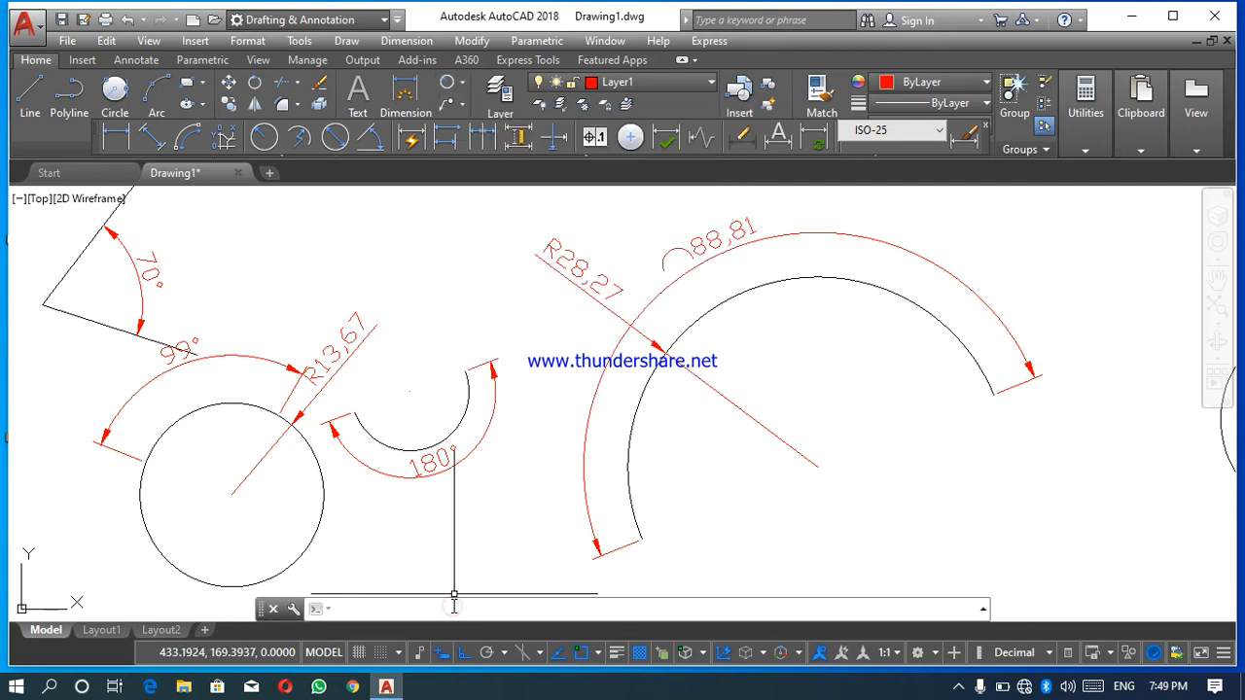
# Add a radius dimension to the small open arc, with its text outside the arc's lower right
pyautogui.press('Return')
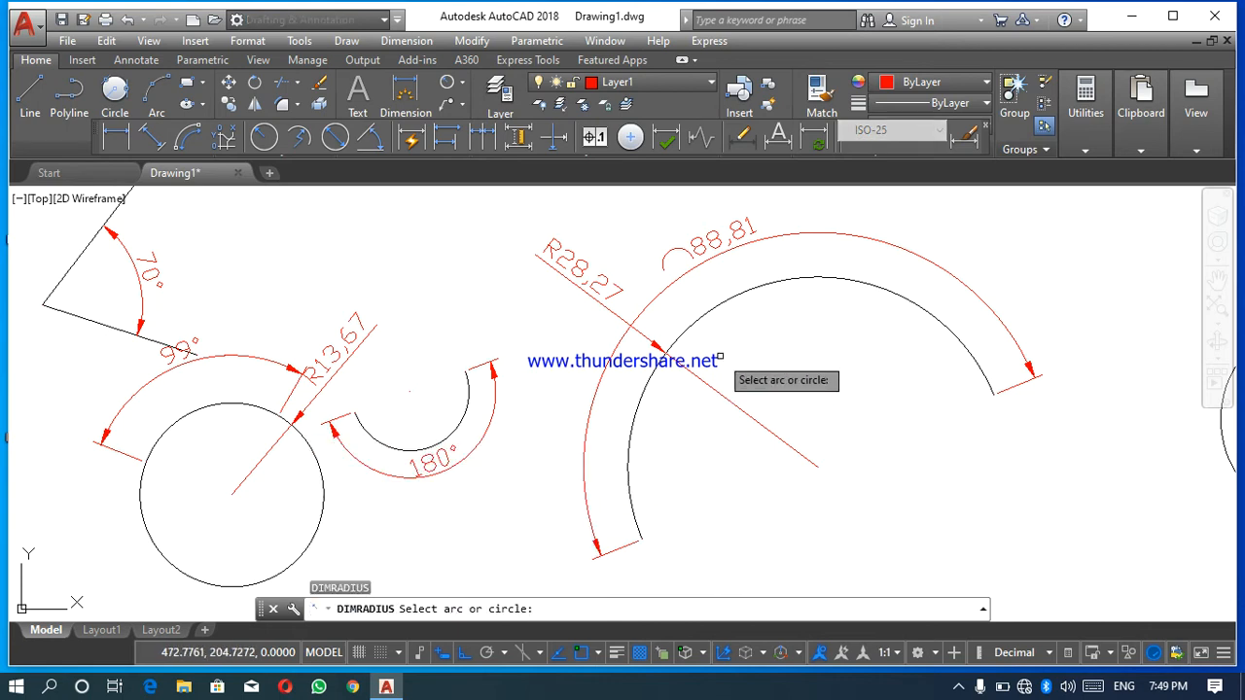
pyautogui.click(471, 414)
pyautogui.click(502, 453)
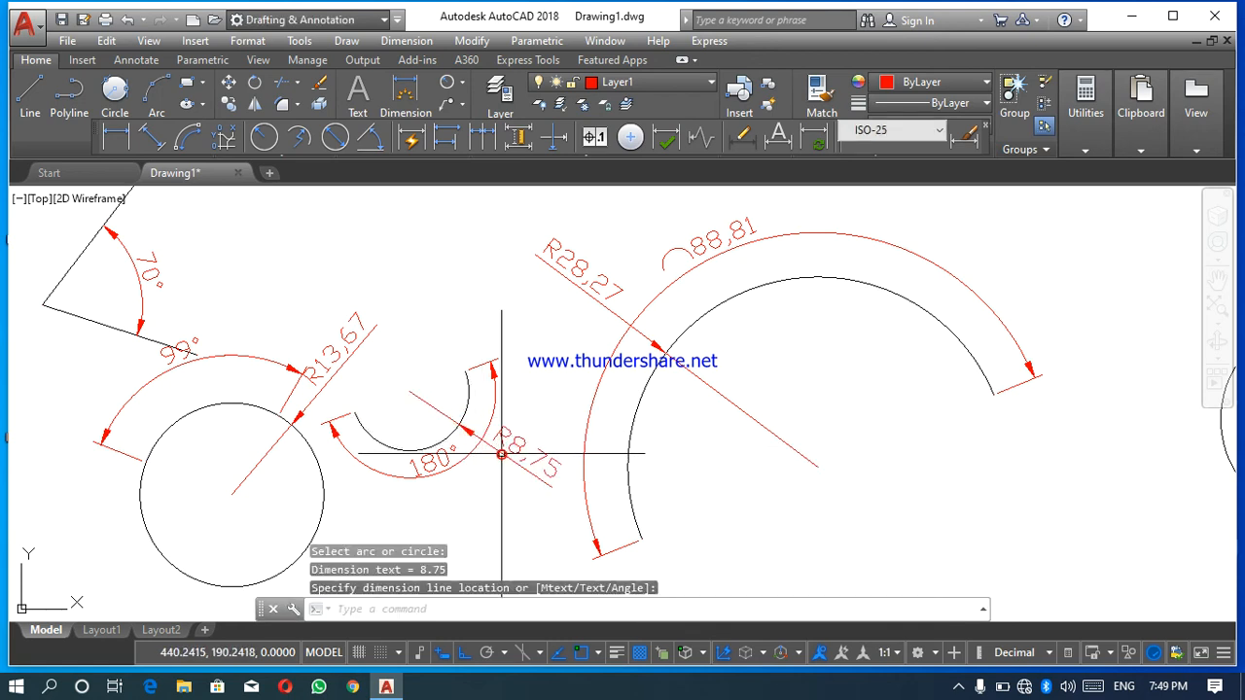
pyautogui.click(463, 87)
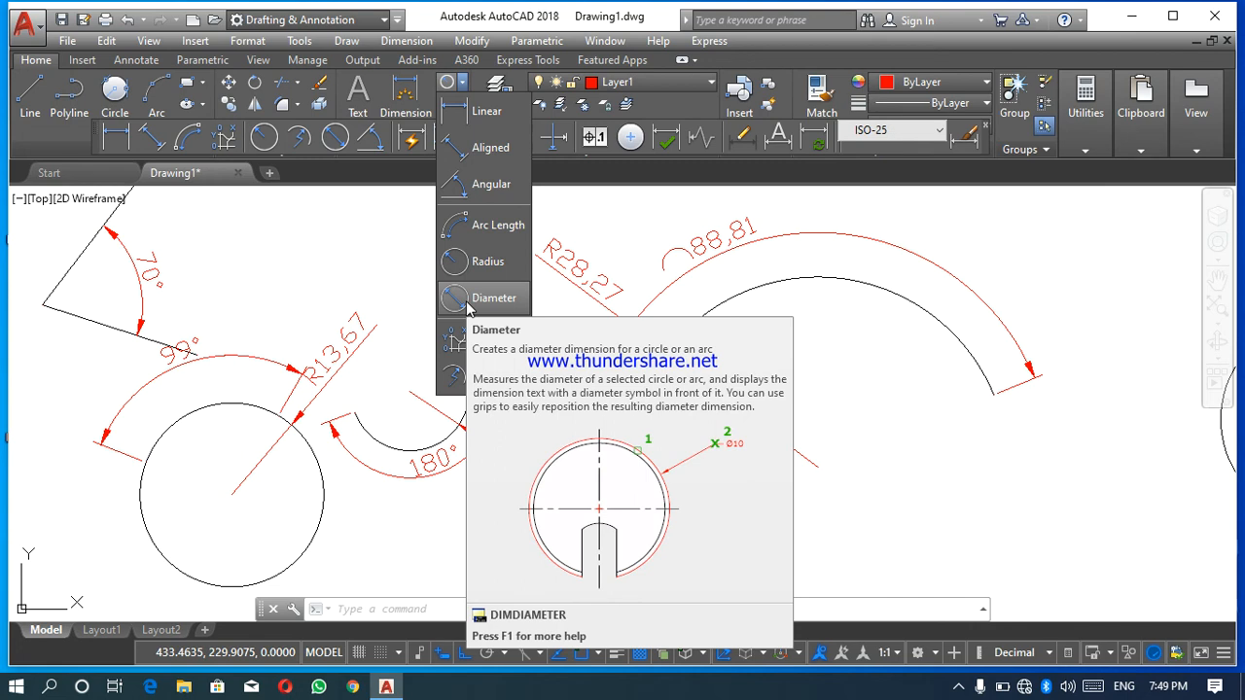
pyautogui.click(502, 610)
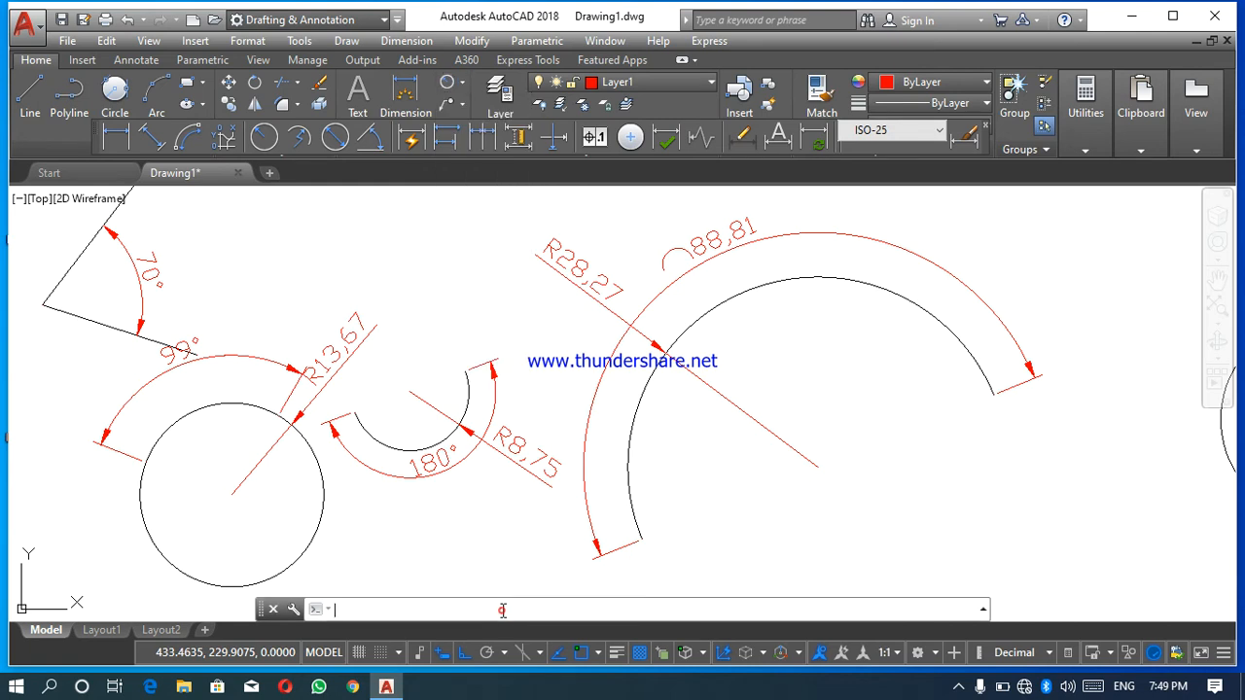
pyautogui.write('di')
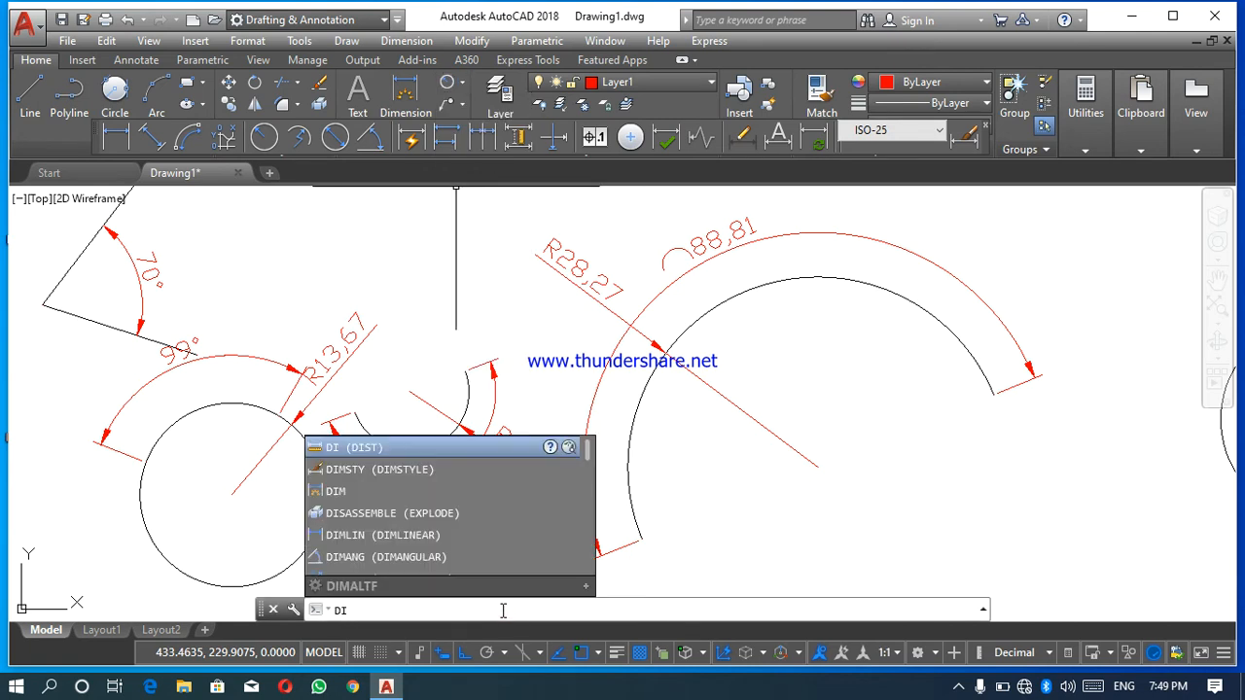
pyautogui.write('a')
pyautogui.press('Return')
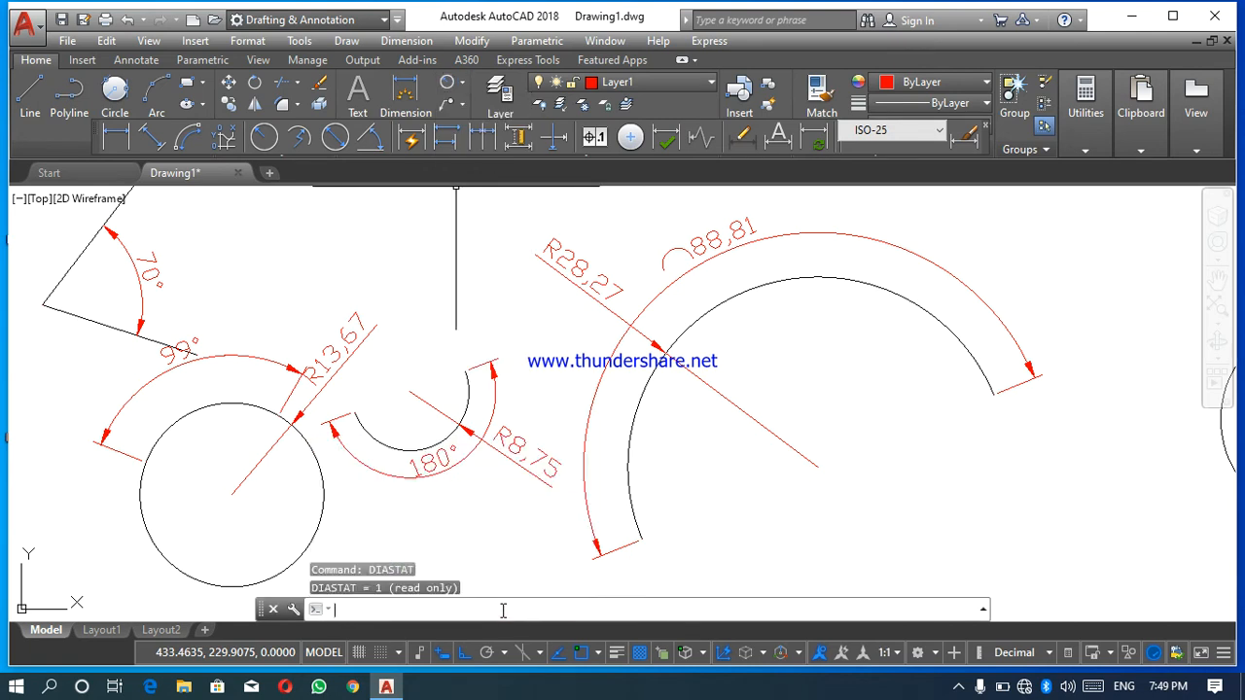
pyautogui.click(493, 530)
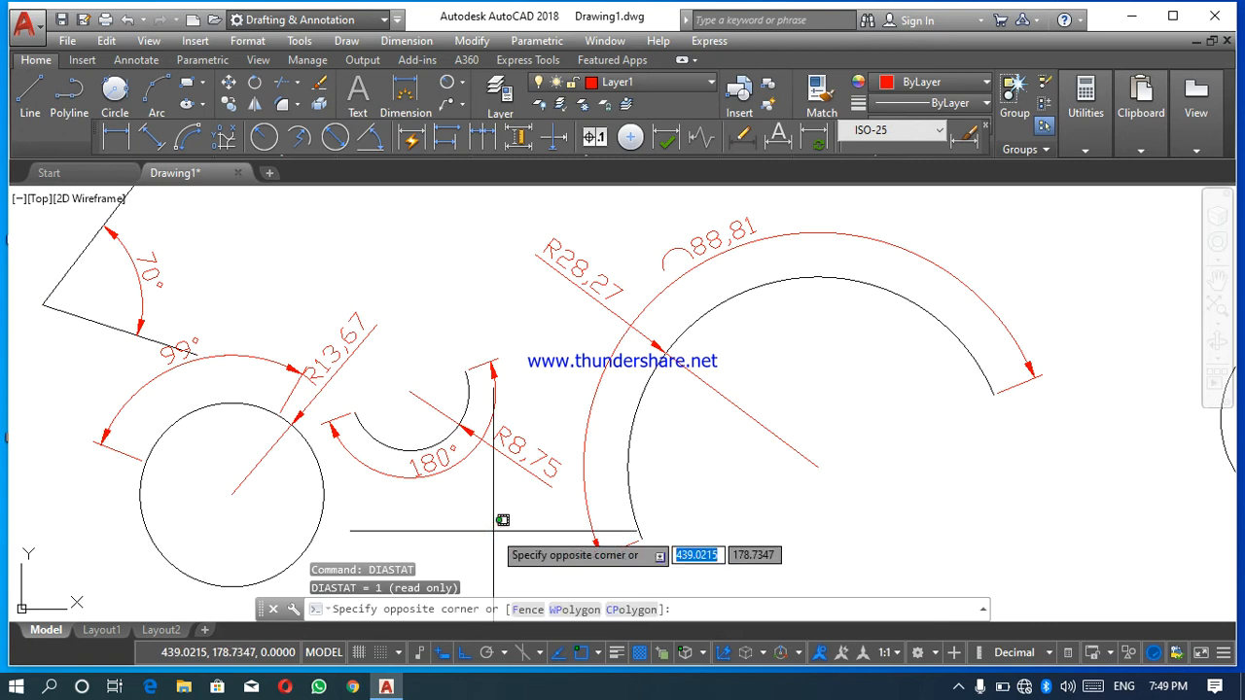
pyautogui.write('1')
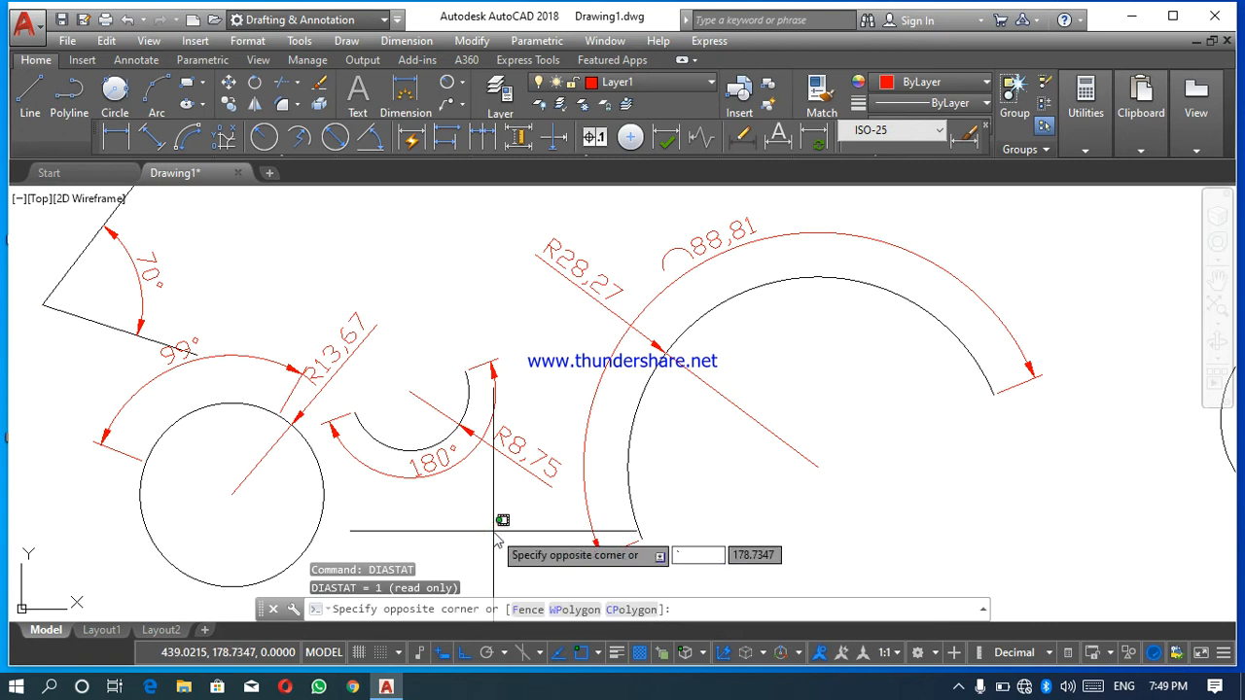
pyautogui.press('Escape')
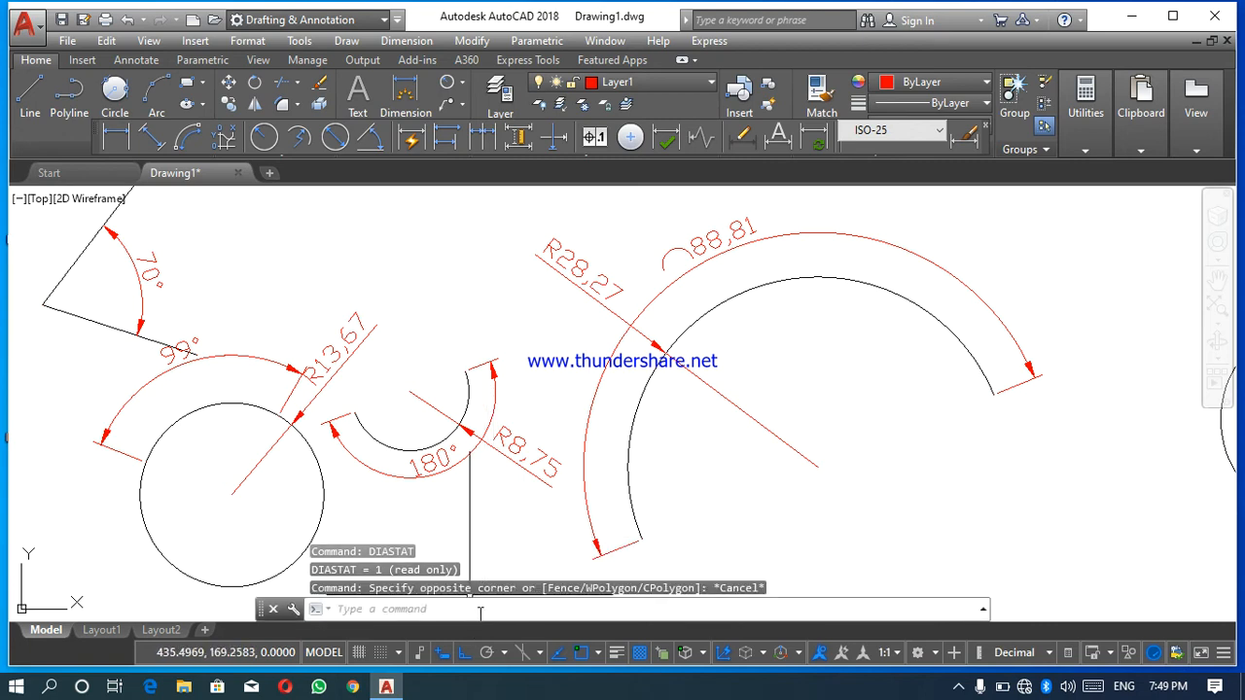
# Add a diameter dimension (DIMDIAMETER) to the large open arc, with its text outside above the arc's crest
pyautogui.write('dia')
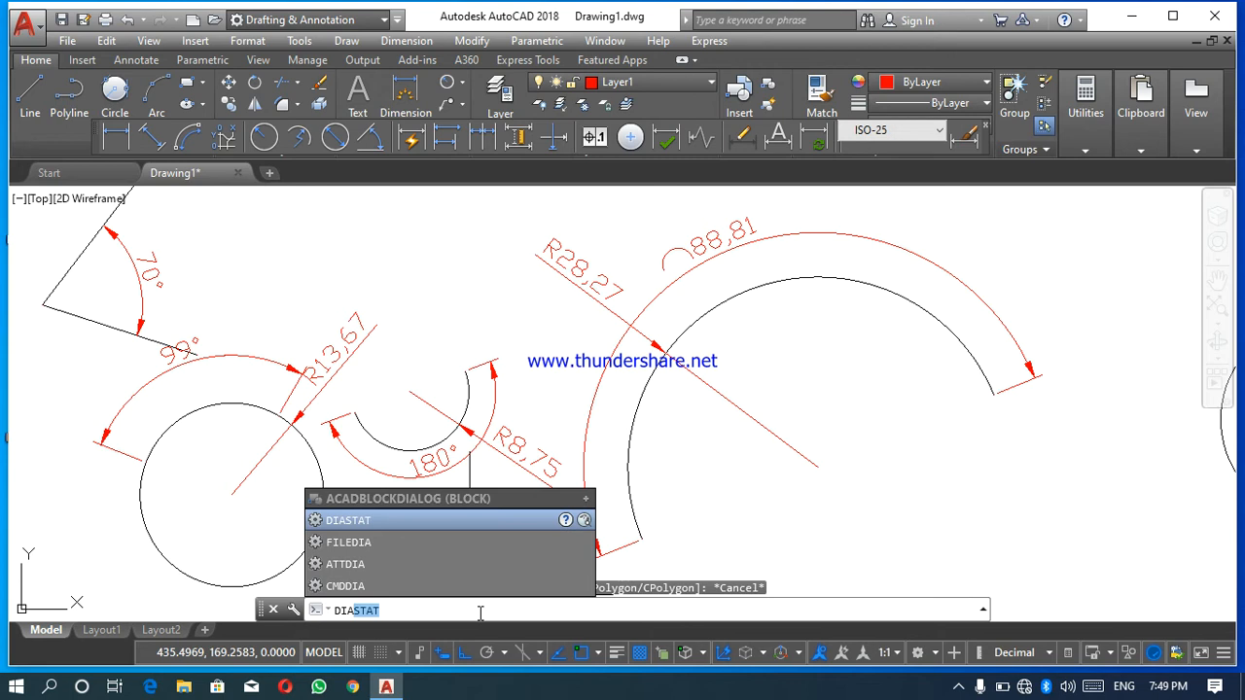
pyautogui.write('met')
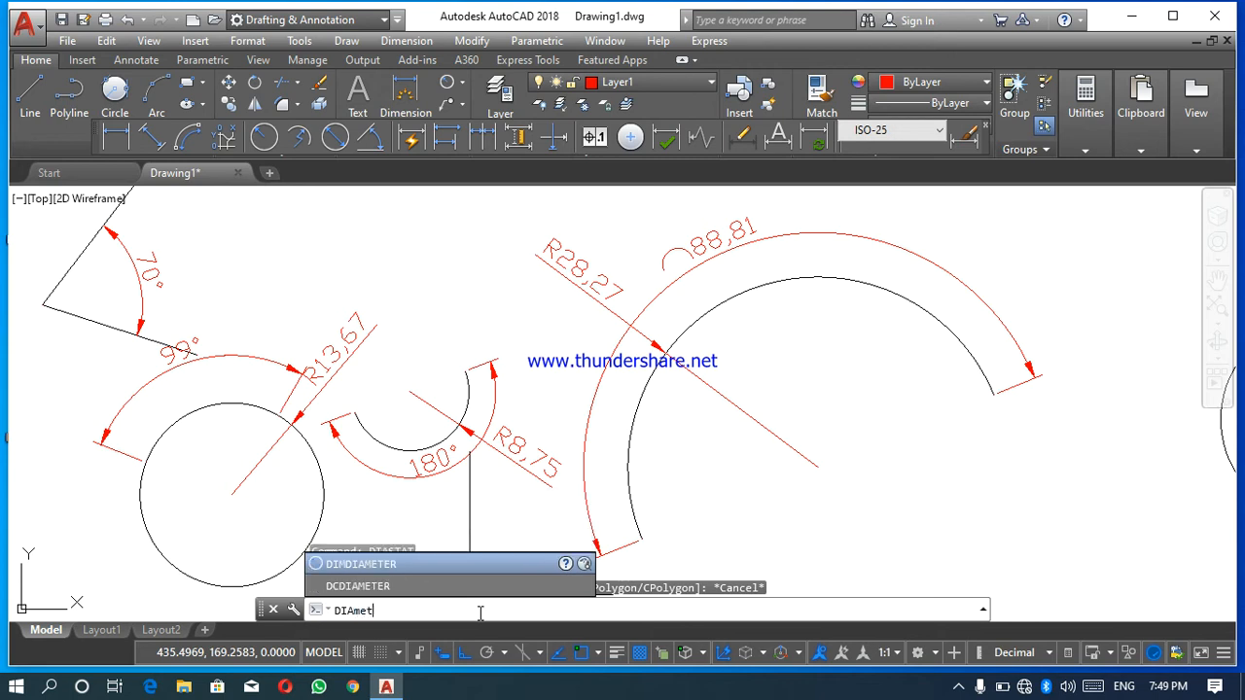
pyautogui.click(455, 565)
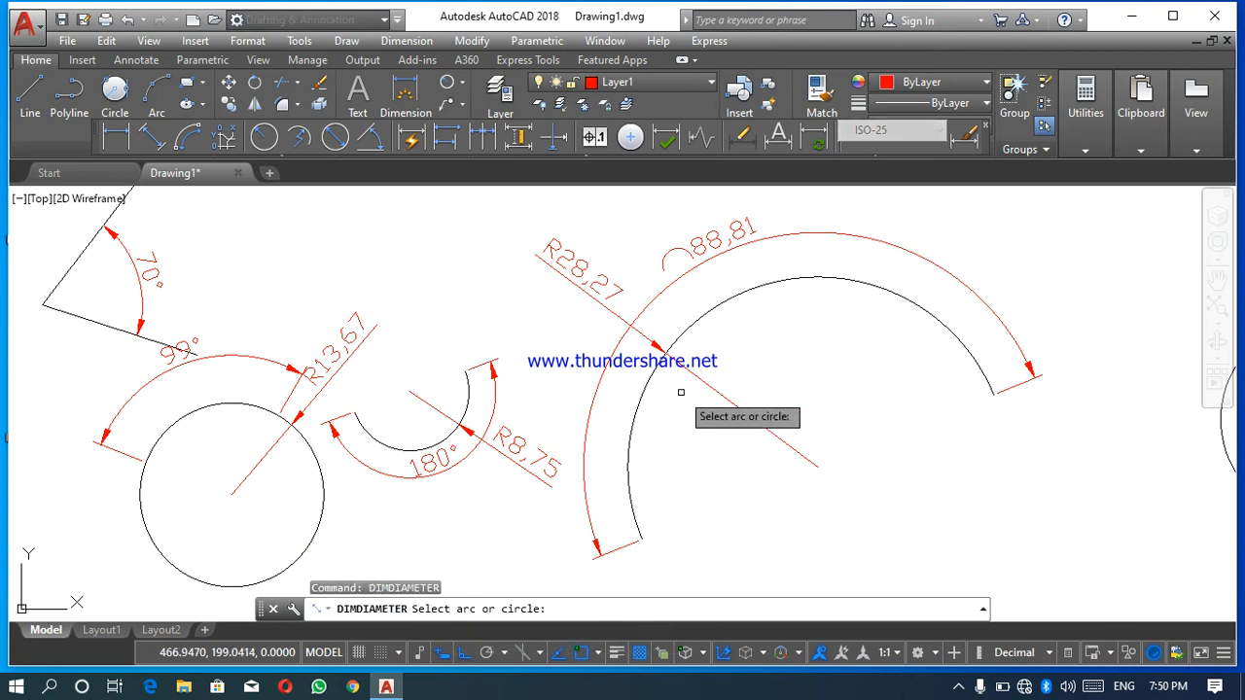
pyautogui.click(765, 283)
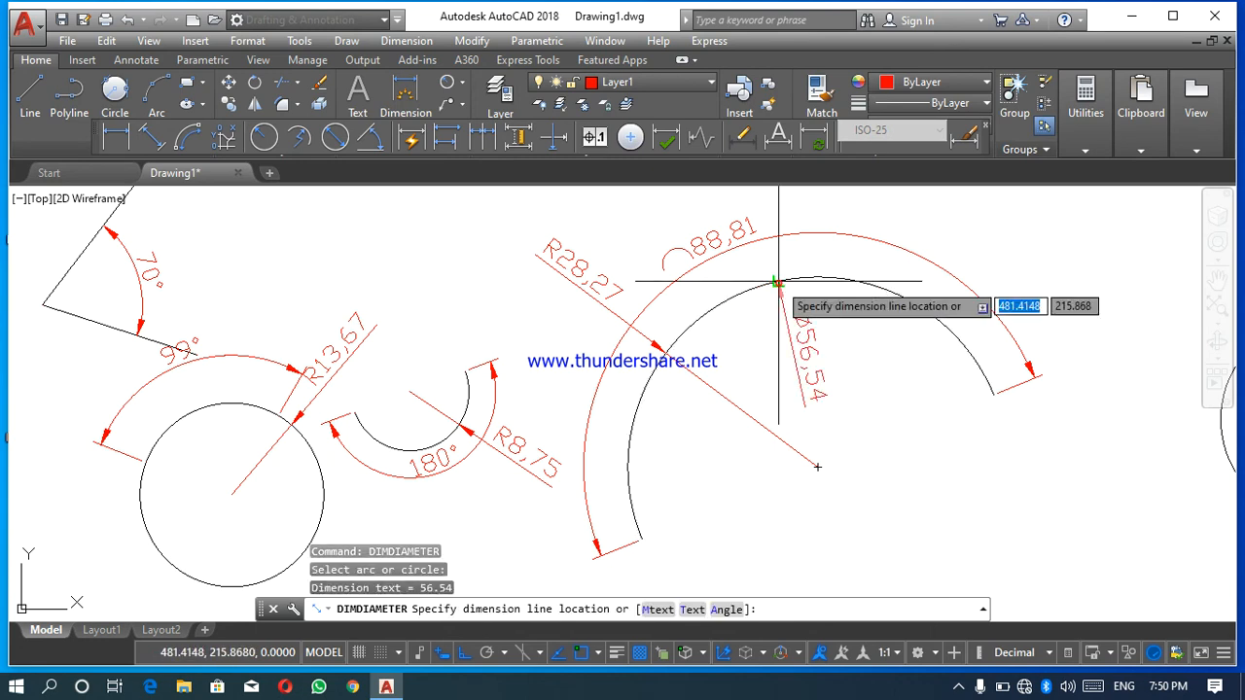
pyautogui.click(856, 239)
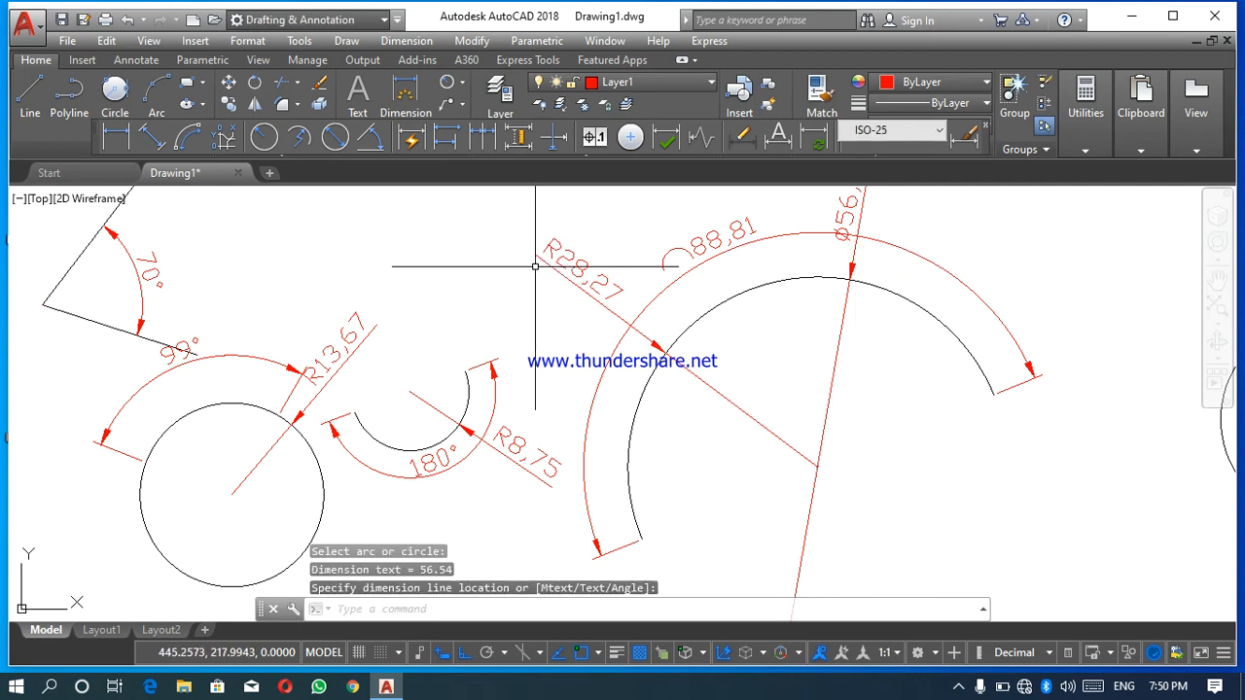
# Add a diameter dimension to the small open arc, with its text outside to the arc's right
pyautogui.press('Return')
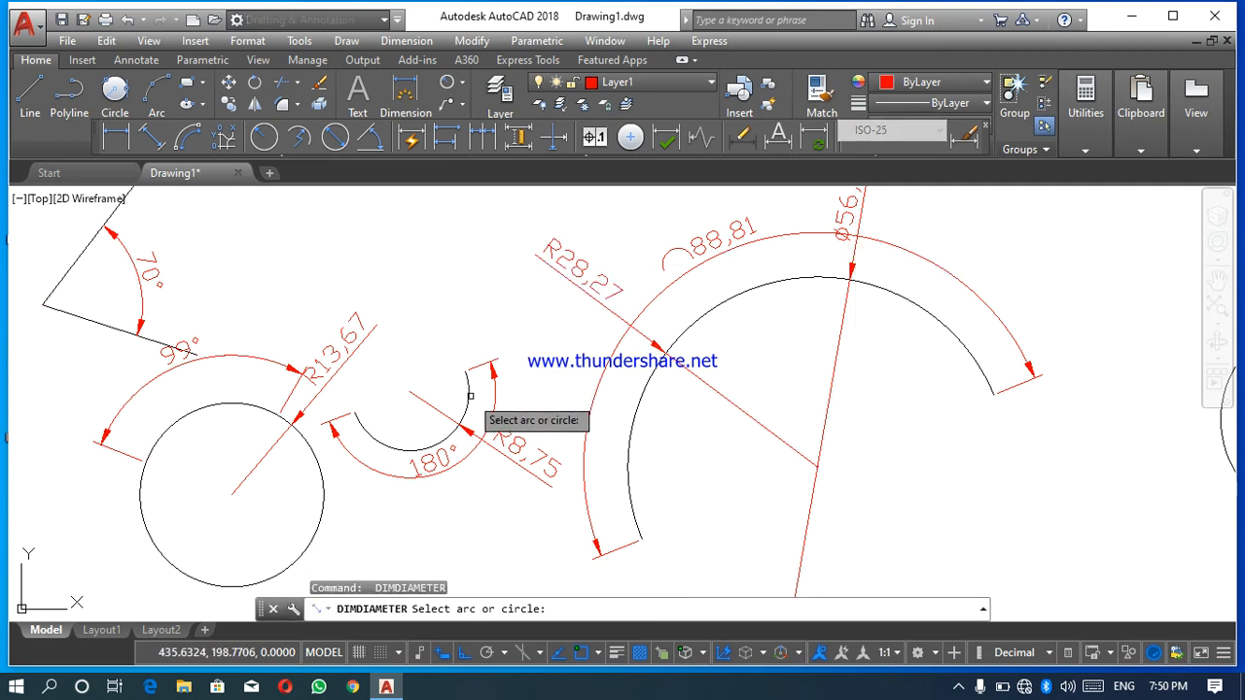
pyautogui.click(469, 396)
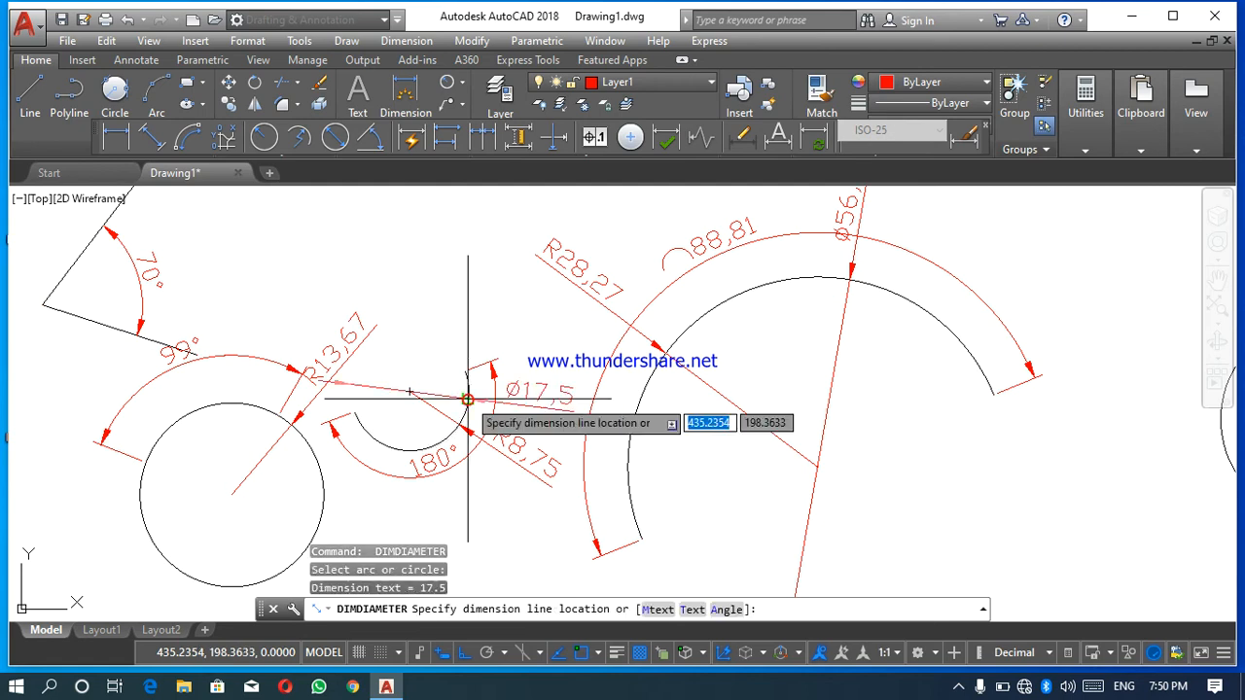
pyautogui.click(516, 390)
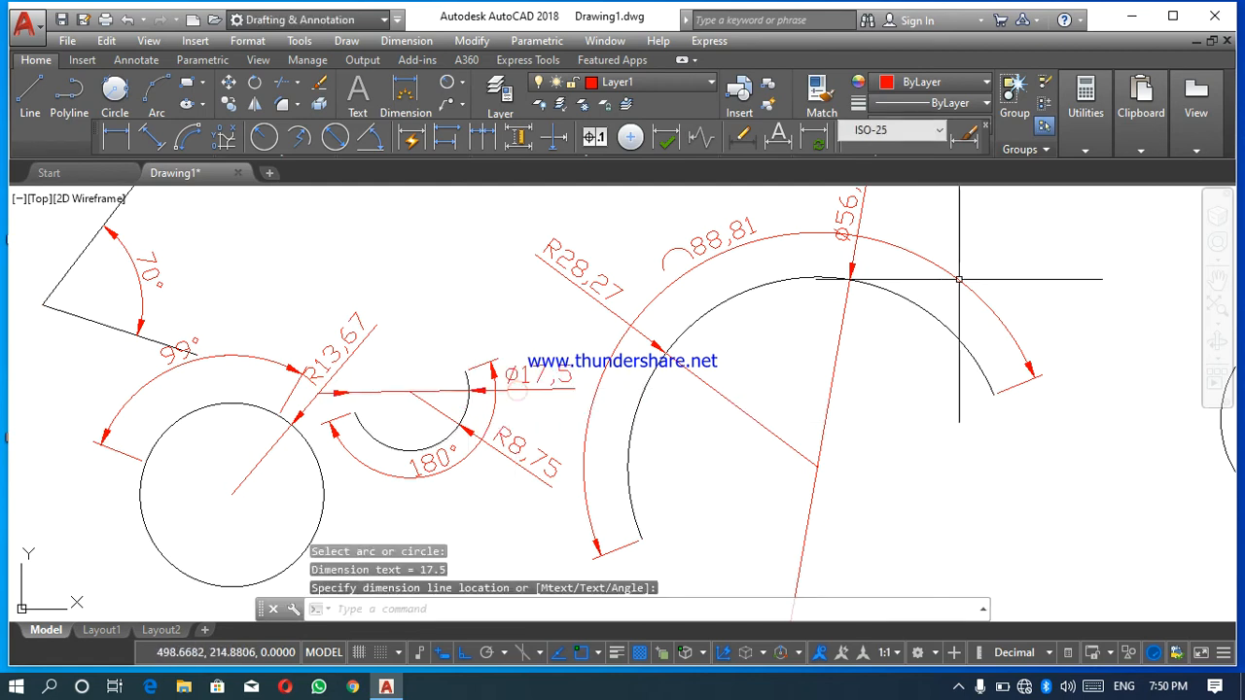
# Add a diameter dimension to the undimensioned circle right of the large arc, with its text outside the circle's upper right
pyautogui.click(1218, 282)
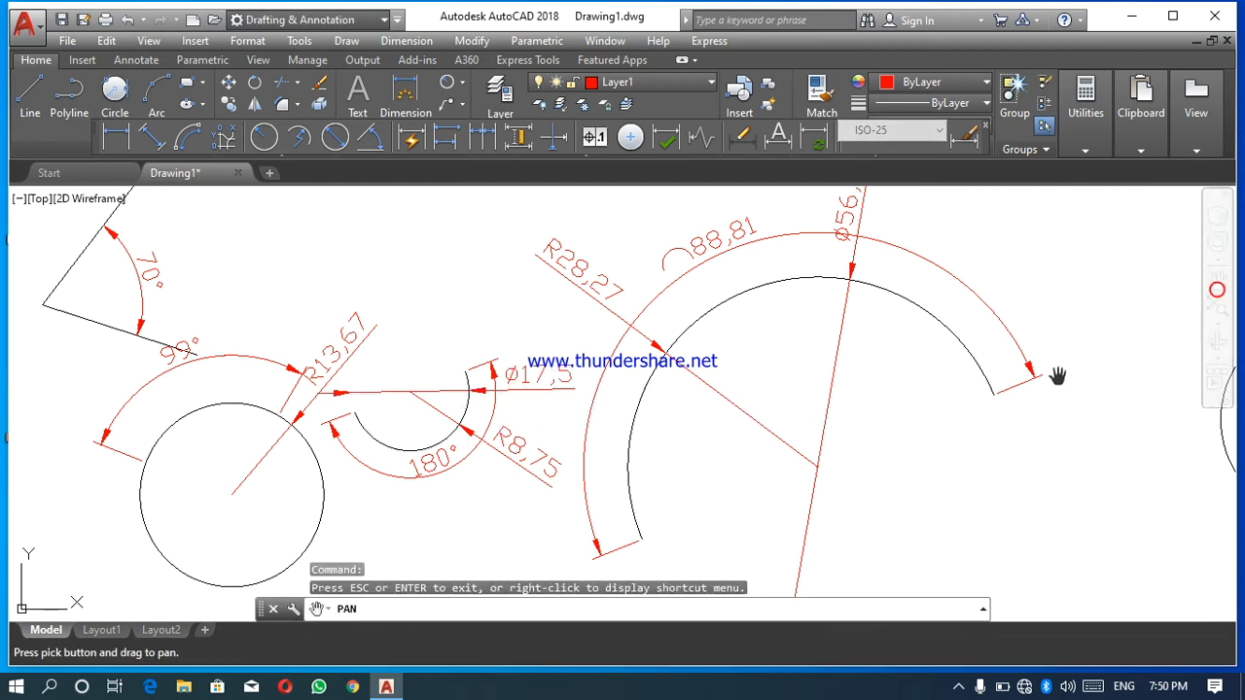
pyautogui.moveTo(1049, 390); pyautogui.dragTo(616, 449)
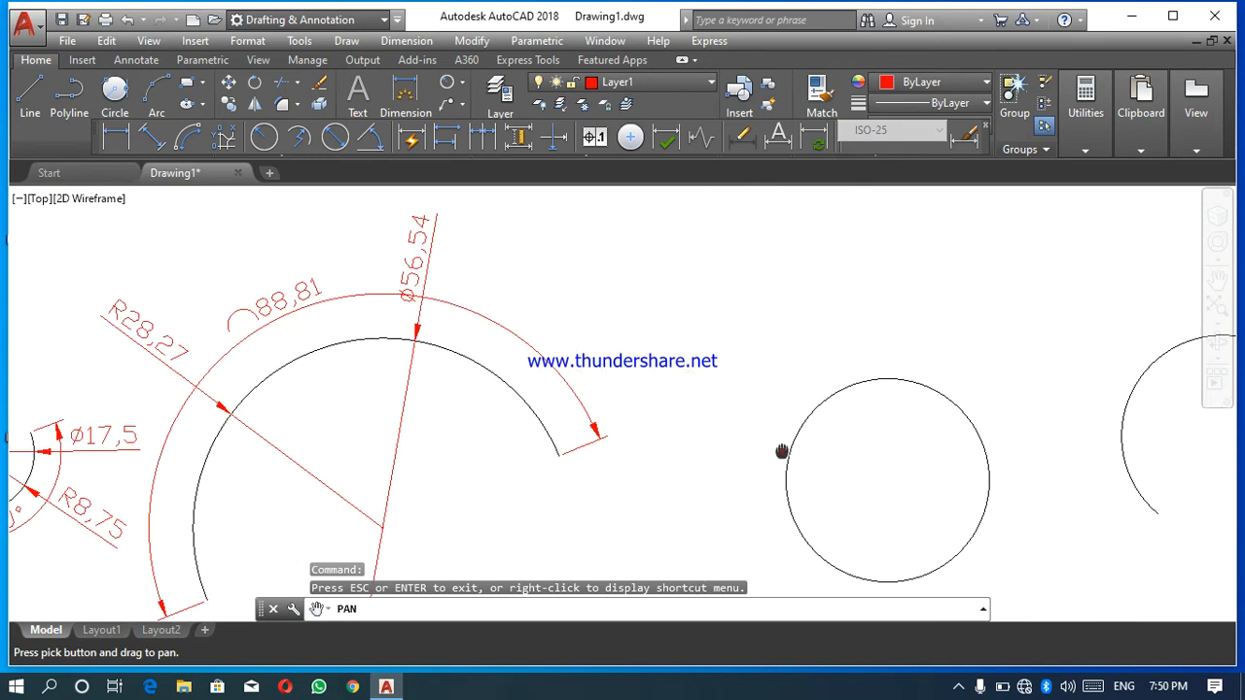
pyautogui.moveTo(781, 451); pyautogui.dragTo(512, 445)
pyautogui.moveTo(617, 442); pyautogui.dragTo(585, 367)
pyautogui.press('Escape')
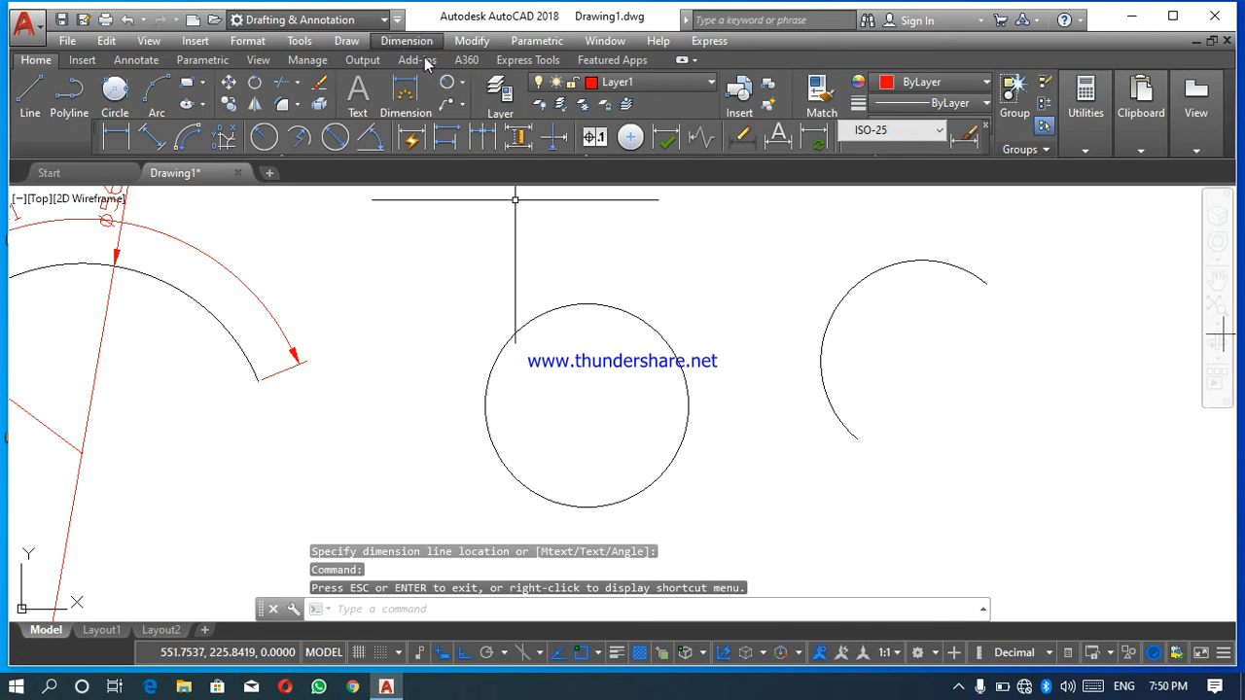
pyautogui.click(462, 83)
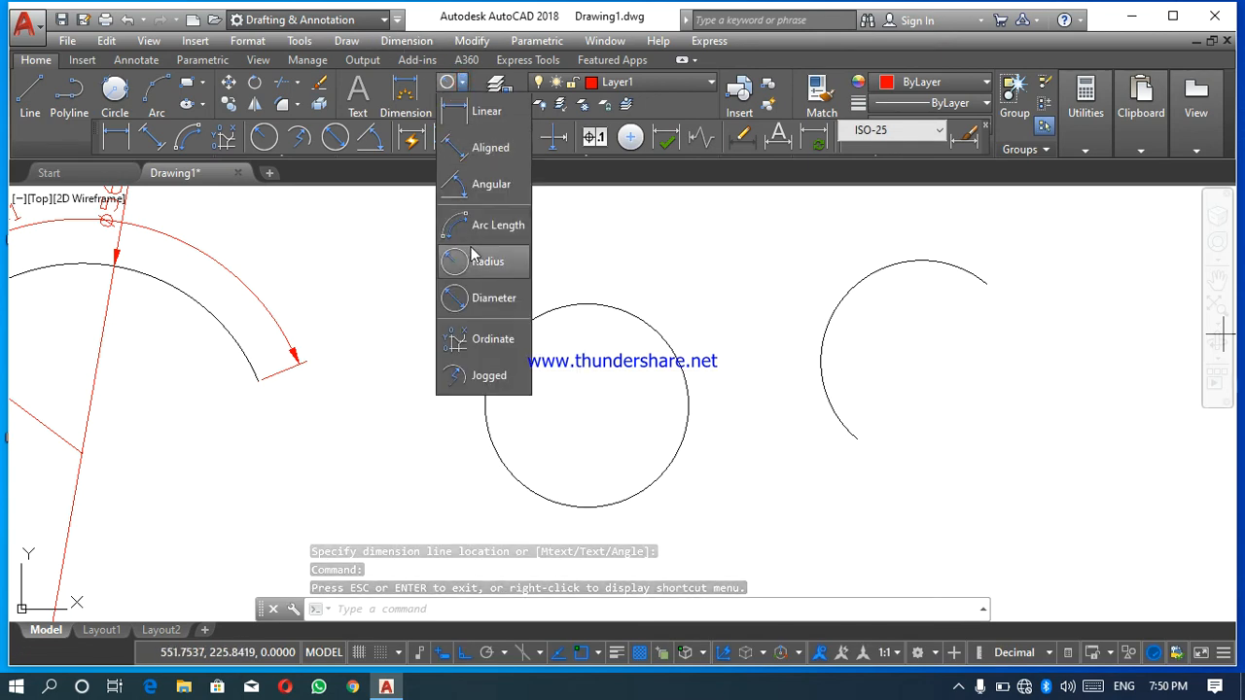
pyautogui.click(484, 299)
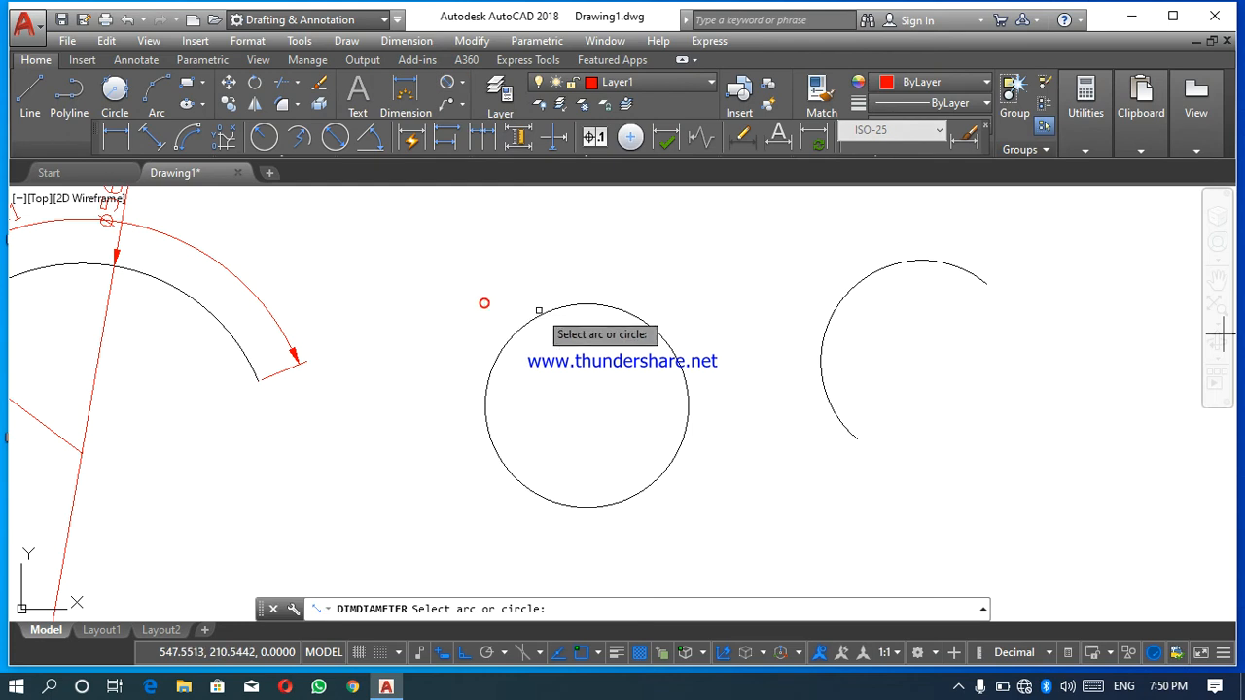
pyautogui.click(669, 333)
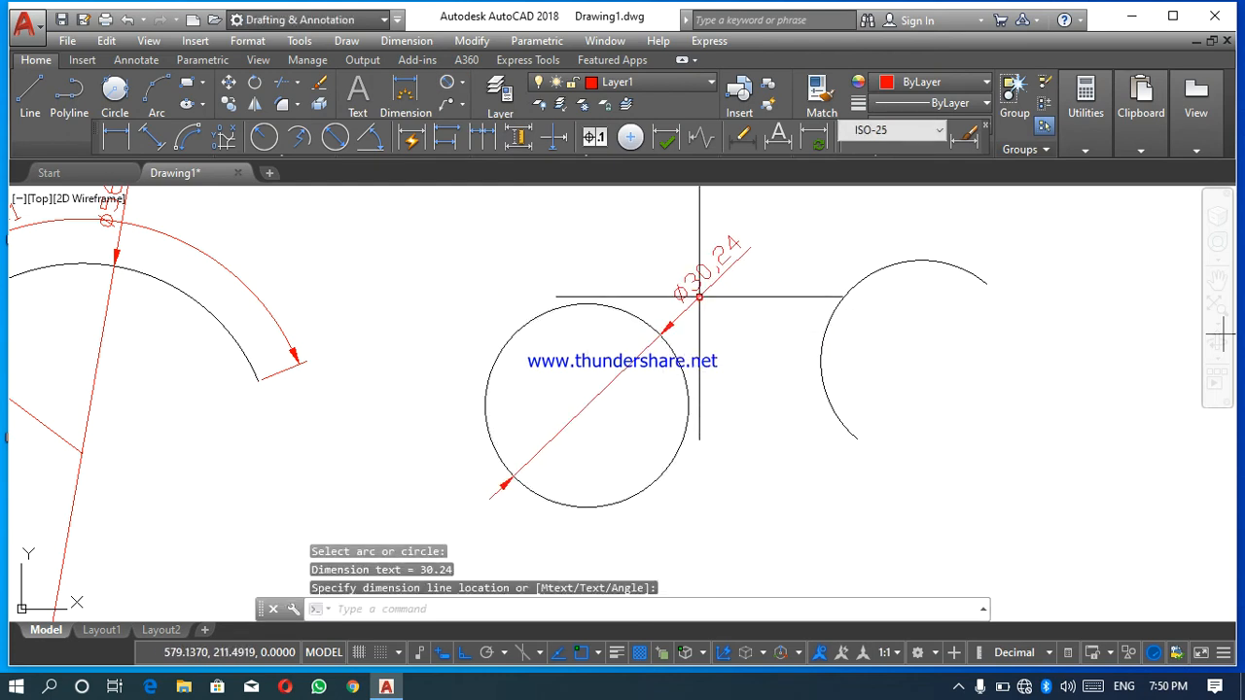
# Add a Y ordinate dimension (DOR) at the center of the circle right of the large arc, with its leader running horizontally right
pyautogui.click(463, 83)
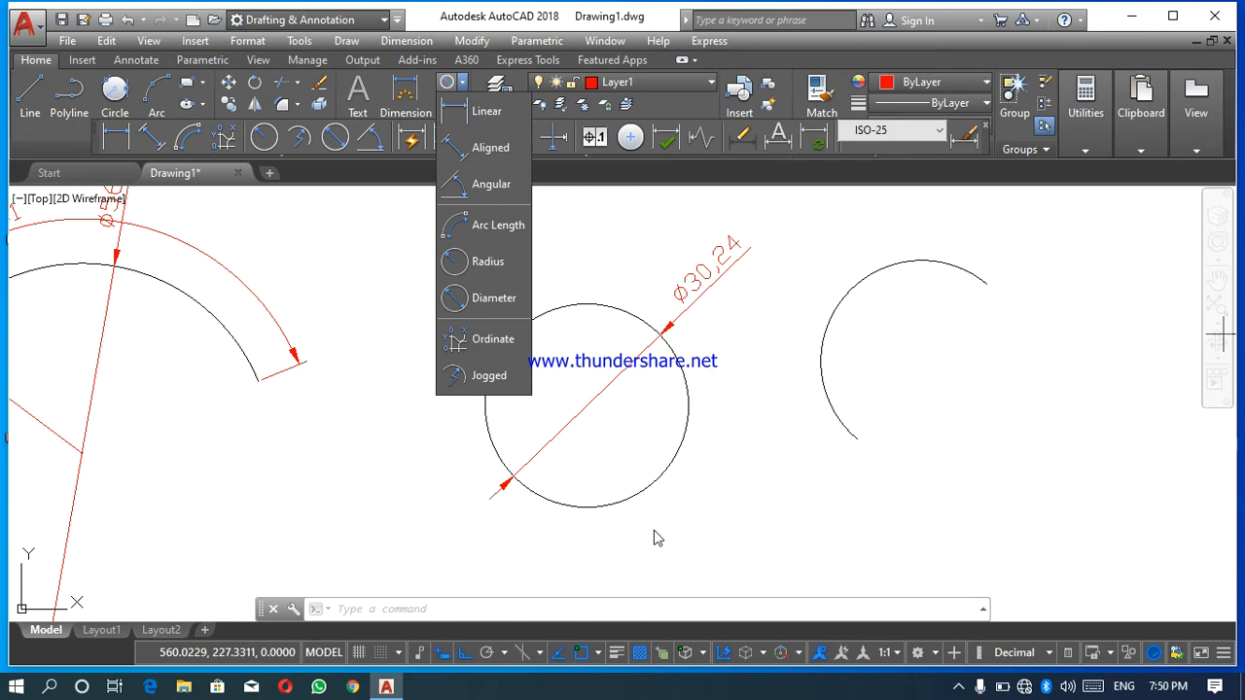
pyautogui.click(577, 609)
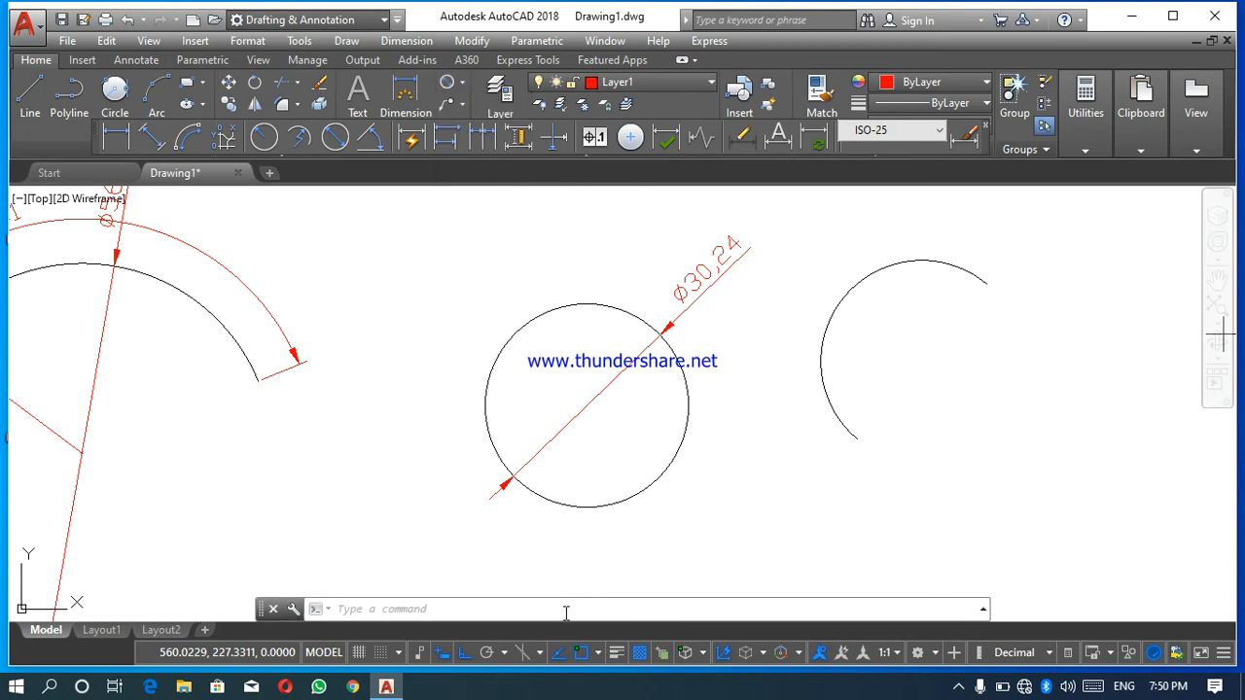
pyautogui.write('DOR')
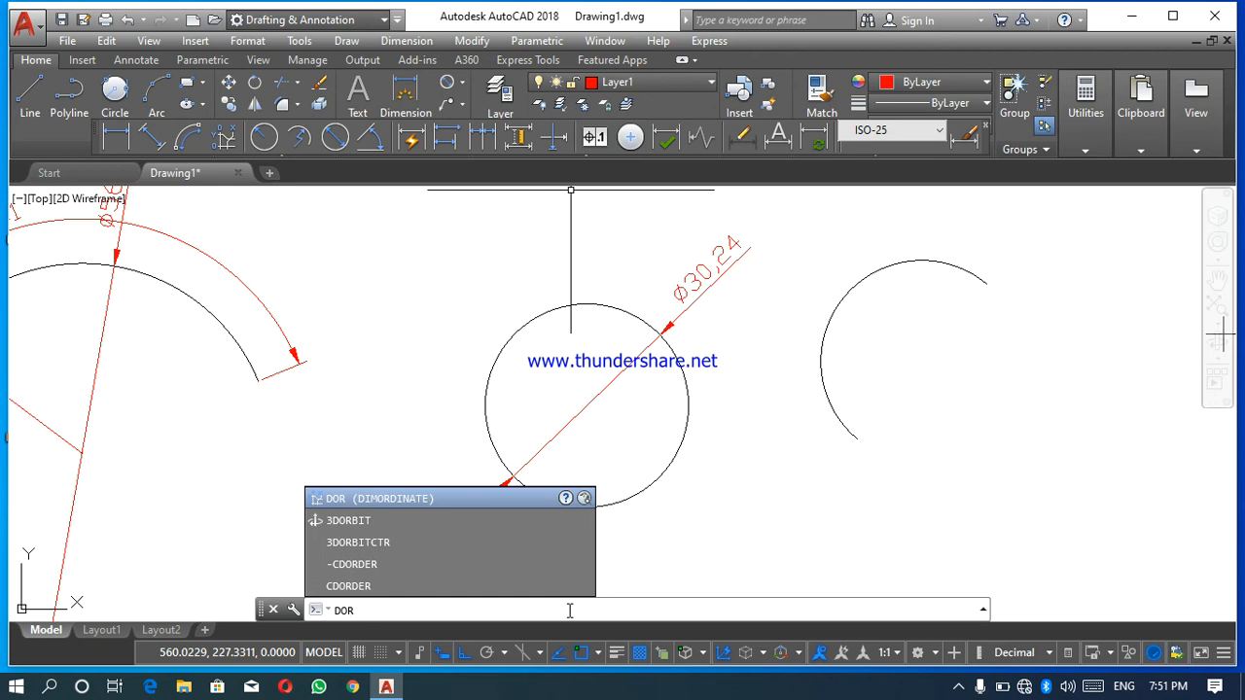
pyautogui.press('Return')
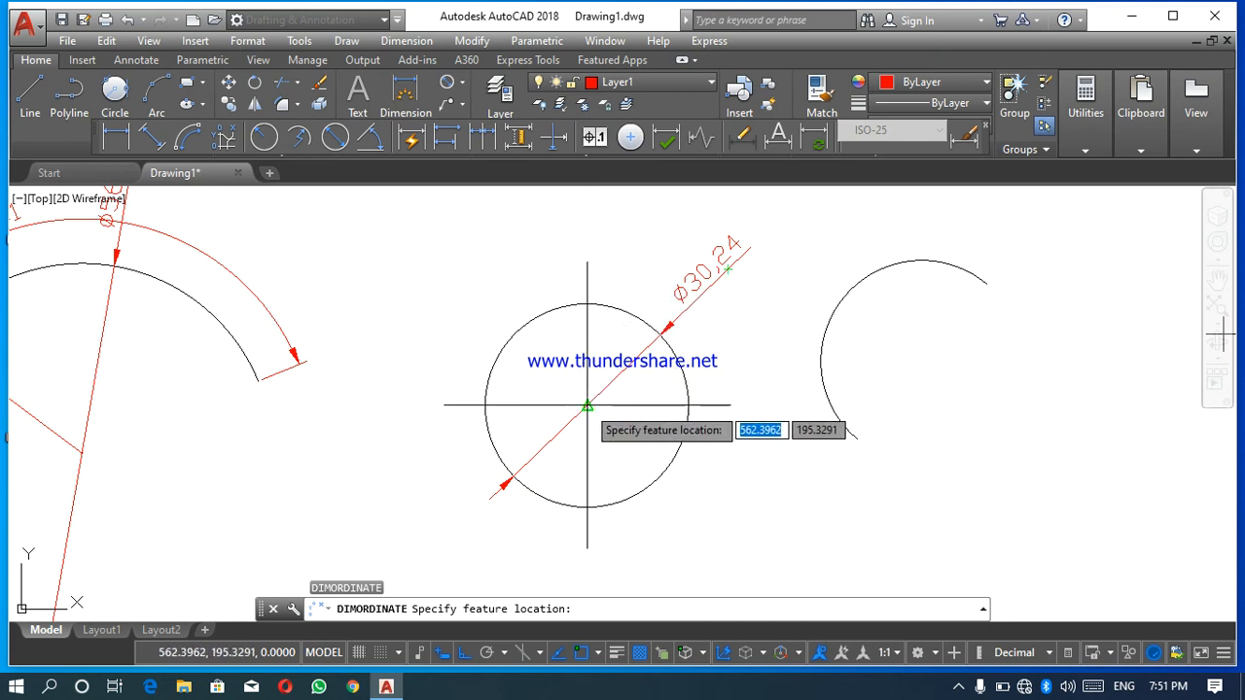
pyautogui.click(588, 404)
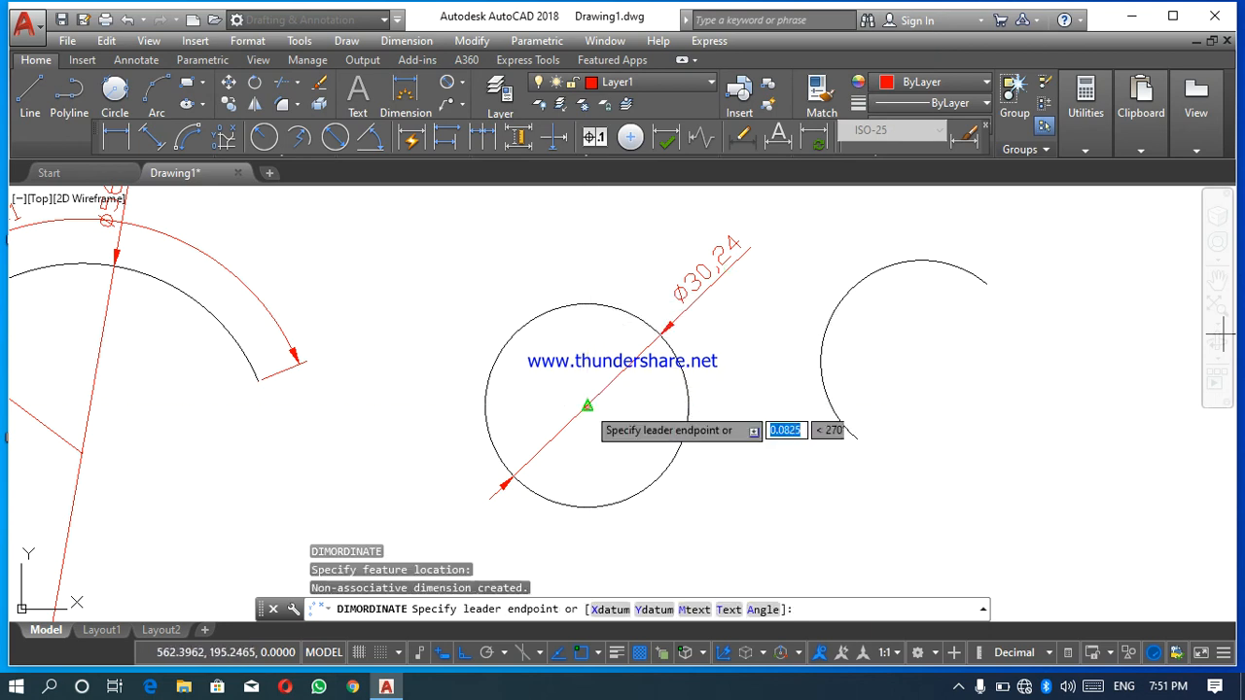
pyautogui.click(665, 406)
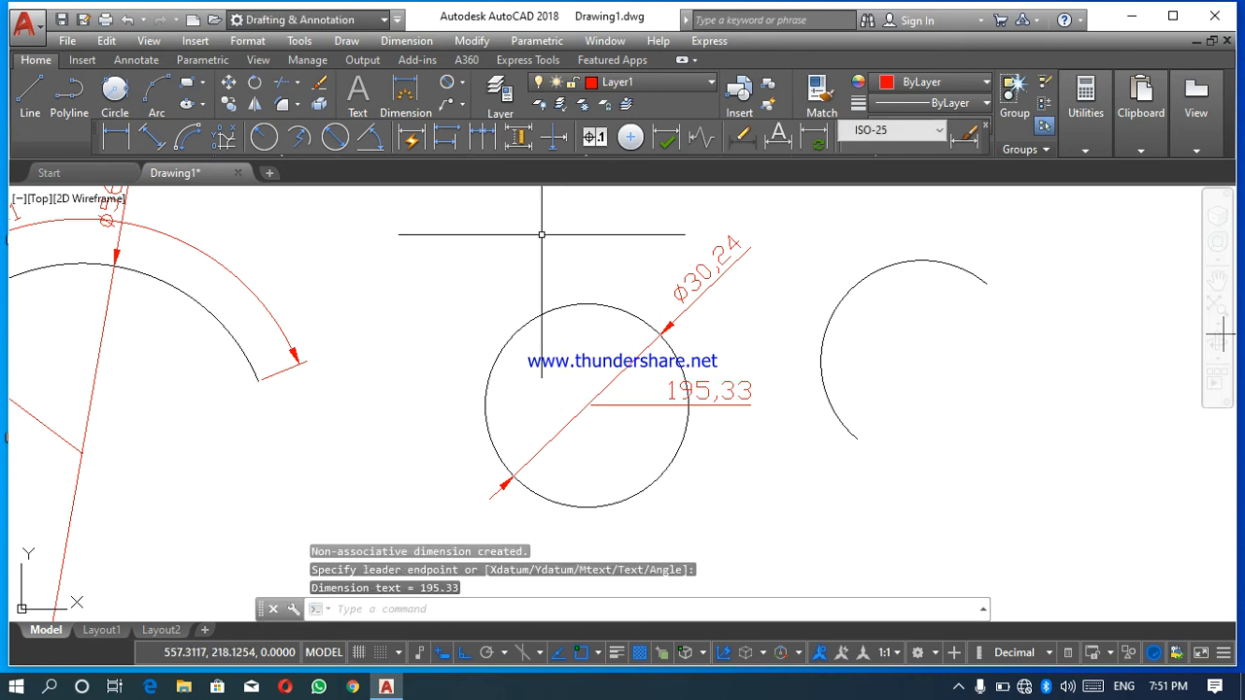
# Add an X ordinate dimension at the same circle's center, with its leader running vertically upward
pyautogui.click(463, 87)
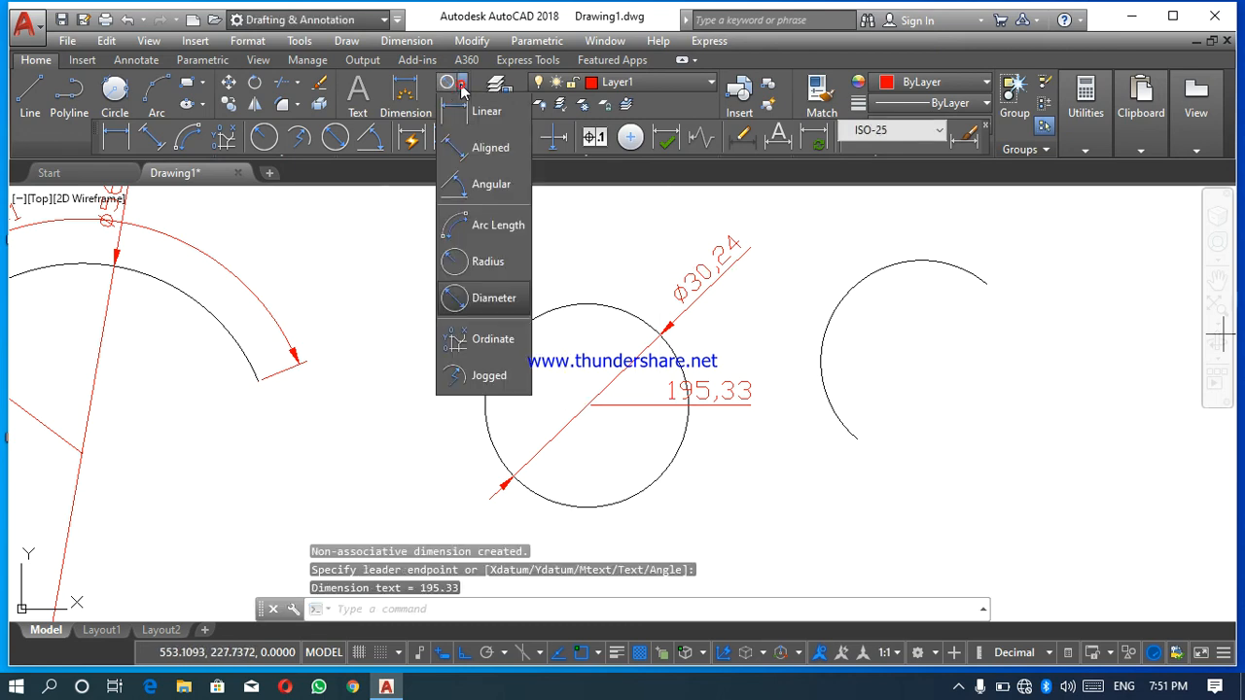
pyautogui.click(459, 335)
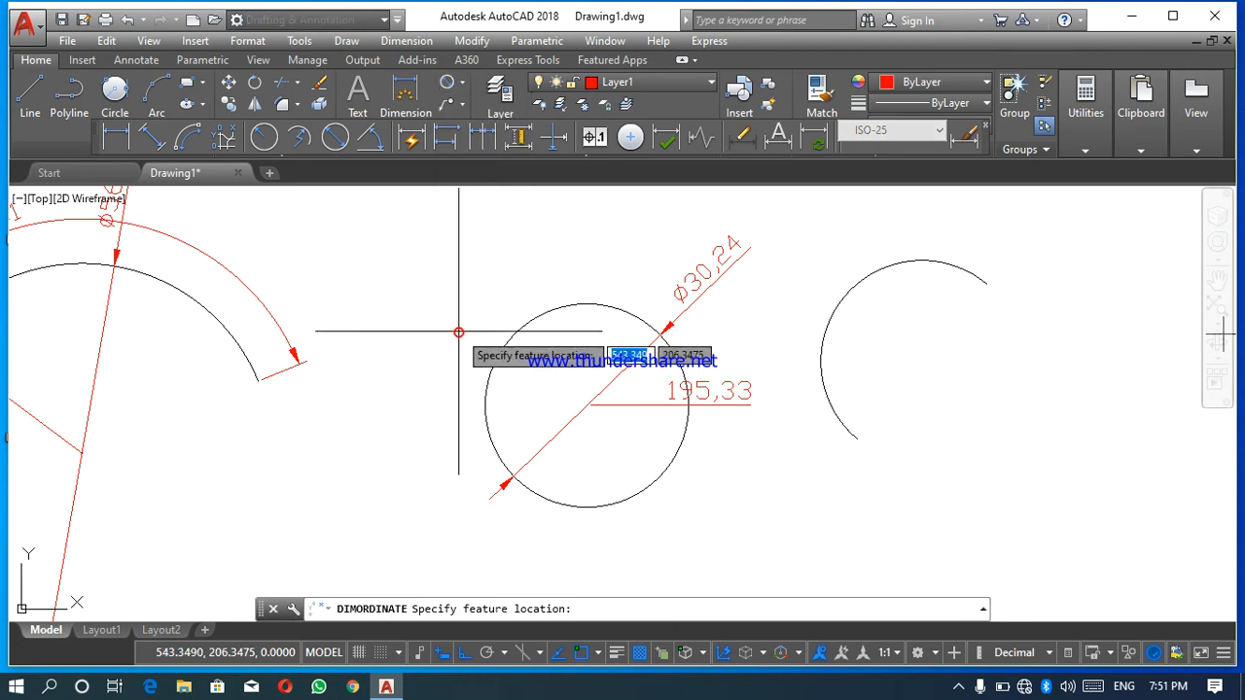
pyautogui.click(586, 405)
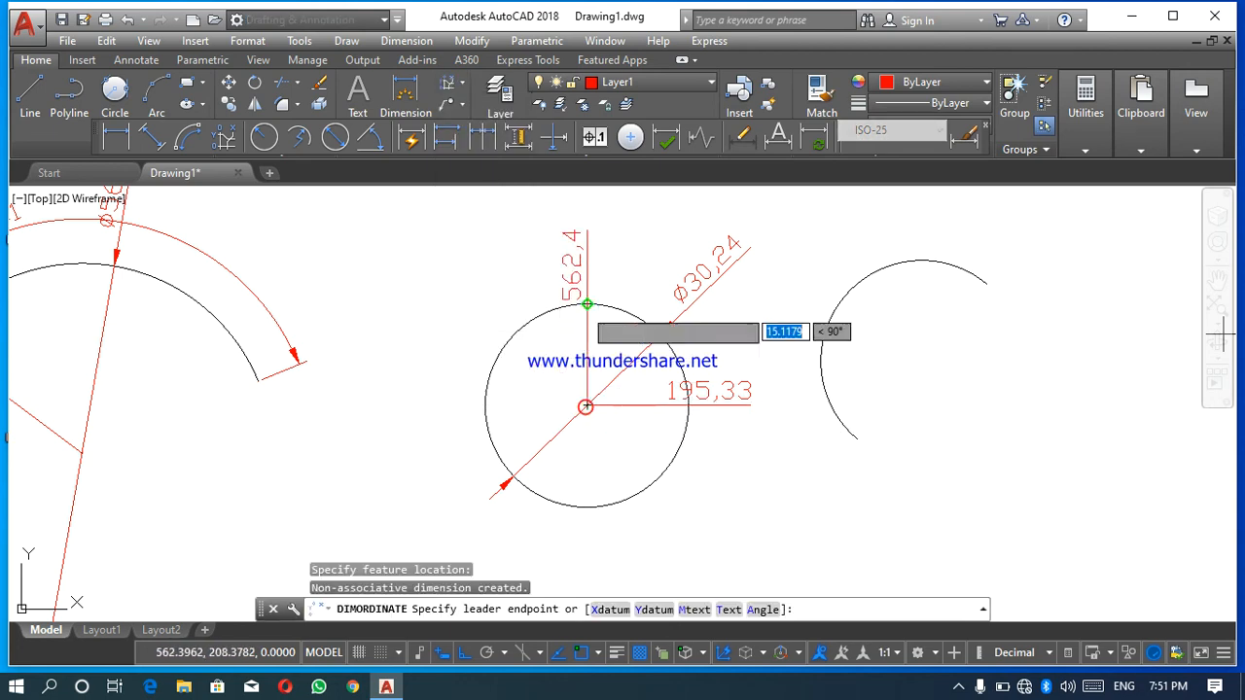
pyautogui.click(582, 317)
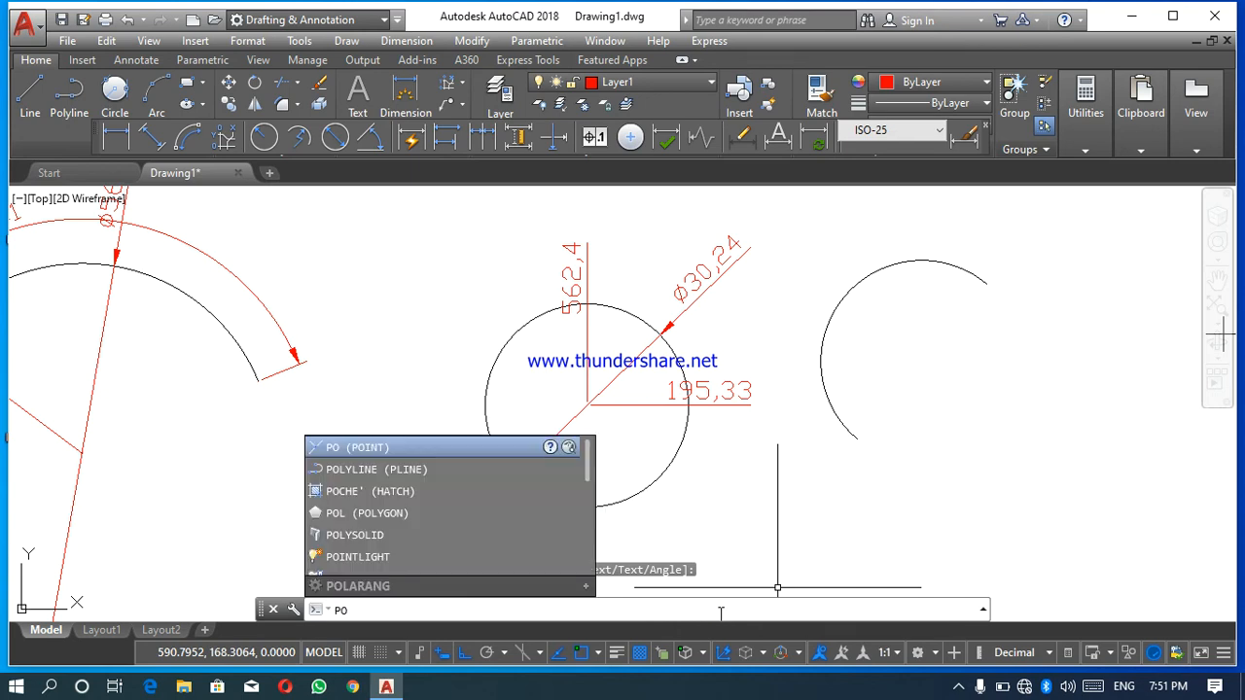
# Place a point inside the rightmost open arc and add a Y ordinate dimension to it, with its leader running horizontally right
pyautogui.press('Return')
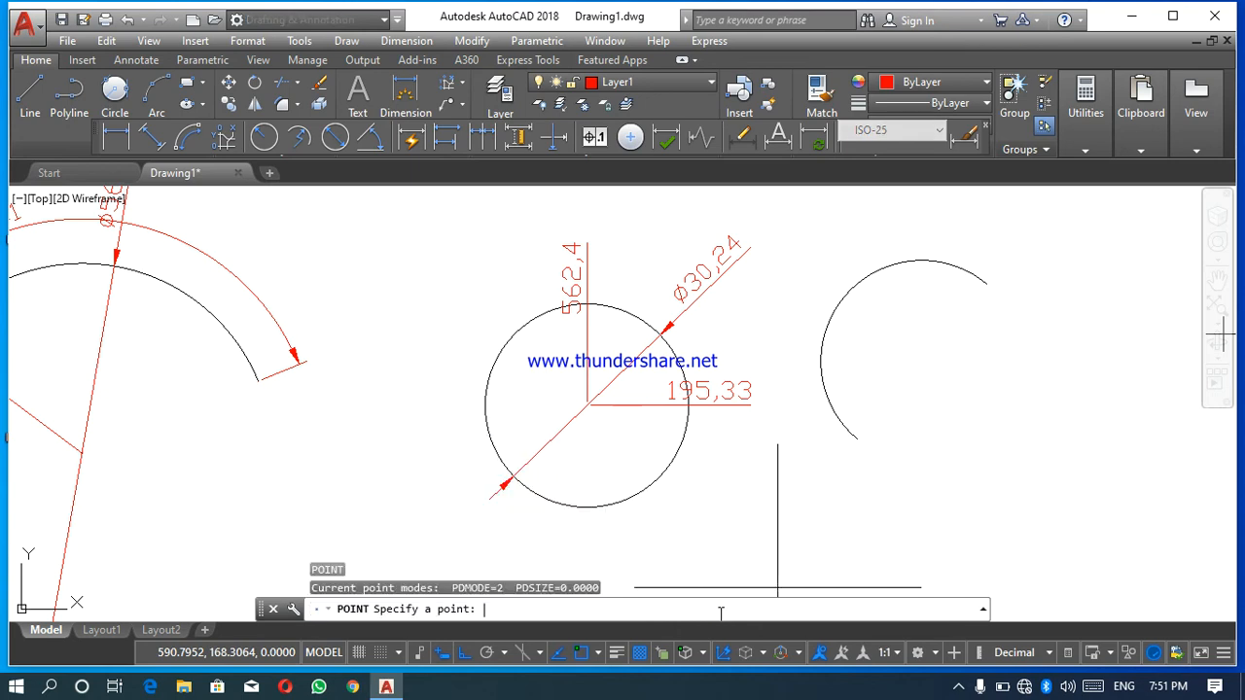
pyautogui.click(946, 381)
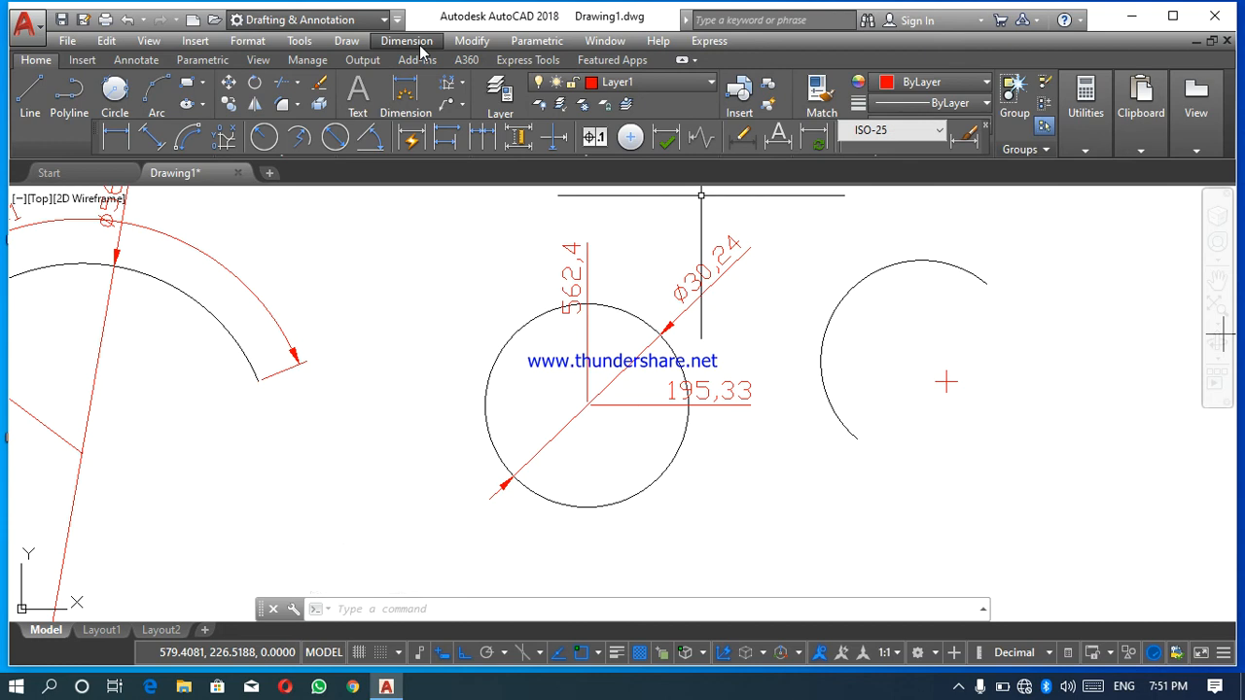
pyautogui.click(450, 83)
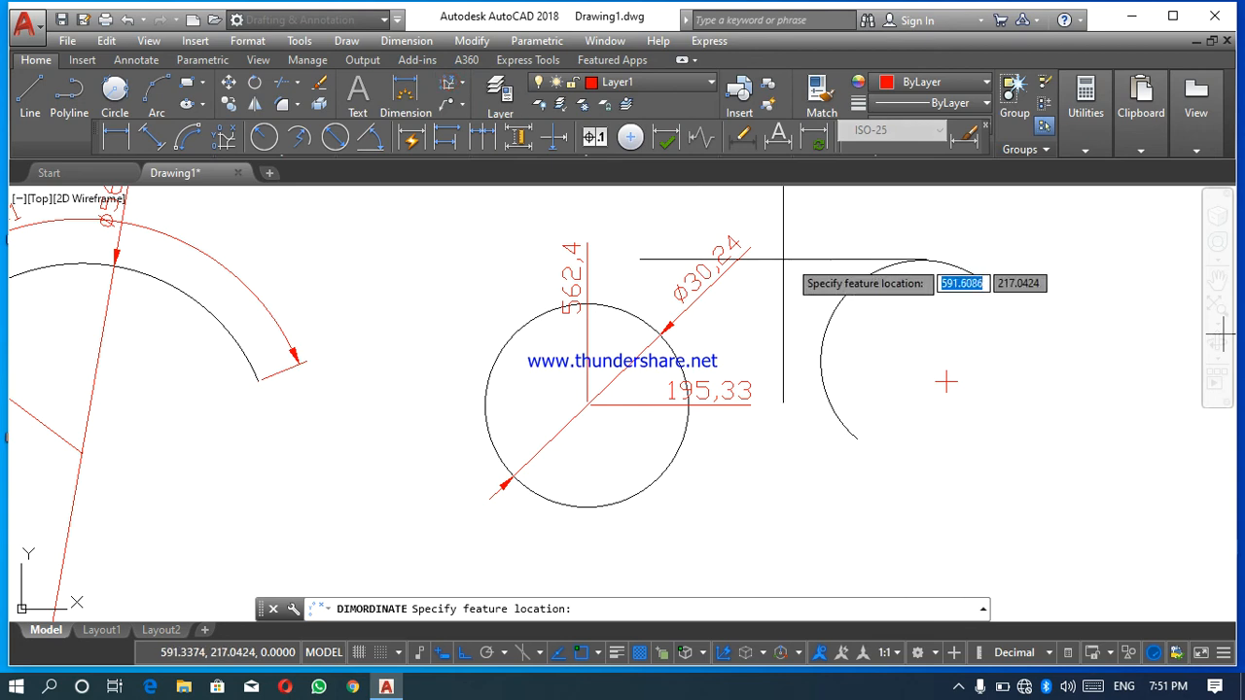
pyautogui.click(947, 381)
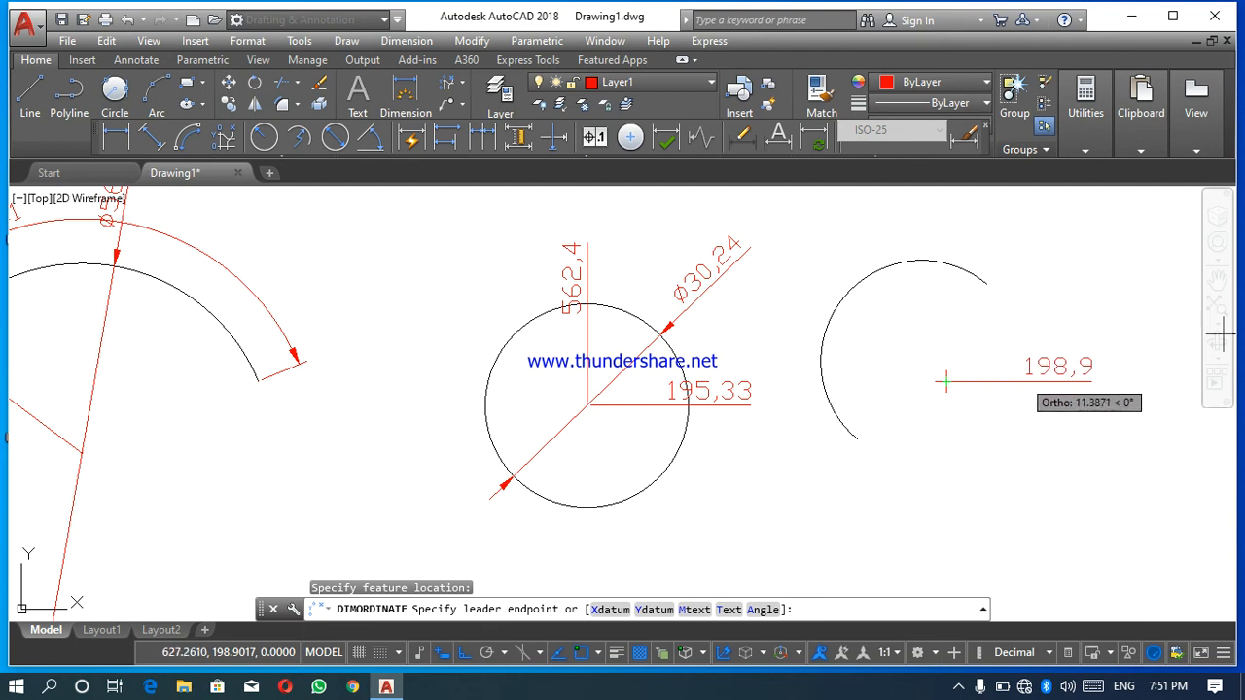
pyautogui.click(1018, 382)
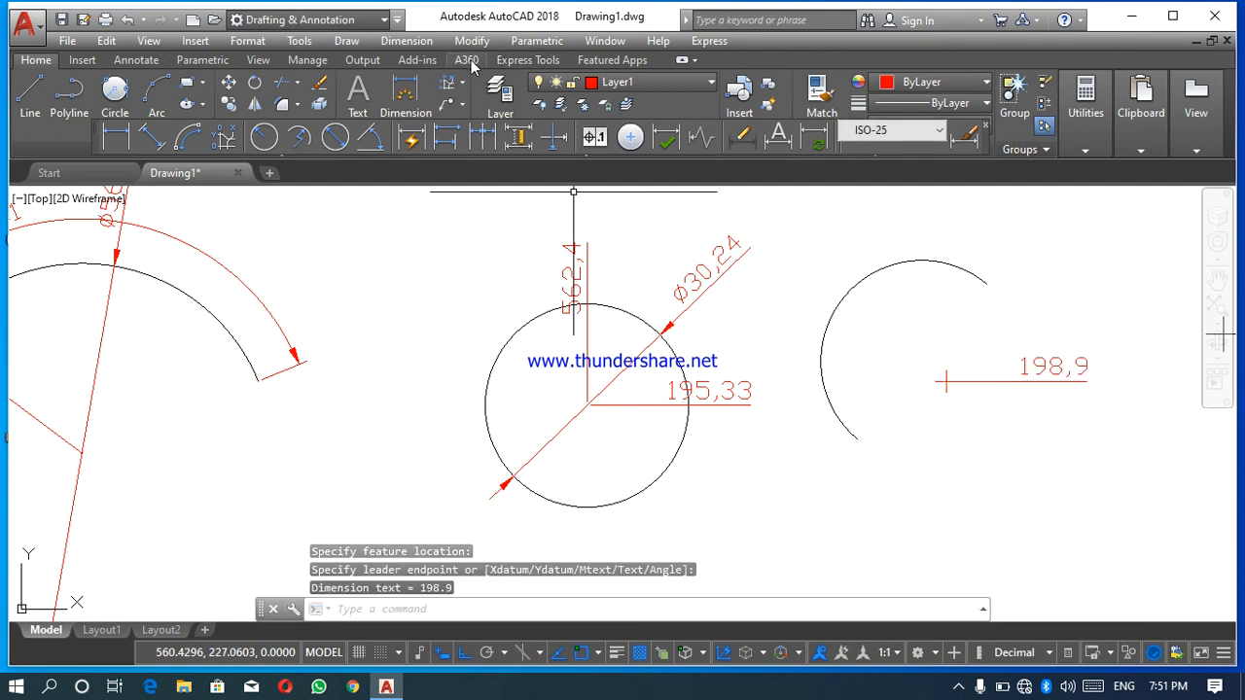
# Add an X ordinate dimension to the same point inside the open arc, with its leader running vertically upward
pyautogui.press('Return')
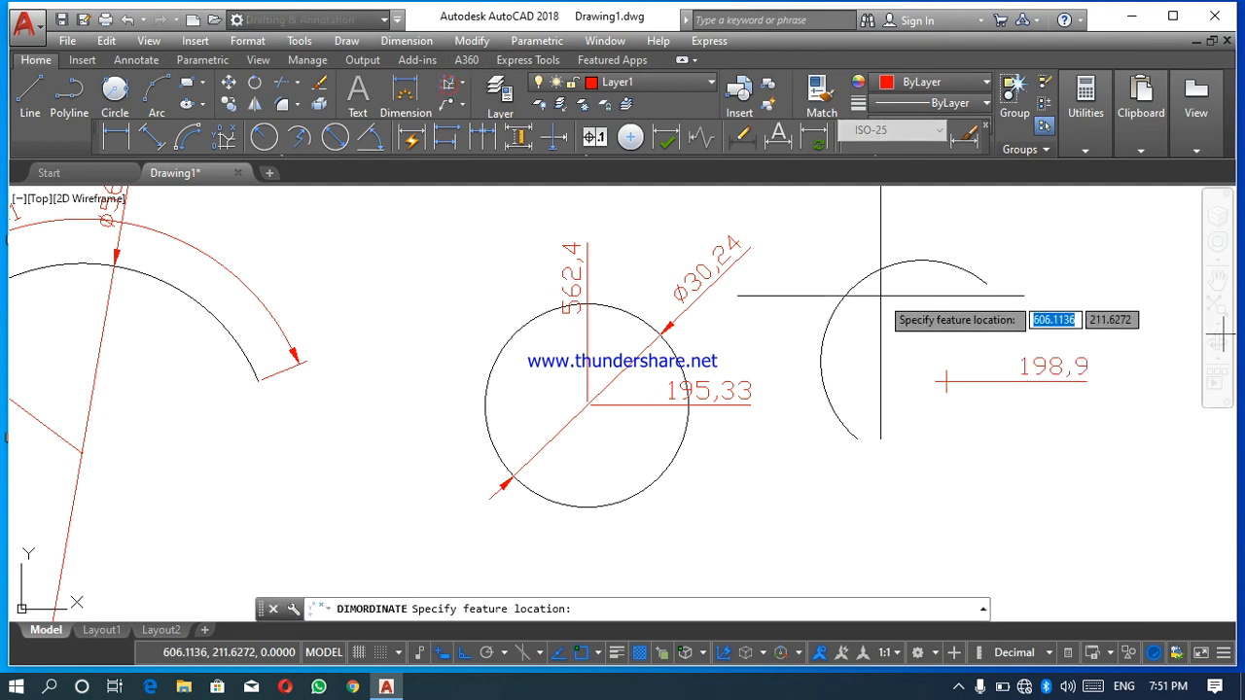
pyautogui.click(946, 381)
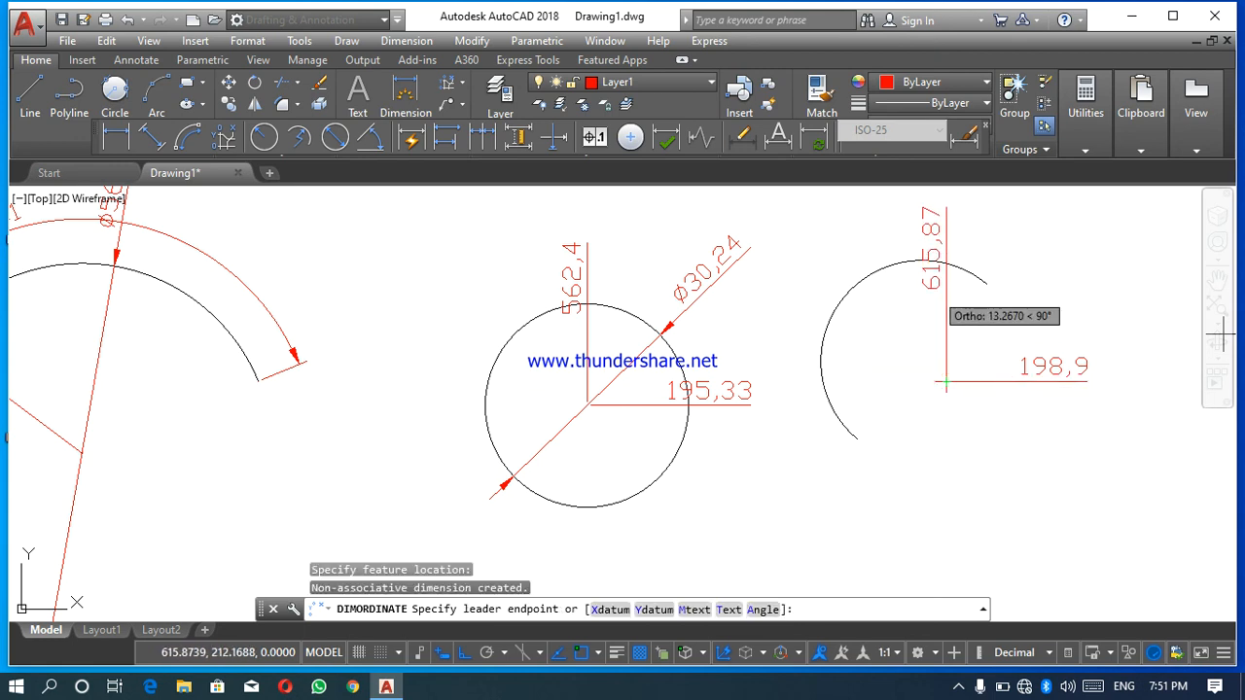
pyautogui.click(934, 311)
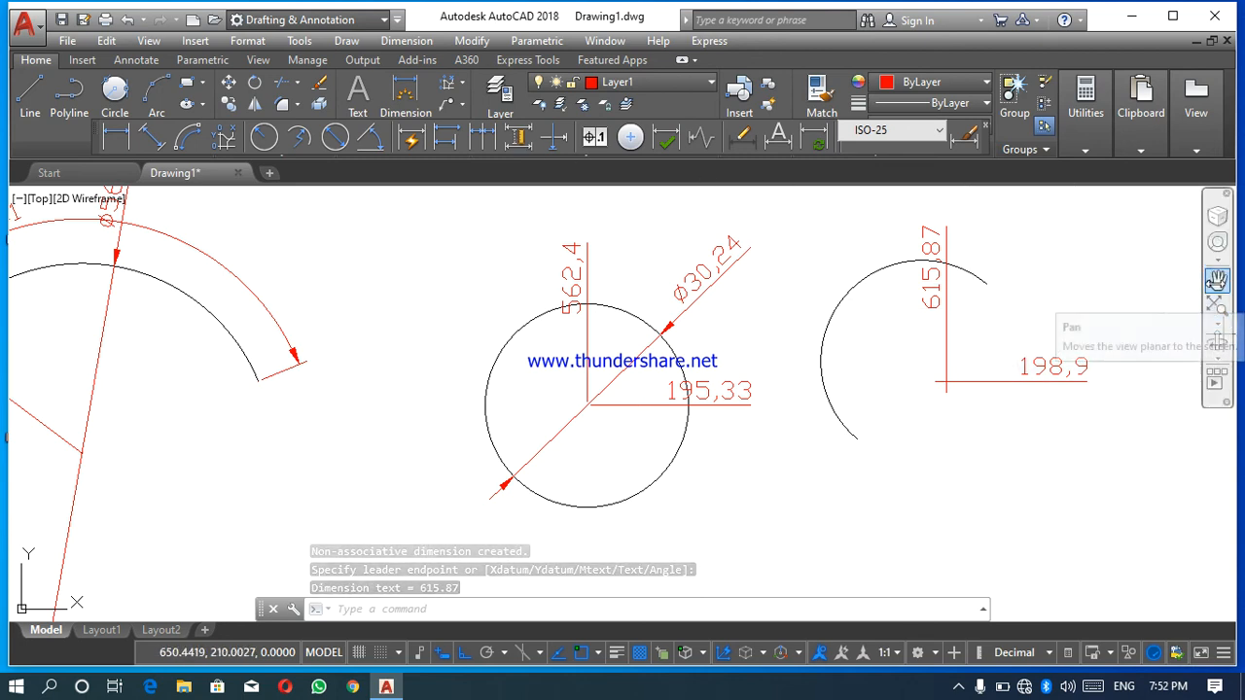
# Try a jogged radius dimension (DJO) on the left part of the long arc joining two circles, and undo it
pyautogui.click(1217, 282)
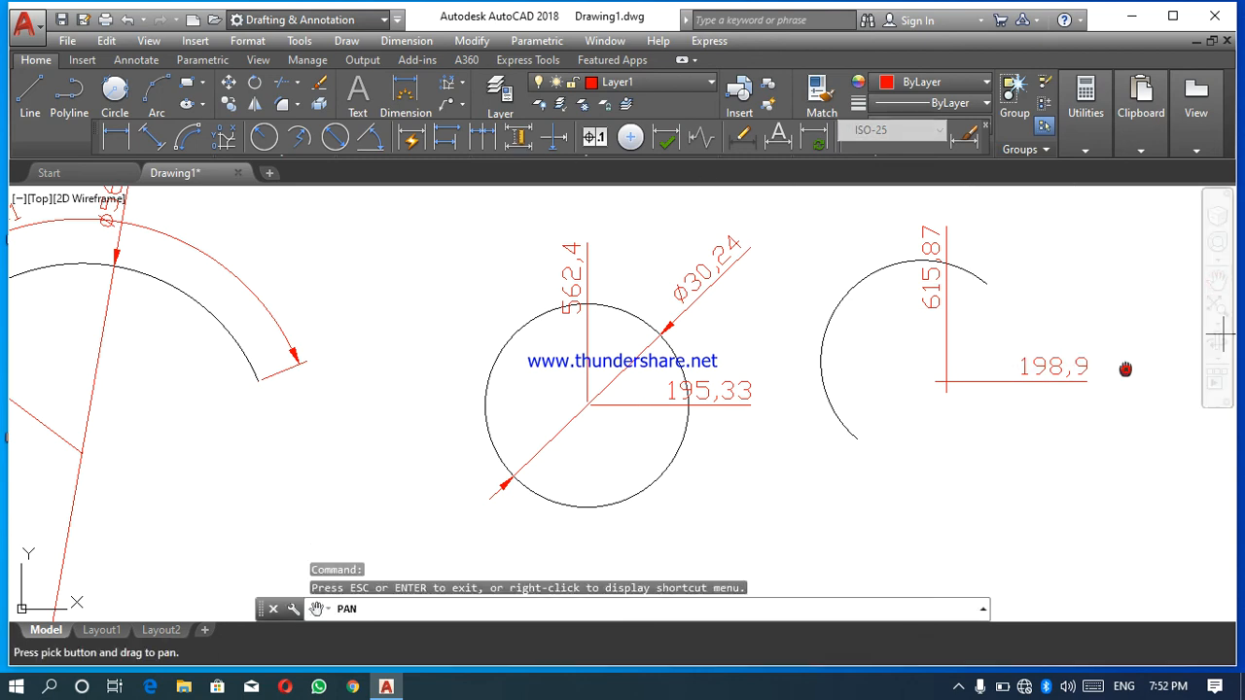
pyautogui.moveTo(1125, 369); pyautogui.dragTo(701, 406)
pyautogui.moveTo(1010, 395); pyautogui.dragTo(662, 417)
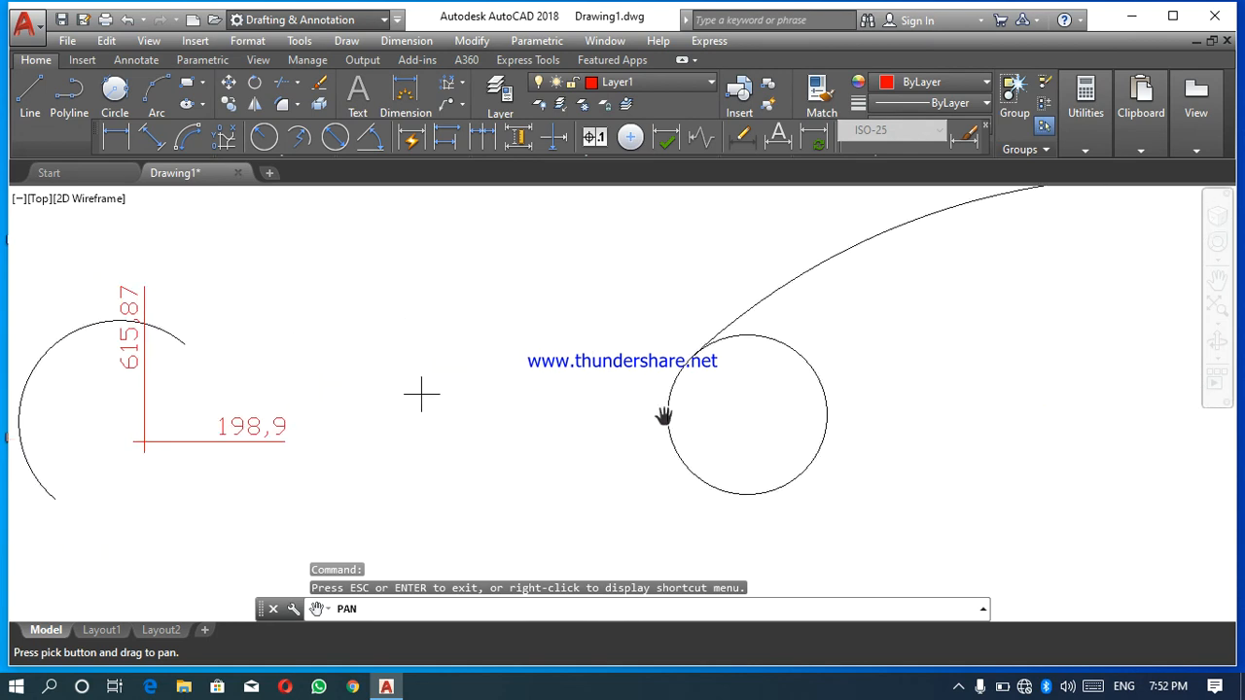
pyautogui.moveTo(954, 422)
pyautogui.mouseDown()
pyautogui.moveTo(806, 450)
pyautogui.moveTo(661, 503)
pyautogui.moveTo(638, 497)
pyautogui.moveTo(628, 436)
pyautogui.mouseUp()
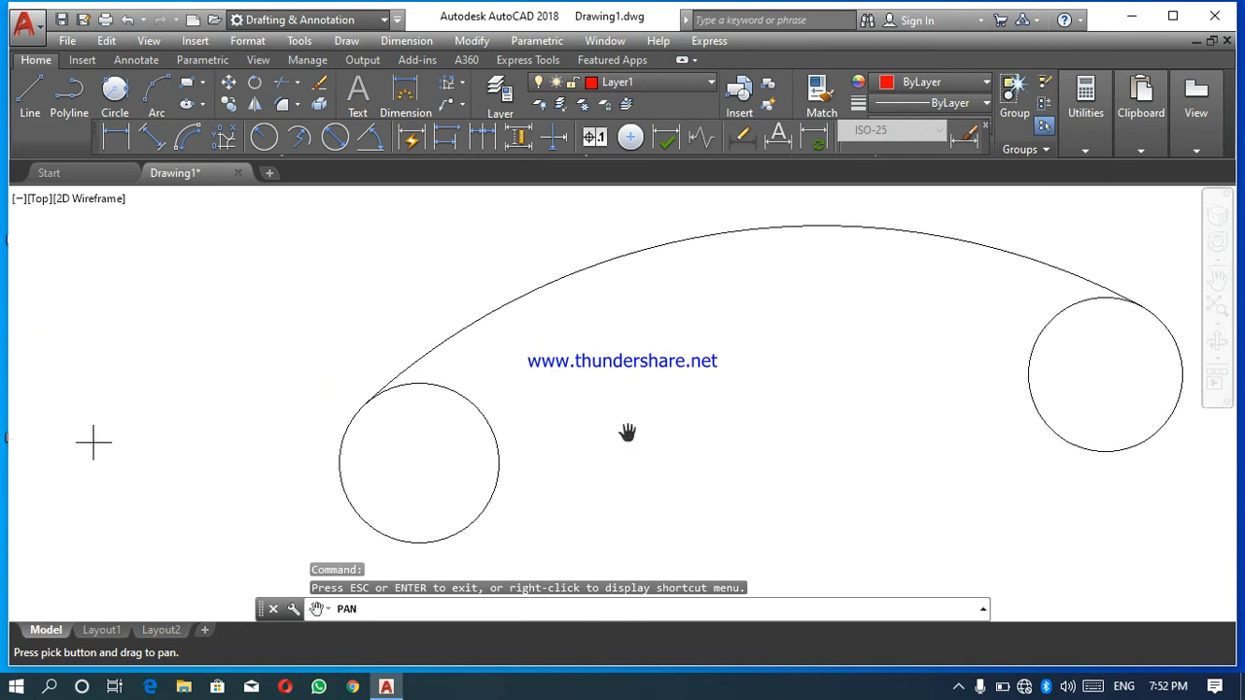
pyautogui.press('Escape')
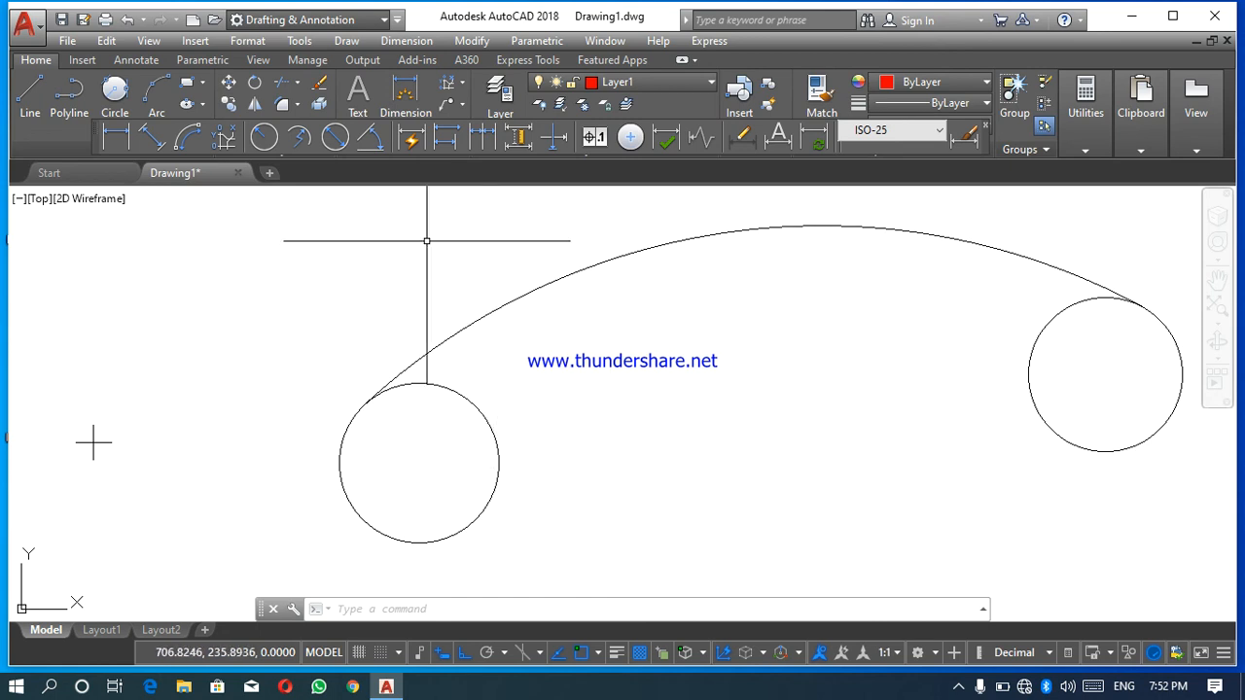
pyautogui.write('DJo')
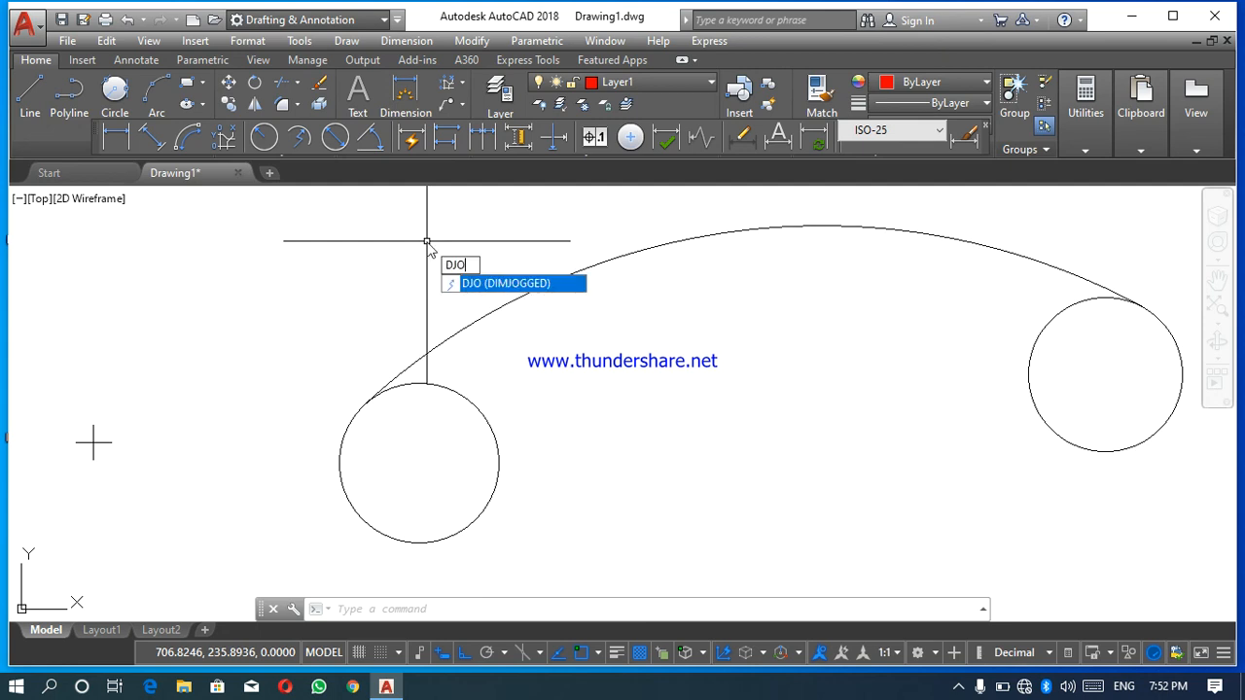
pyautogui.press('Return')
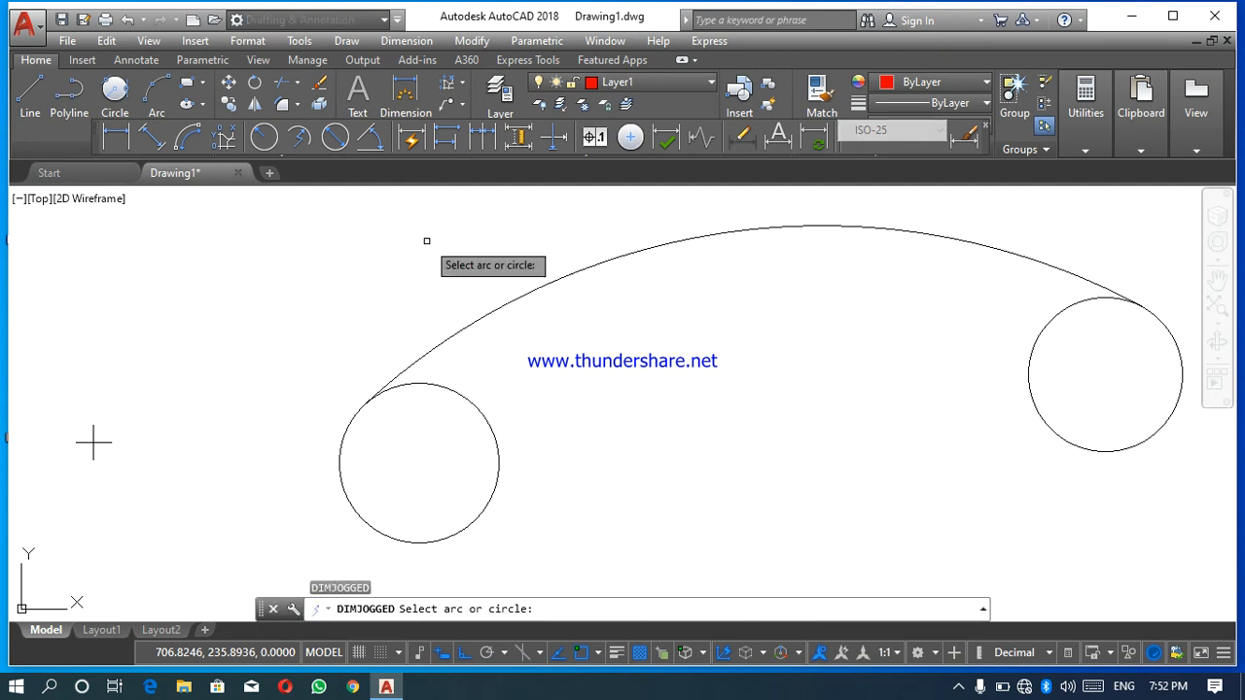
pyautogui.click(592, 267)
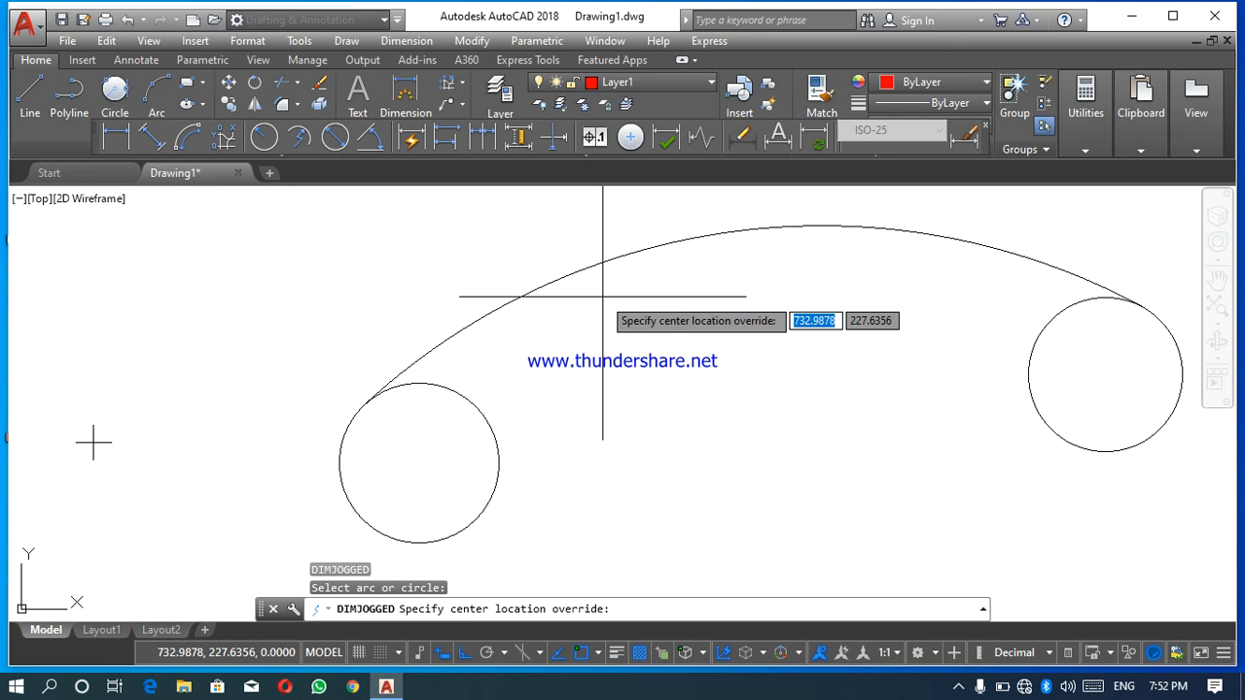
pyautogui.click(775, 404)
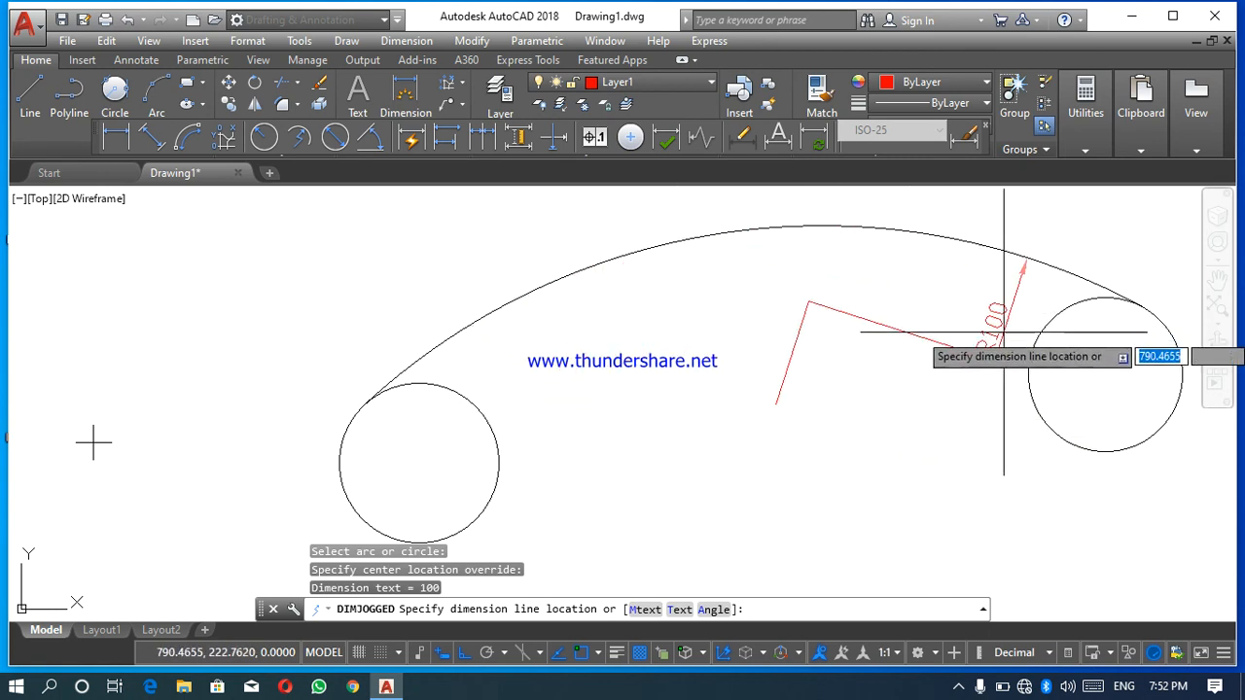
pyautogui.click(589, 386)
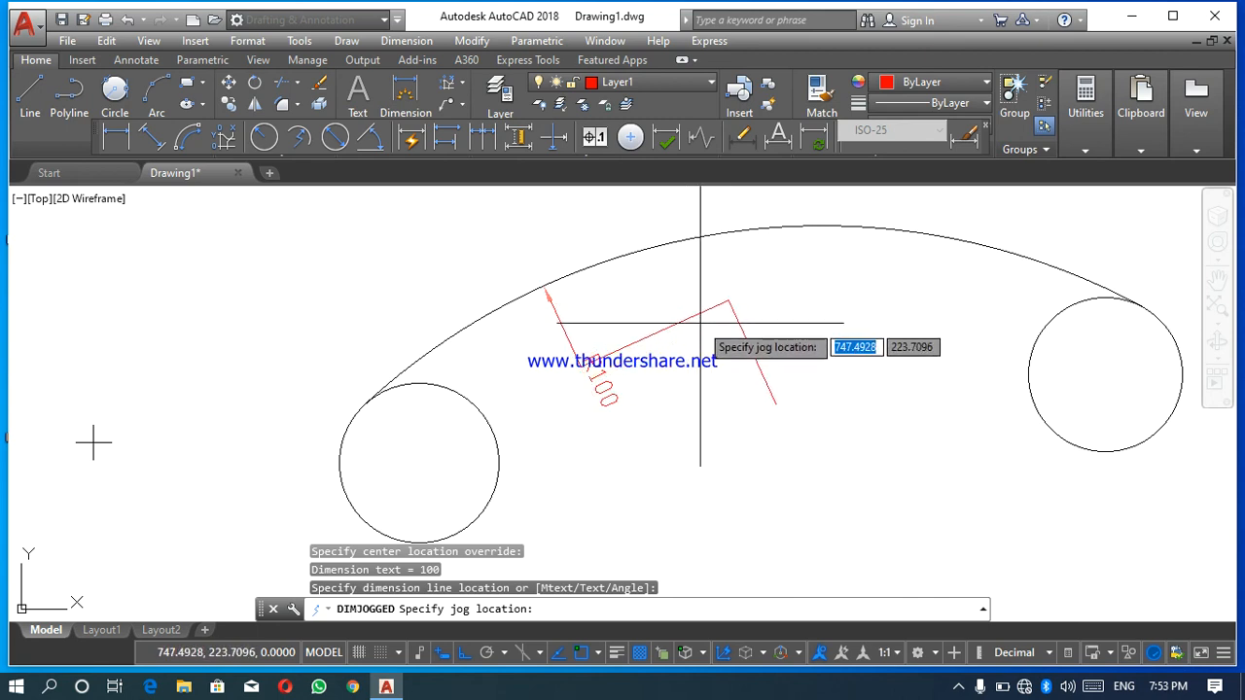
pyautogui.click(700, 323)
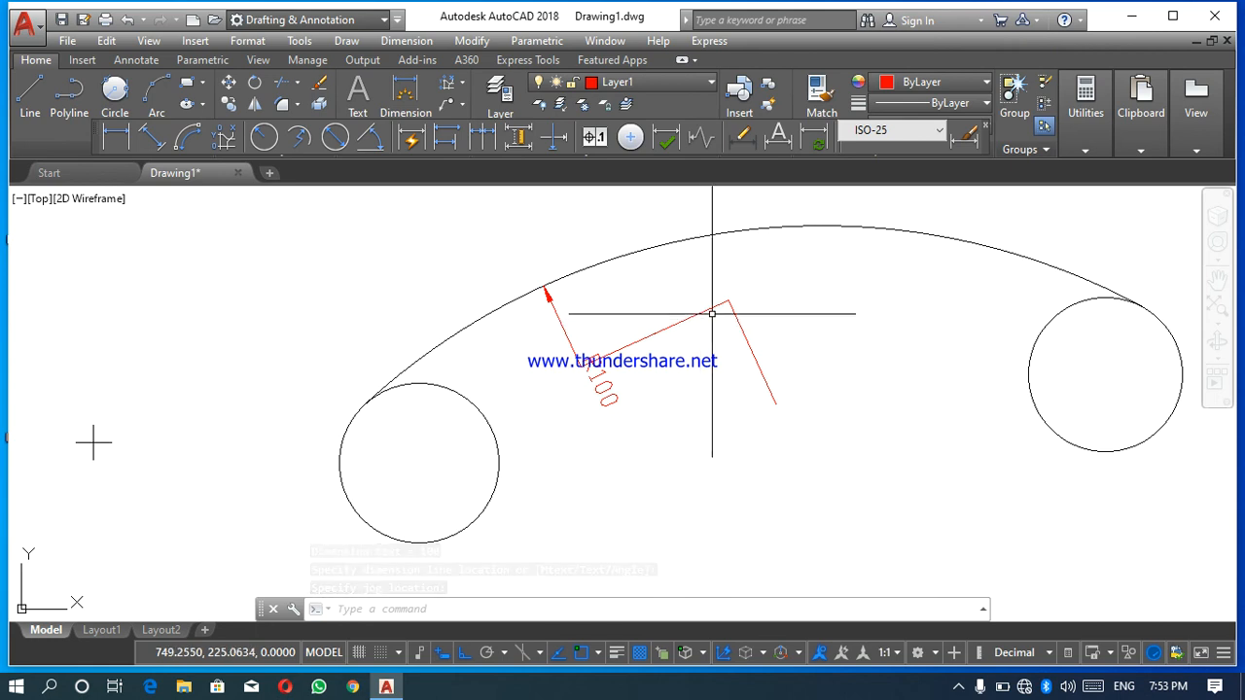
pyautogui.hotkey('ctrl', 'z')
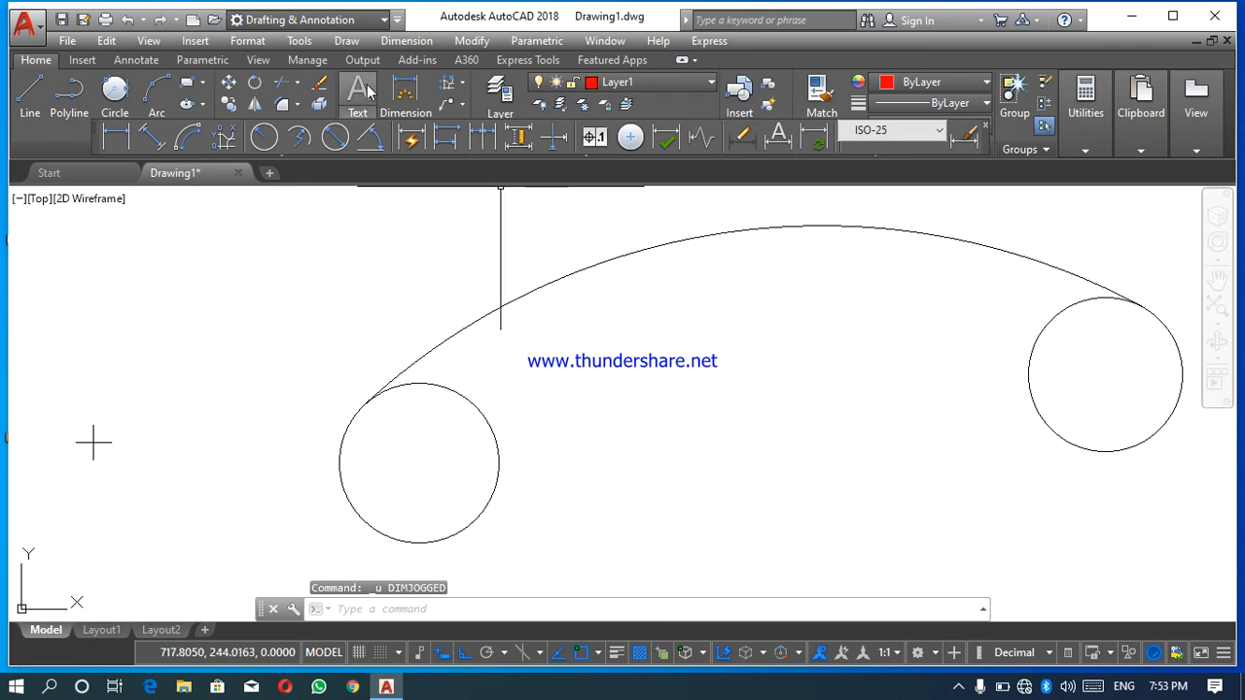
# Add a jogged radius dimension to the long arc joining two circles, with its center override well below the arc and its arrow on the arc's right part
pyautogui.click(463, 84)
pyautogui.click(489, 377)
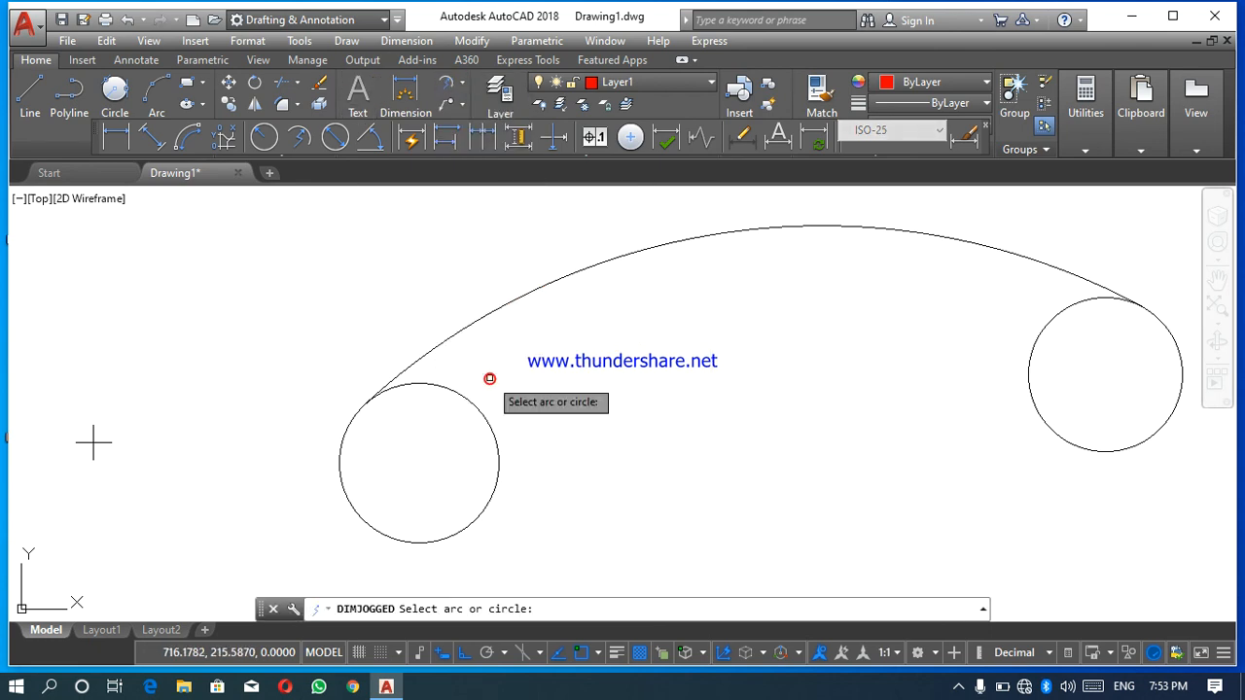
pyautogui.click(800, 512)
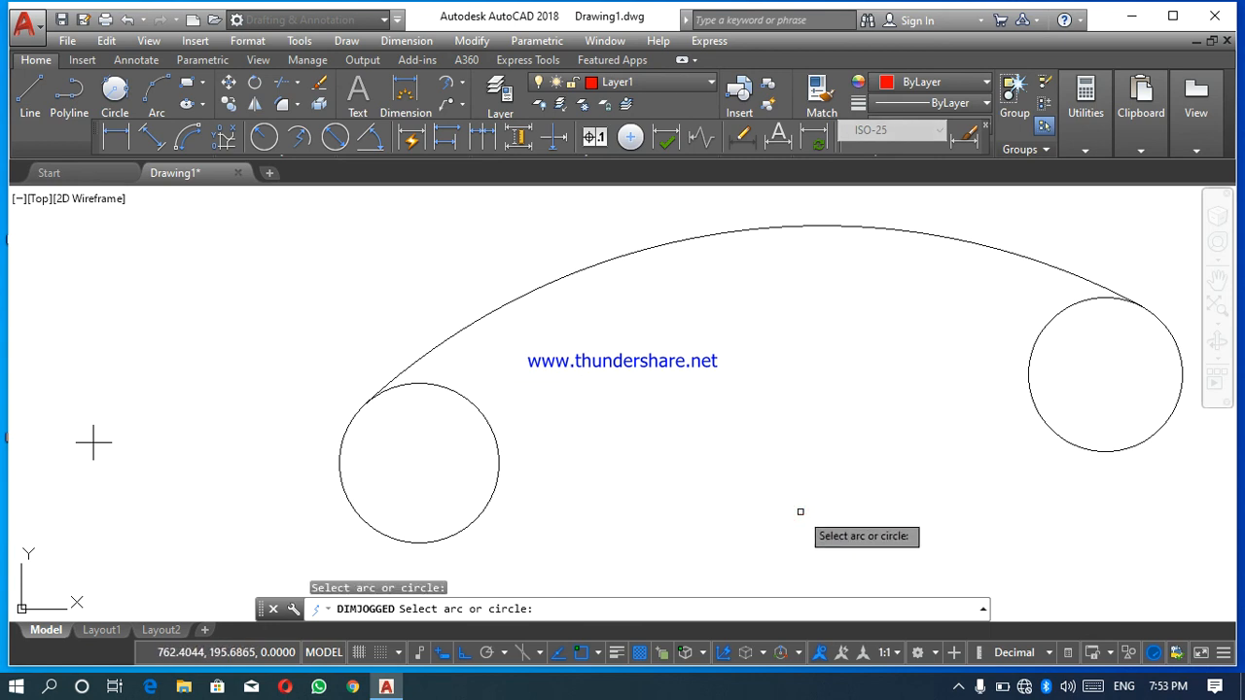
pyautogui.click(611, 259)
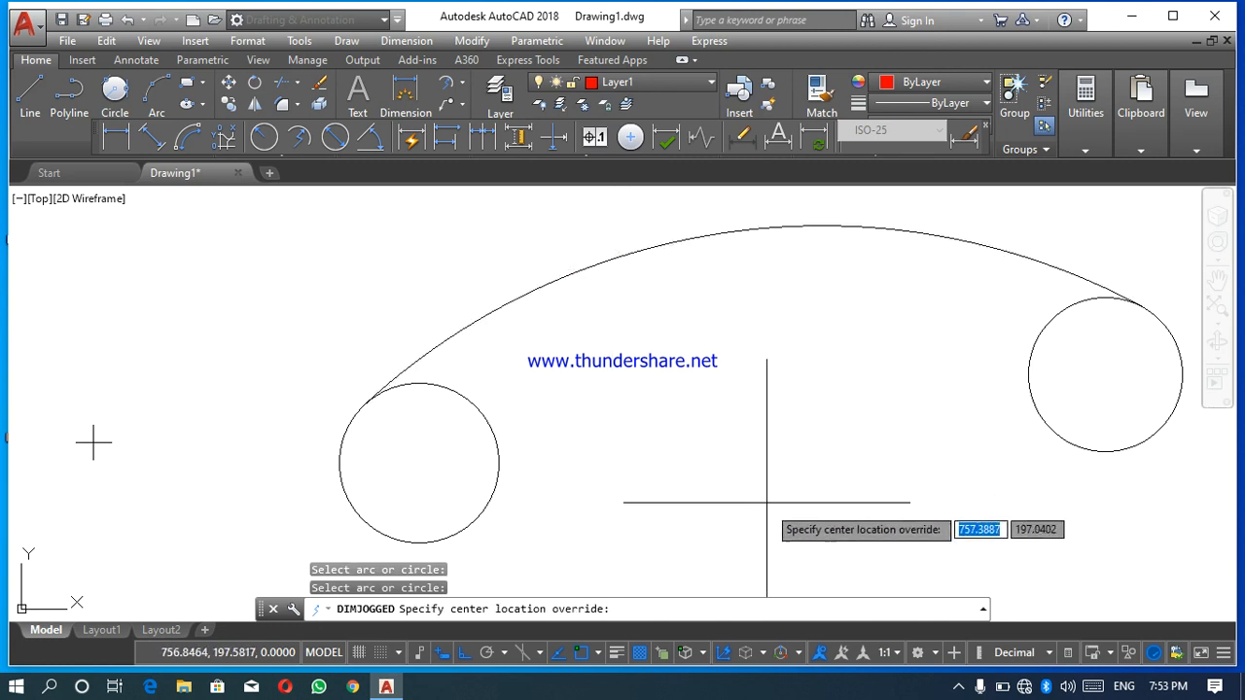
pyautogui.click(814, 554)
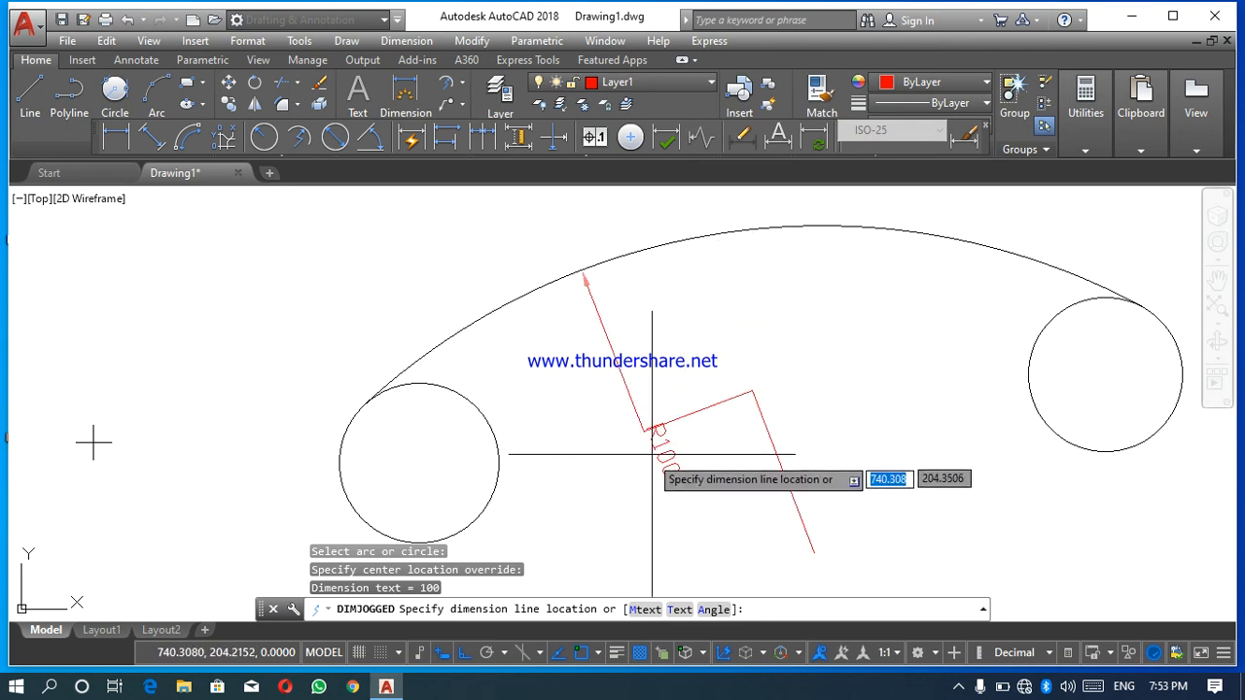
pyautogui.click(945, 393)
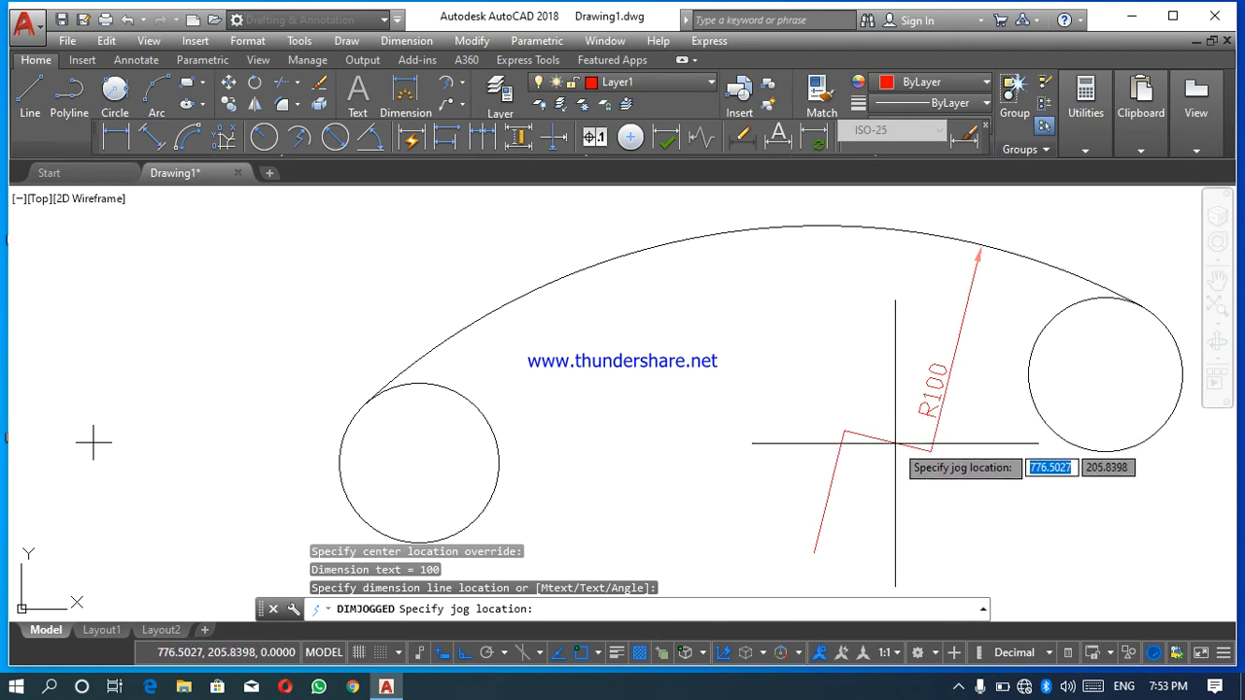
pyautogui.click(895, 444)
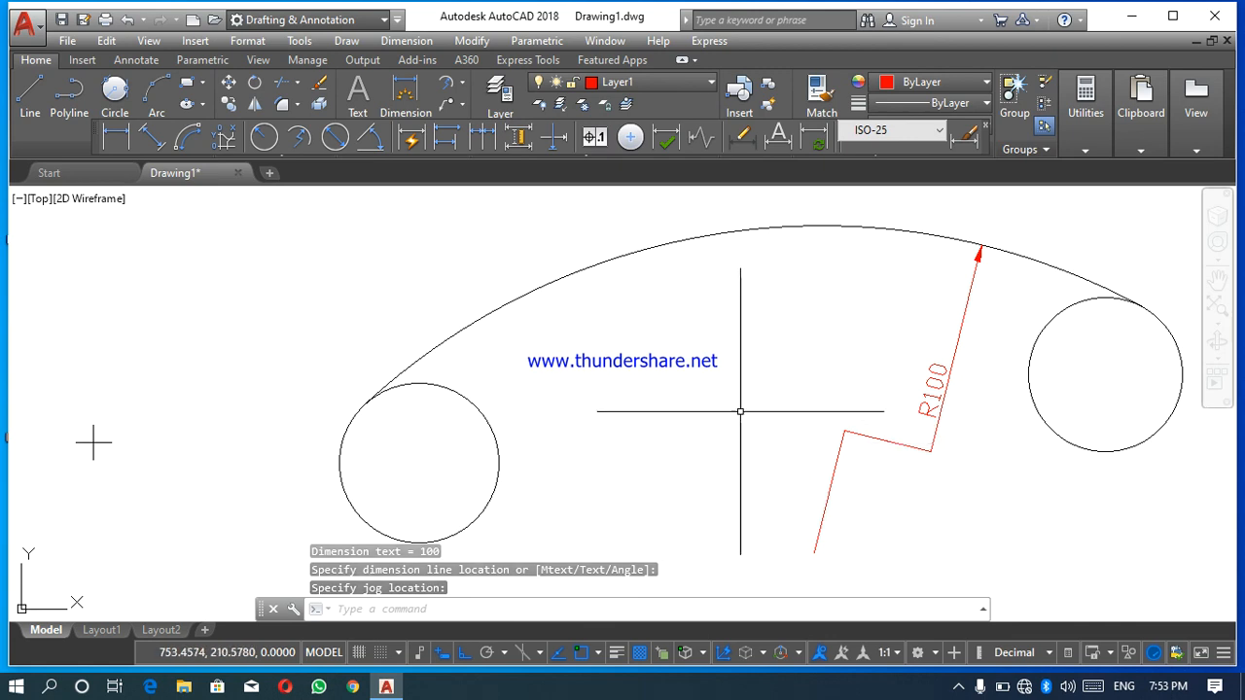
pyautogui.click(462, 84)
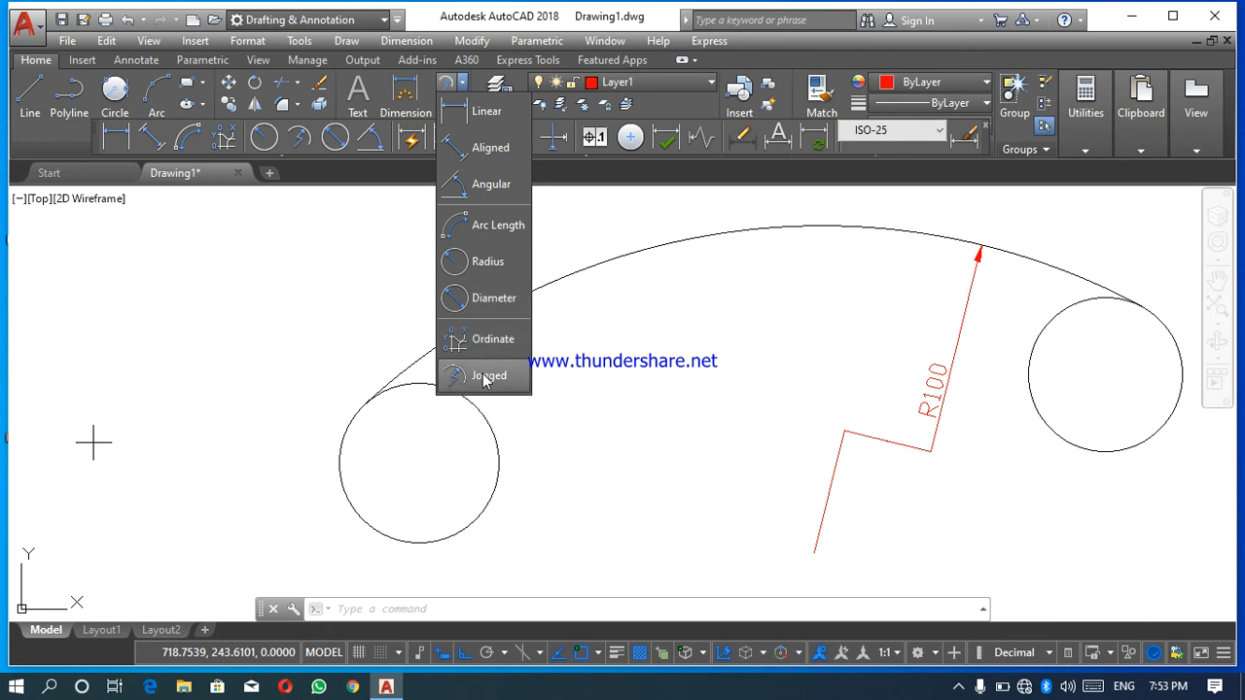
pyautogui.click(379, 352)
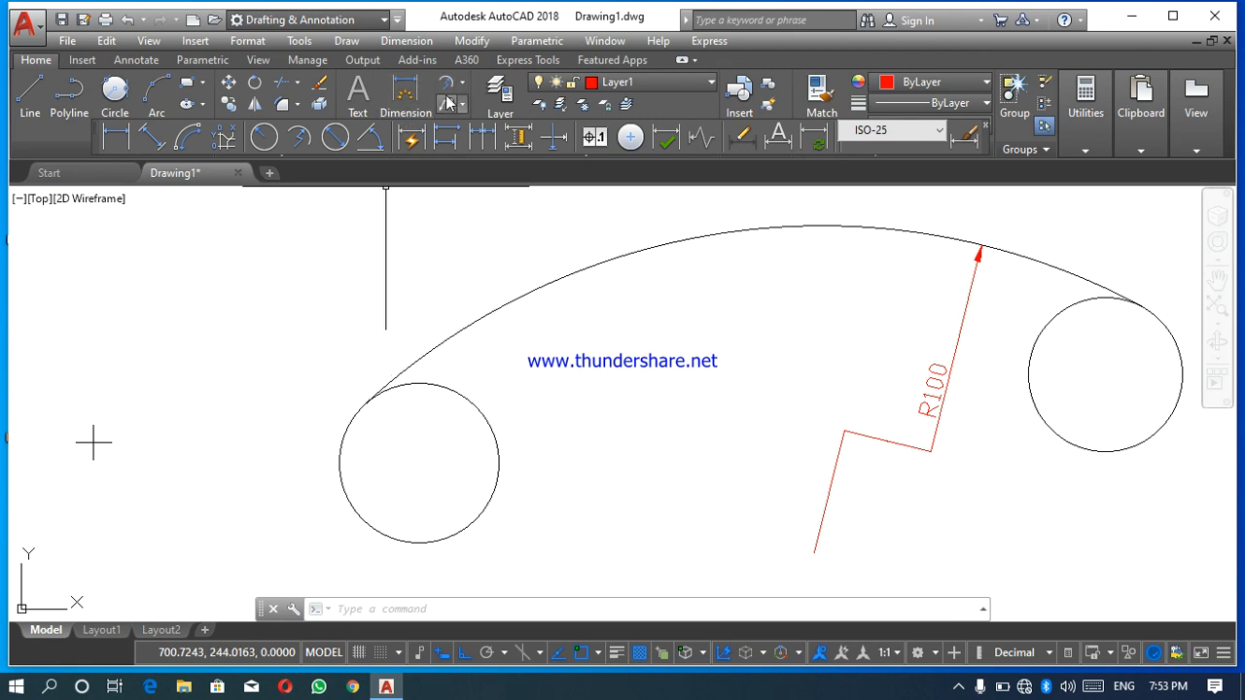
pyautogui.click(409, 41)
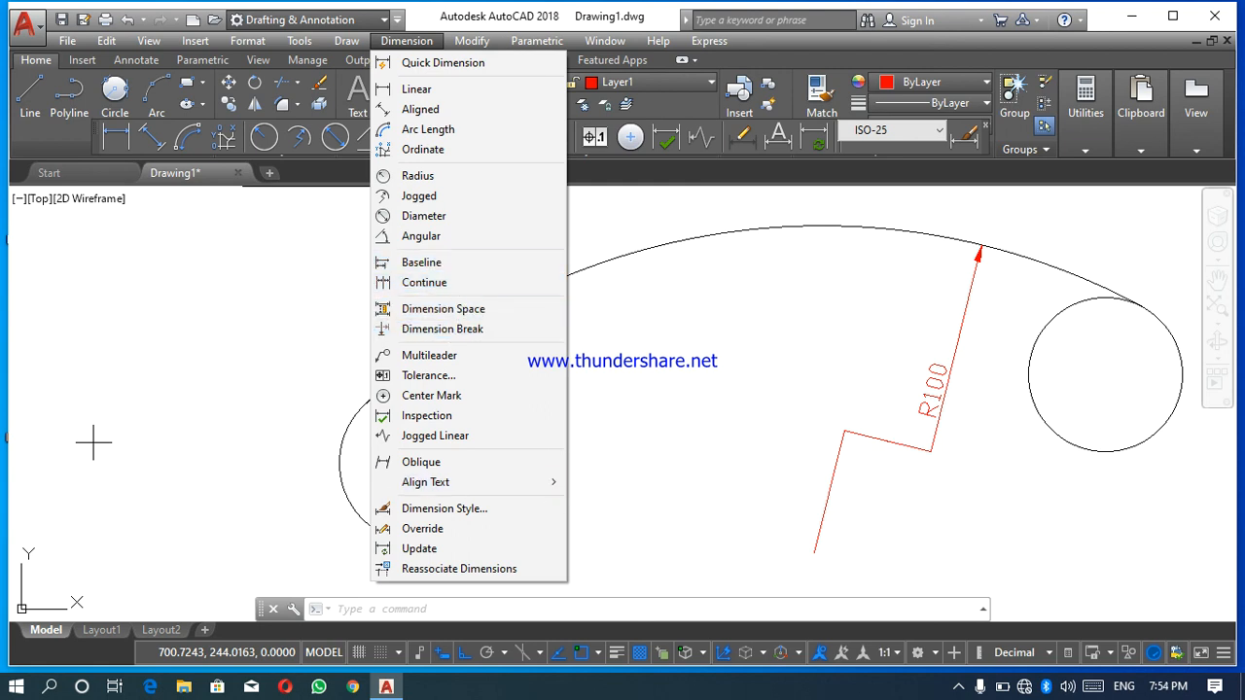
pyautogui.click(660, 451)
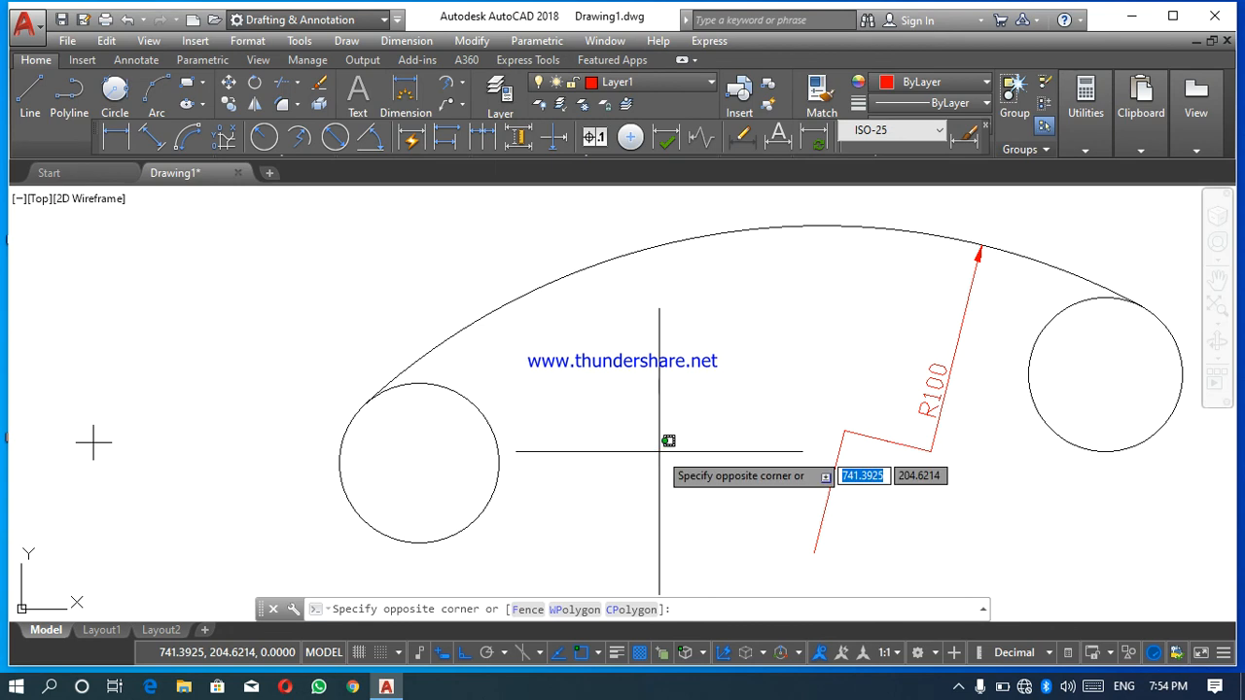
pyautogui.press('Escape')
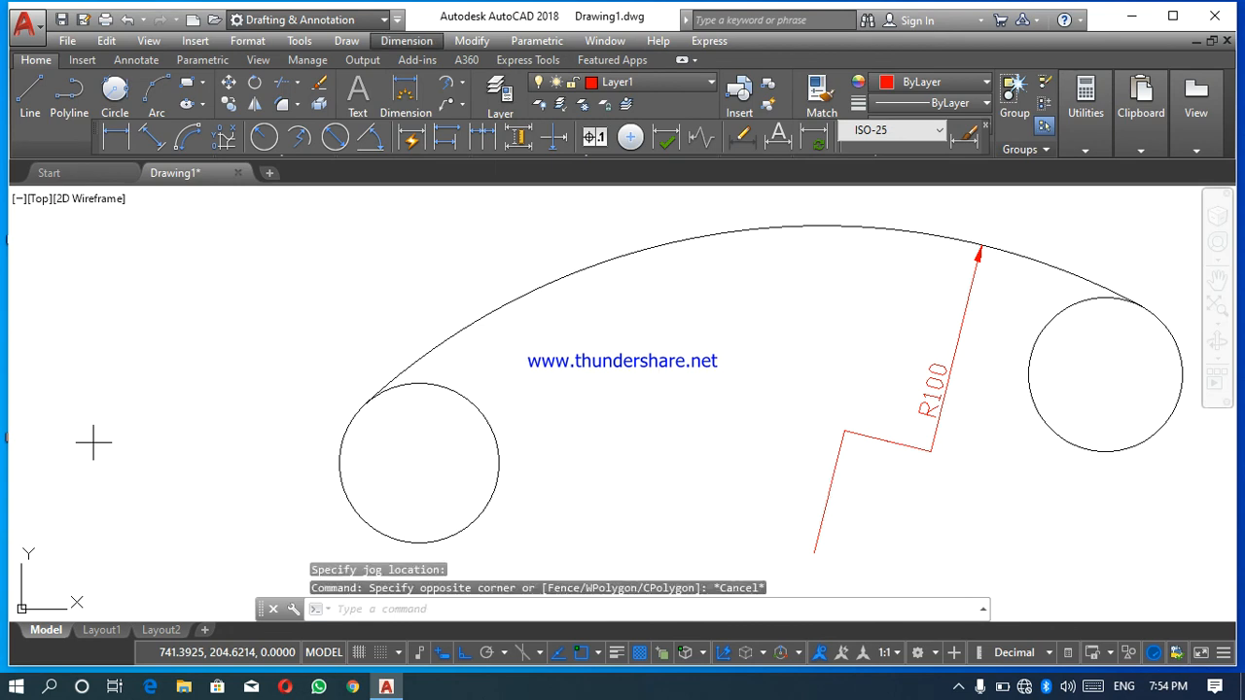
pyautogui.click(958, 687)
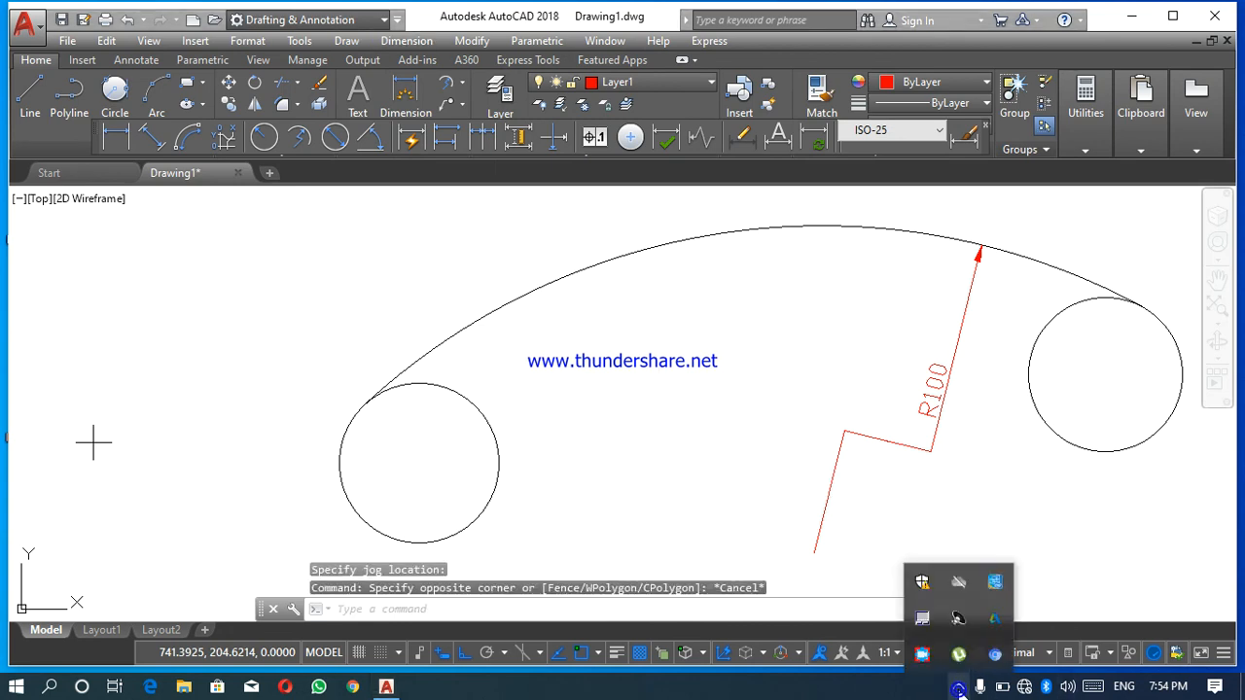
pyautogui.click(922, 657)
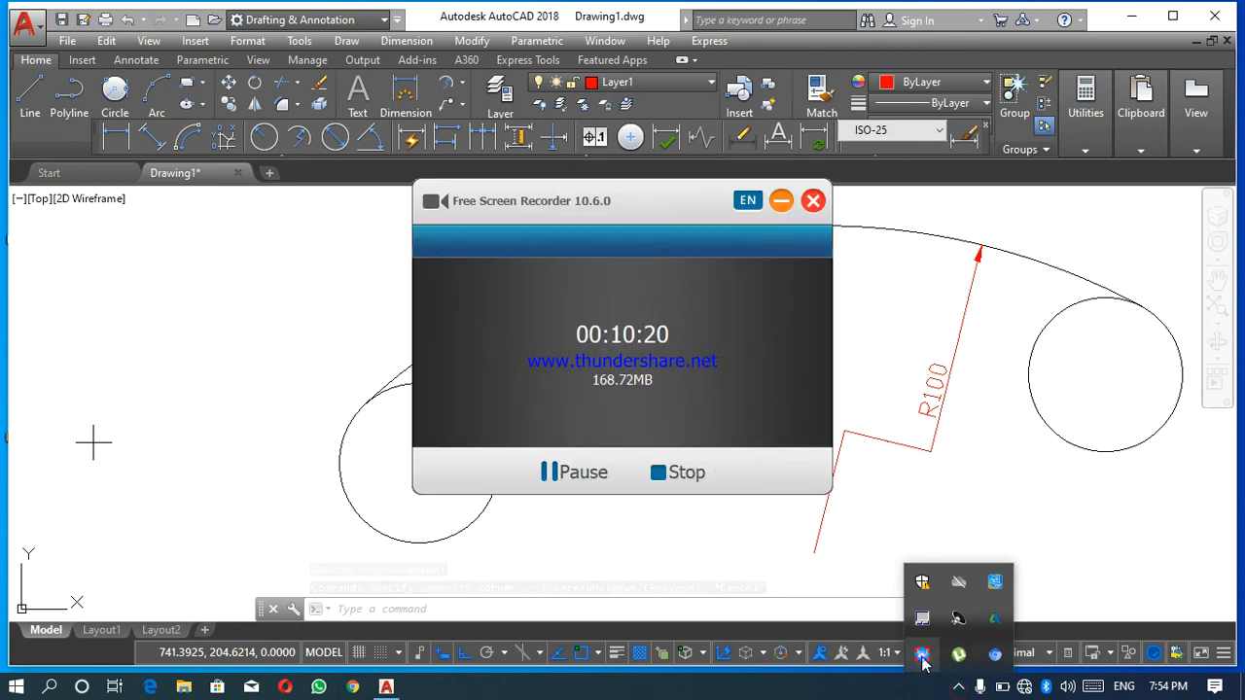